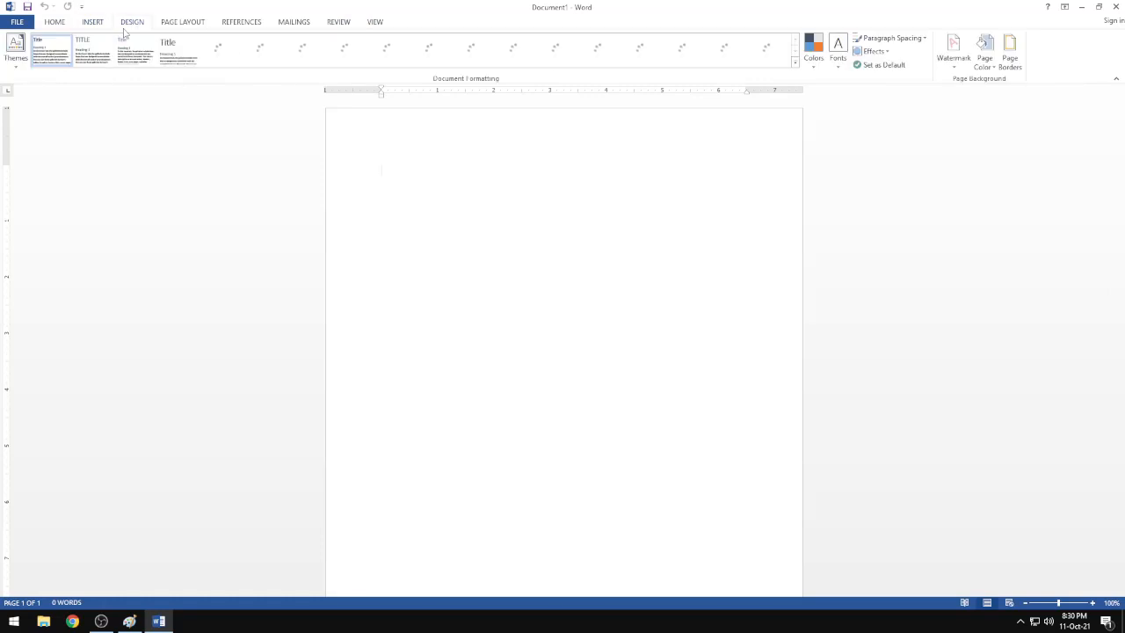
# Set the page size to A4
pyautogui.click(175, 23)
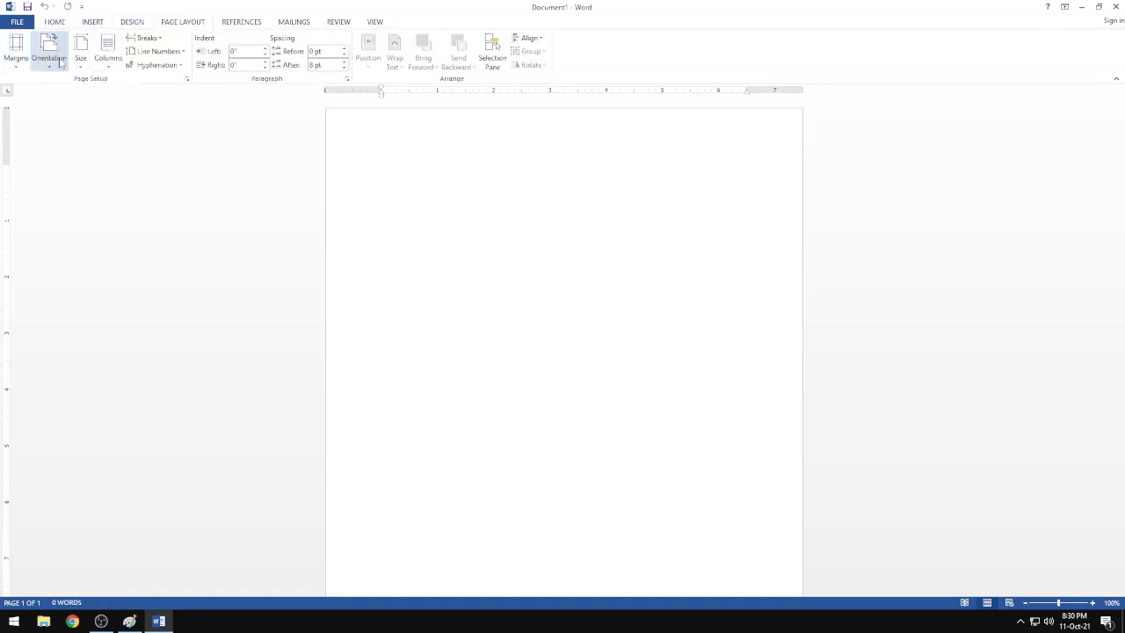
pyautogui.click(80, 51)
pyautogui.click(104, 239)
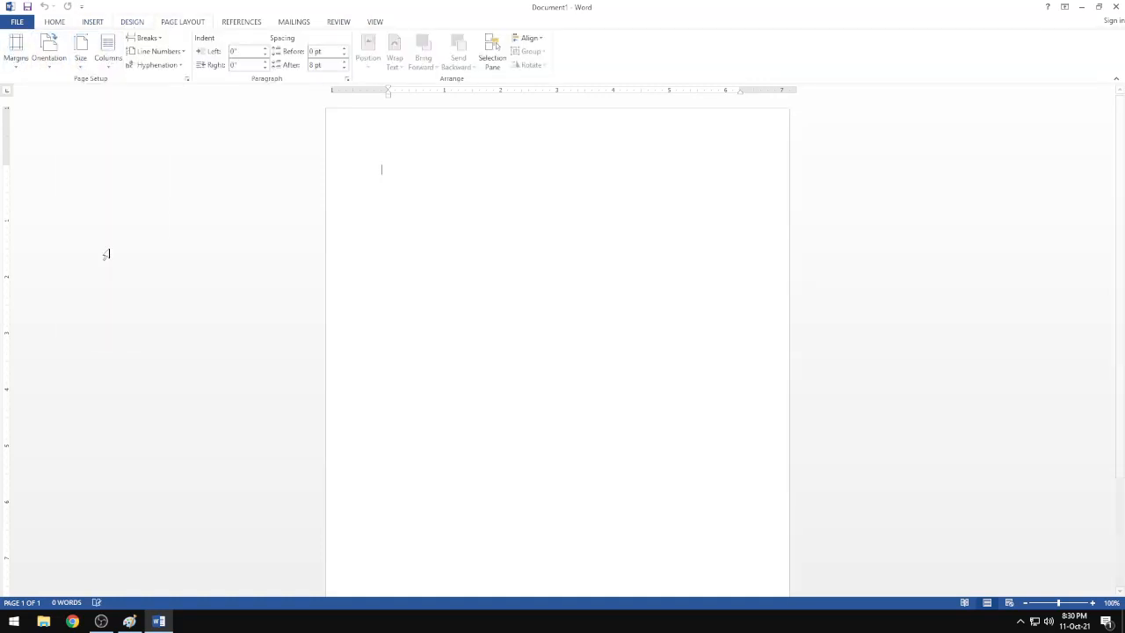
# Apply the No Spacing style, then glance at the exam image in Paint
pyautogui.click(54, 22)
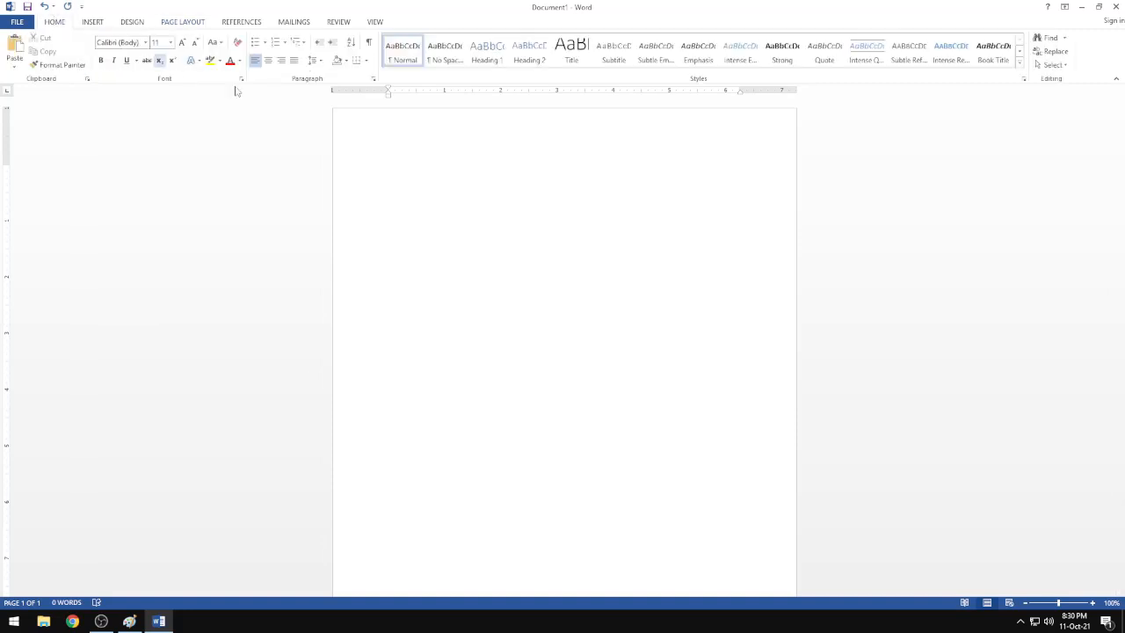
pyautogui.click(445, 51)
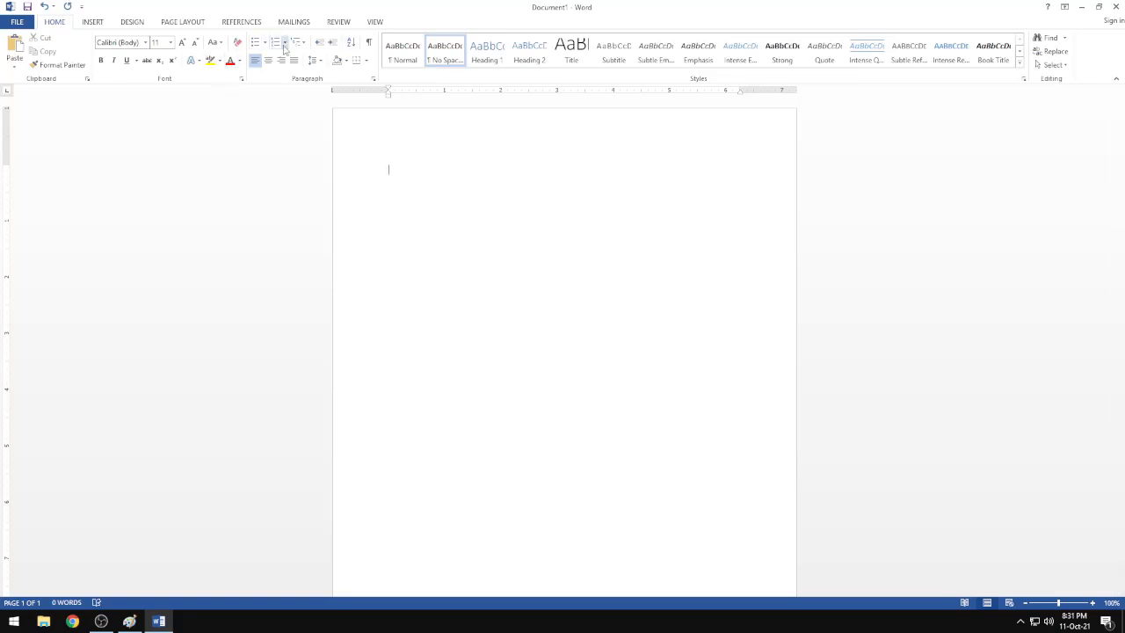
pyautogui.click(128, 620)
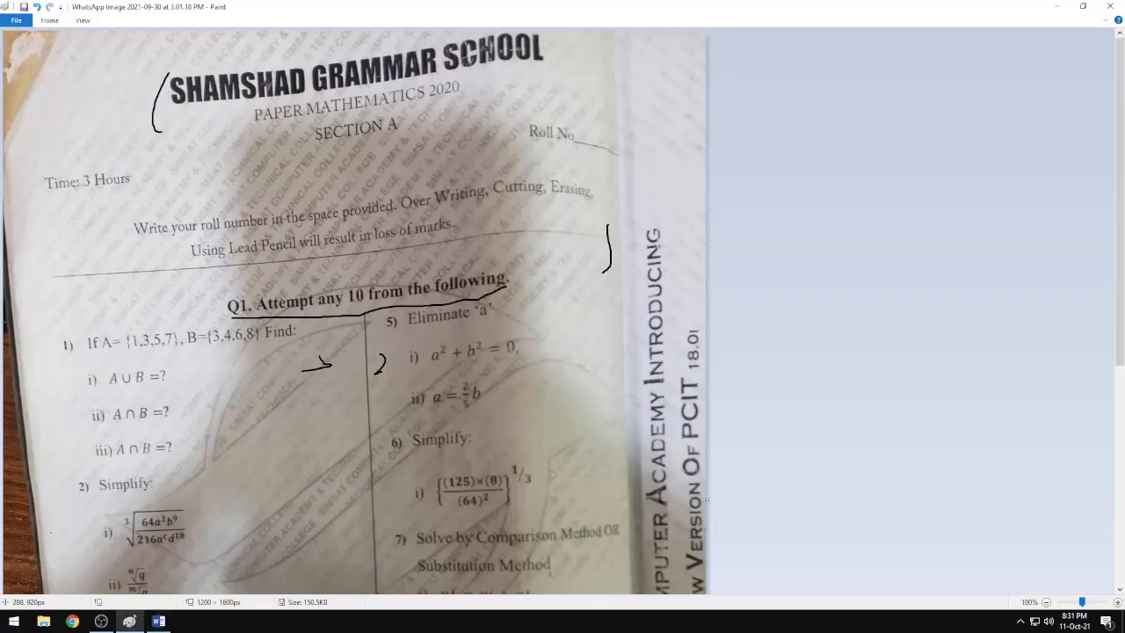
pyautogui.click(158, 620)
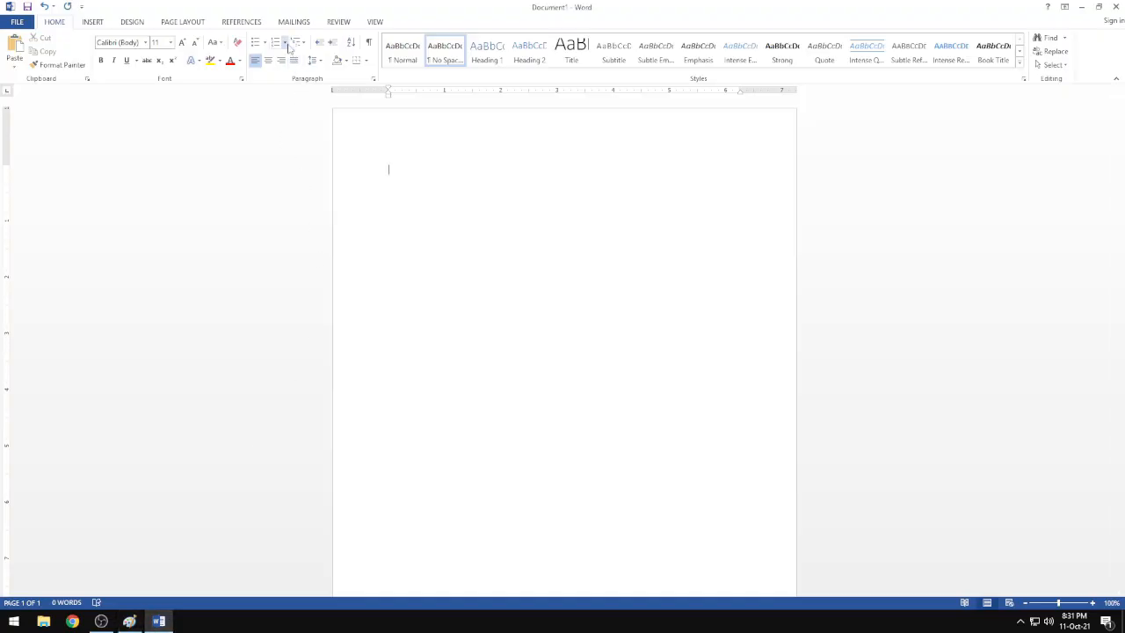
# Define a 'Q1.' number format using the 1, 2, 3 style with a Q prefix
pyautogui.click(285, 42)
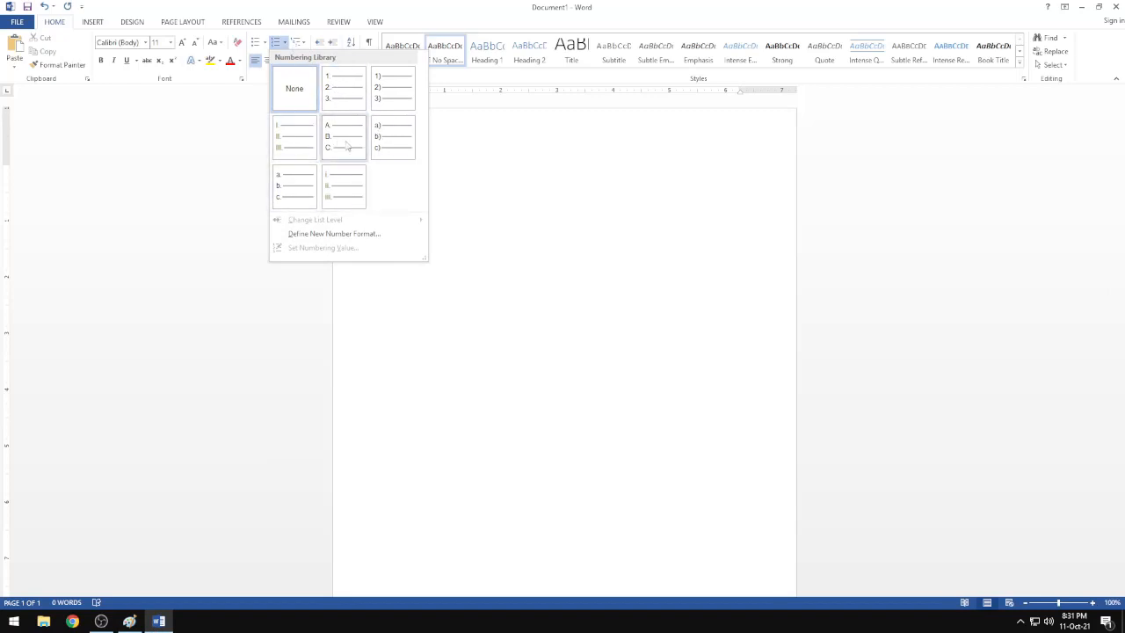
pyautogui.click(344, 239)
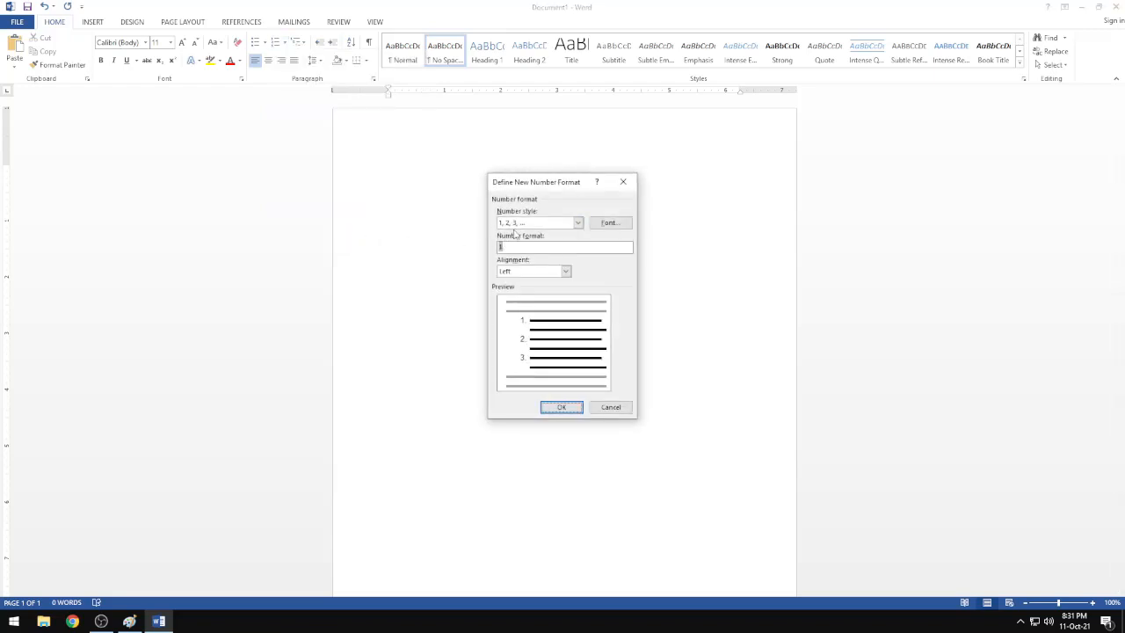
pyautogui.click(560, 223)
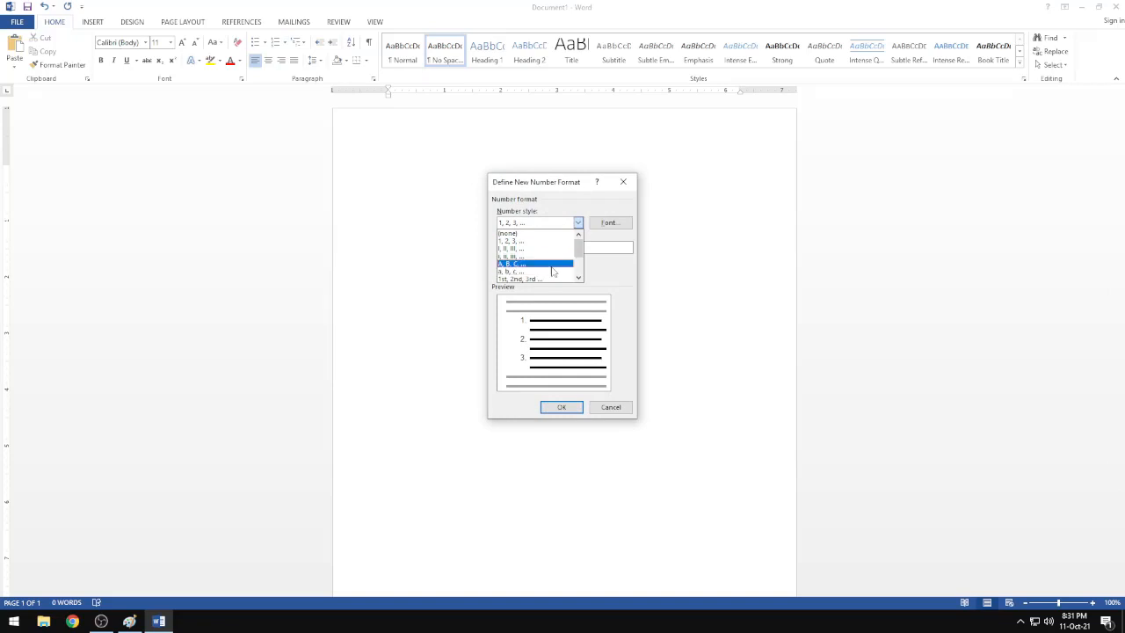
pyautogui.scroll(-2, 552, 272)
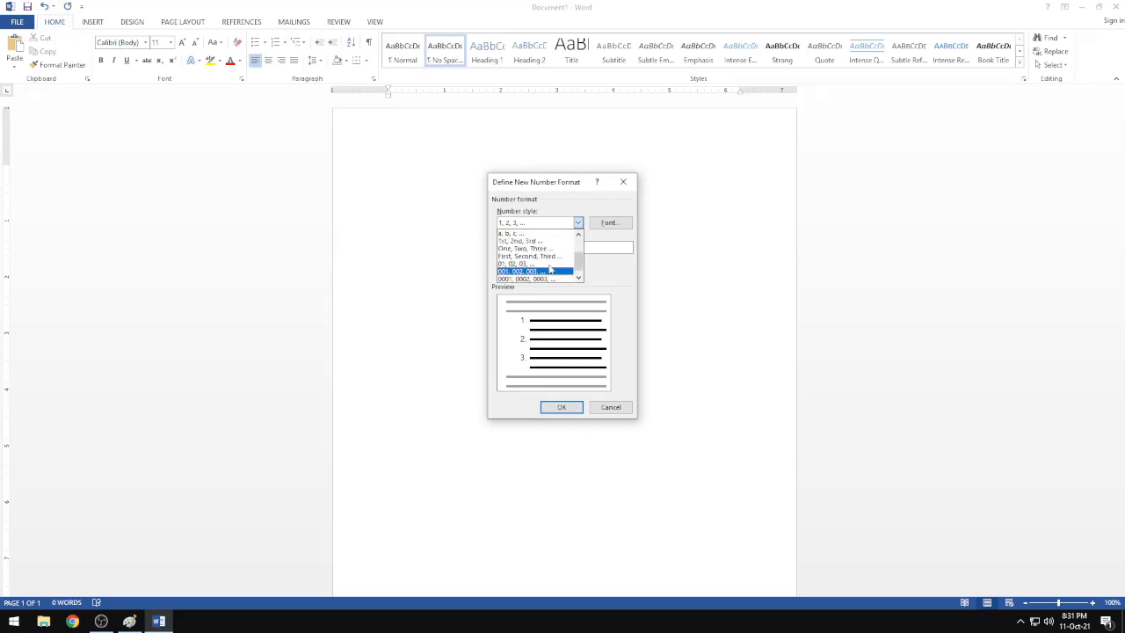
pyautogui.scroll(-1, 550, 271)
pyautogui.scroll(2, 550, 270)
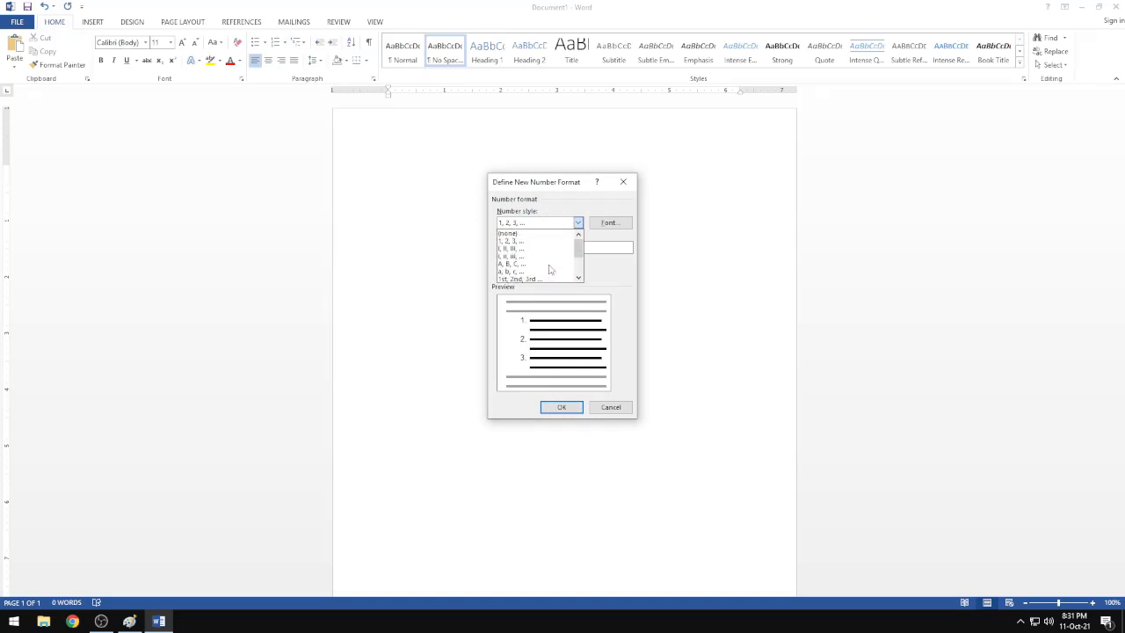
pyautogui.click(504, 242)
pyautogui.click(513, 247)
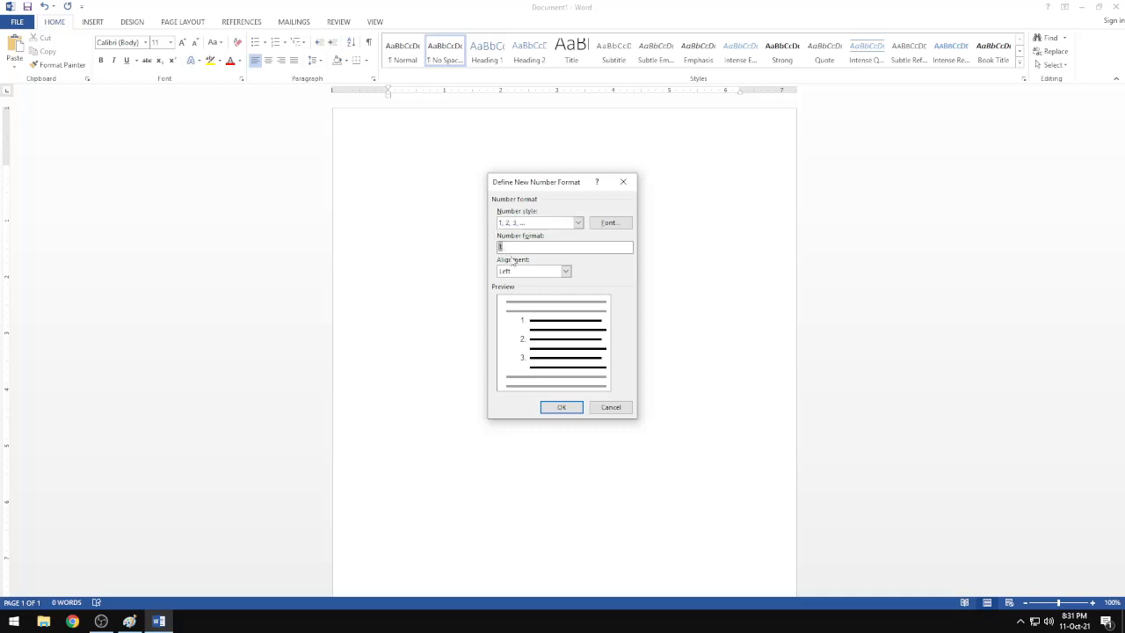
pyautogui.write('Q')
pyautogui.click(562, 408)
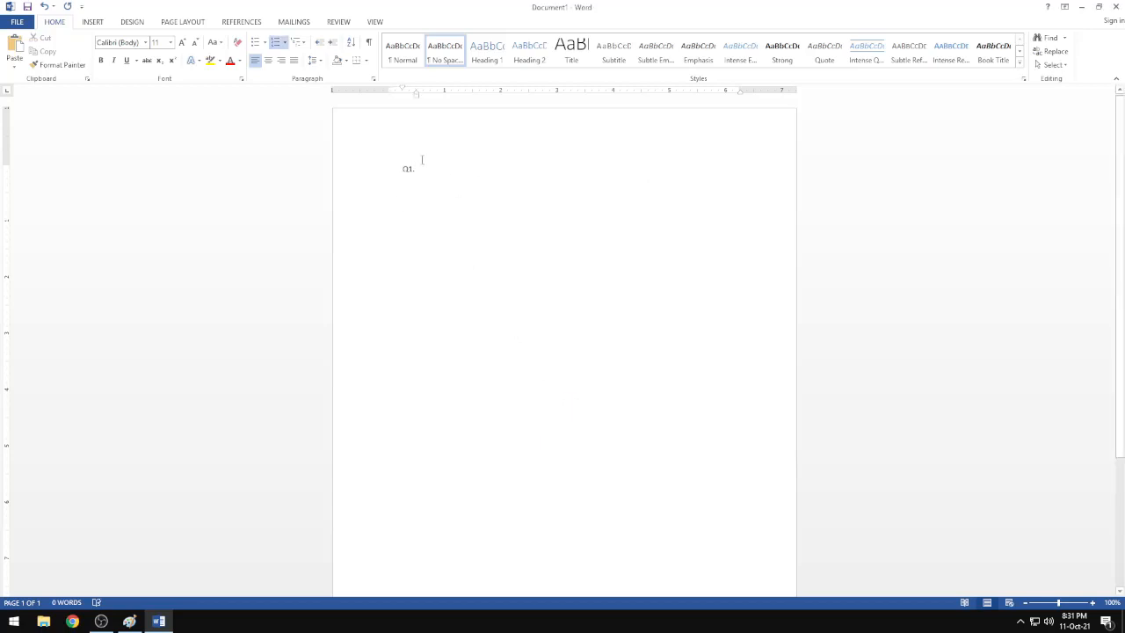
# Centre the Q1. line and type placeholder text after it
pyautogui.click(268, 60)
pyautogui.write('dfdsfsdfdfdsfdfdfsdfsd')
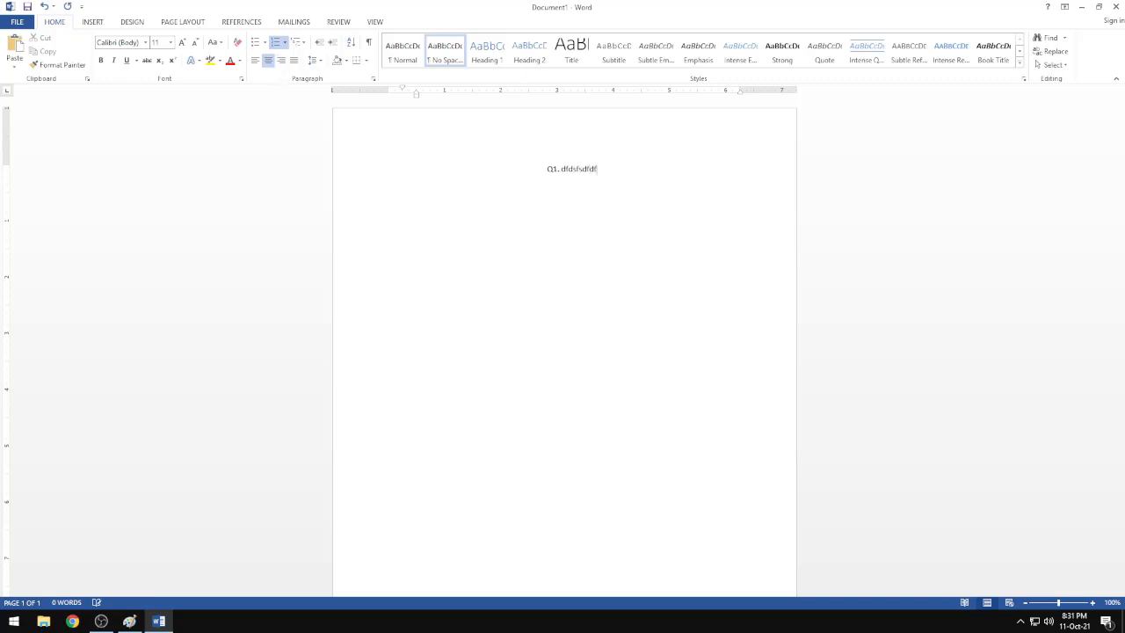
pyautogui.write('fsdsfsdfsdf')
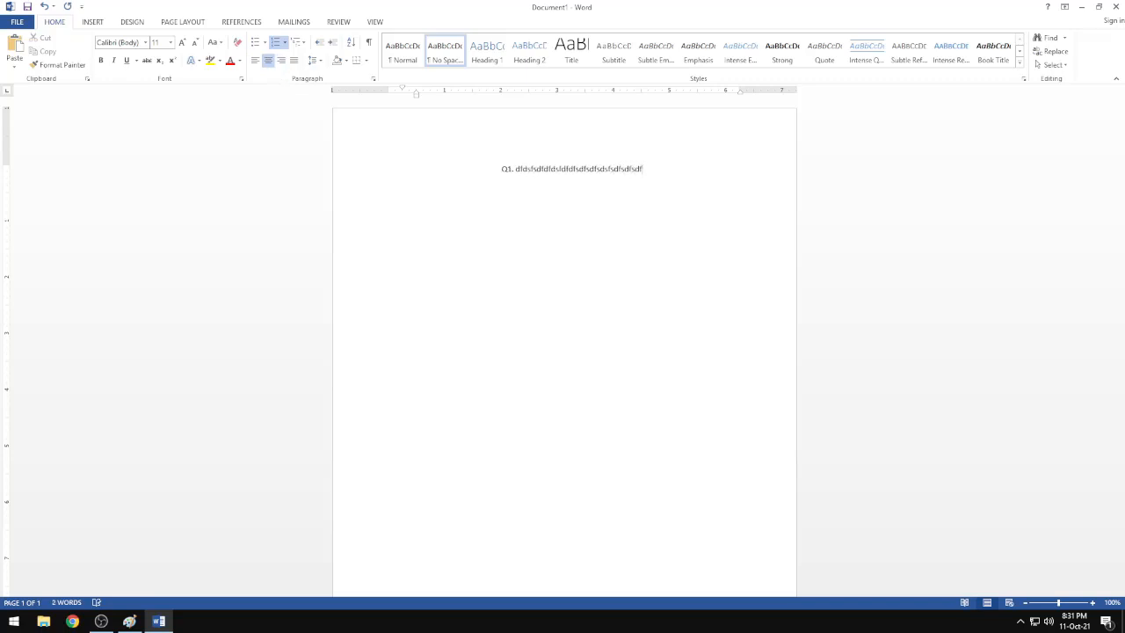
pyautogui.hotkey('ctrl', 'a')
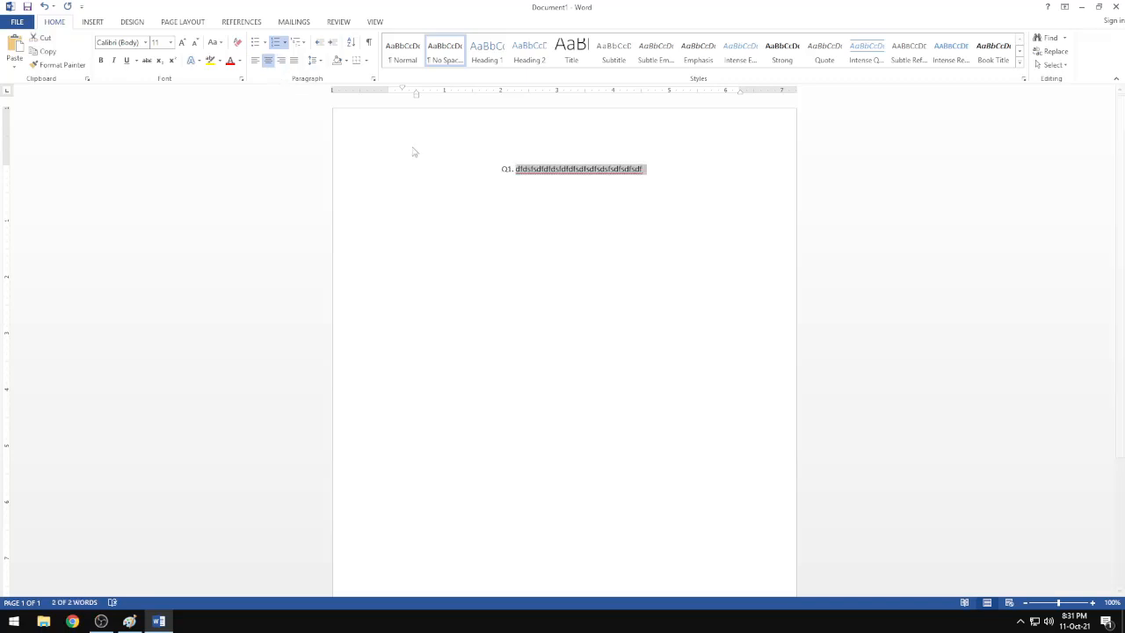
pyautogui.click(667, 170)
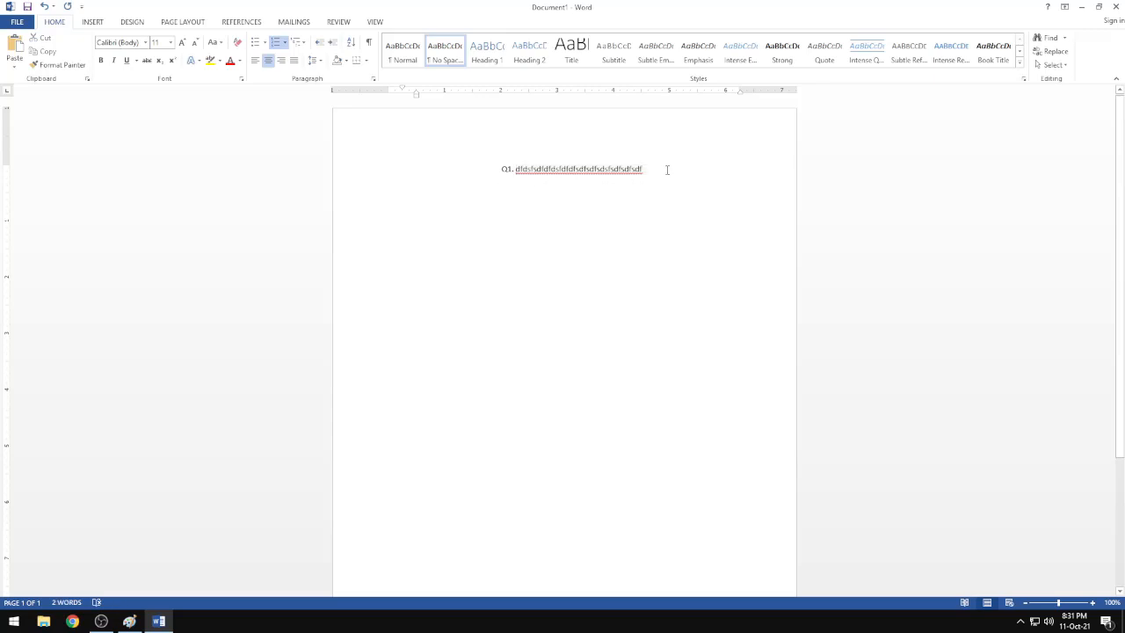
# Add an unnumbered line below Q1. and view the exam paper in Paint
pyautogui.press('Return')
pyautogui.click(277, 44)
pyautogui.scroll(4, 432, 144)
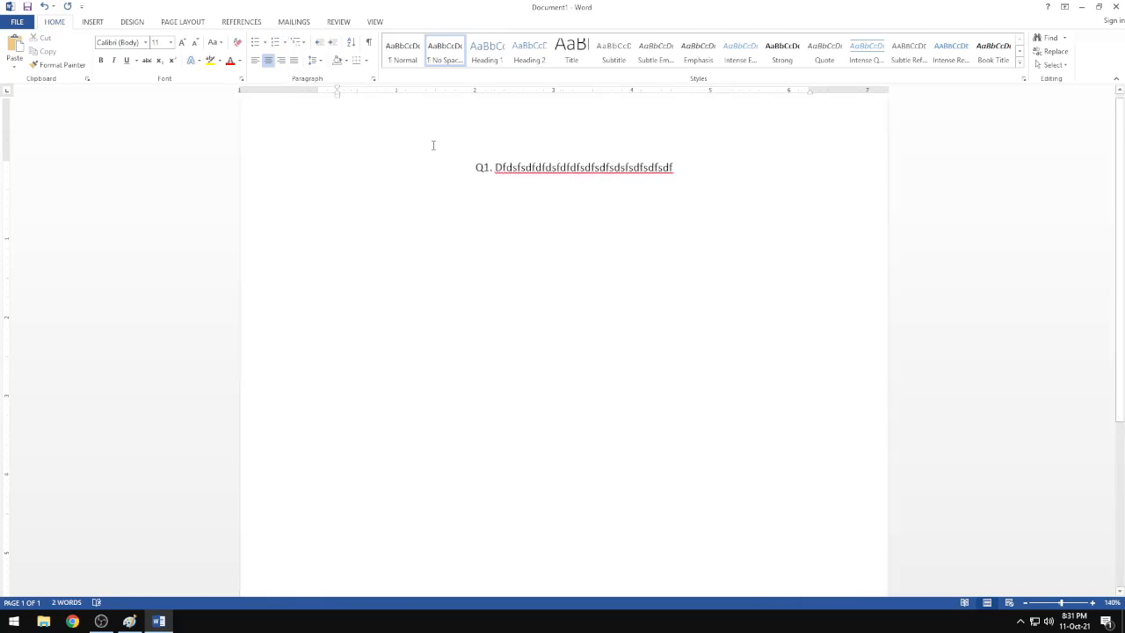
pyautogui.scroll(3, 450, 190)
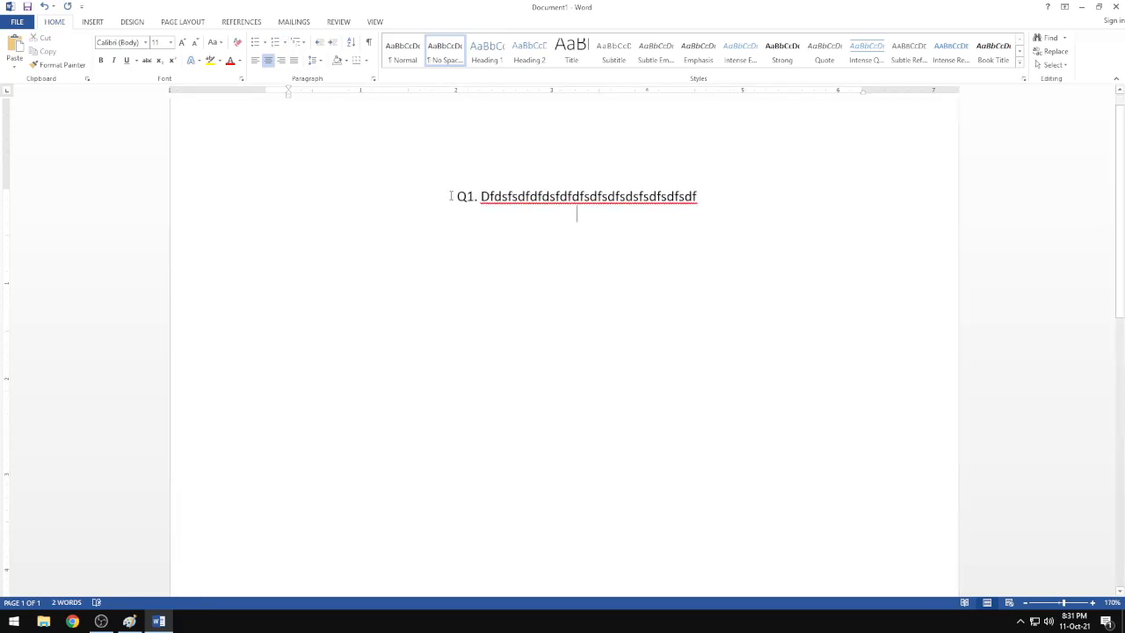
pyautogui.click(130, 621)
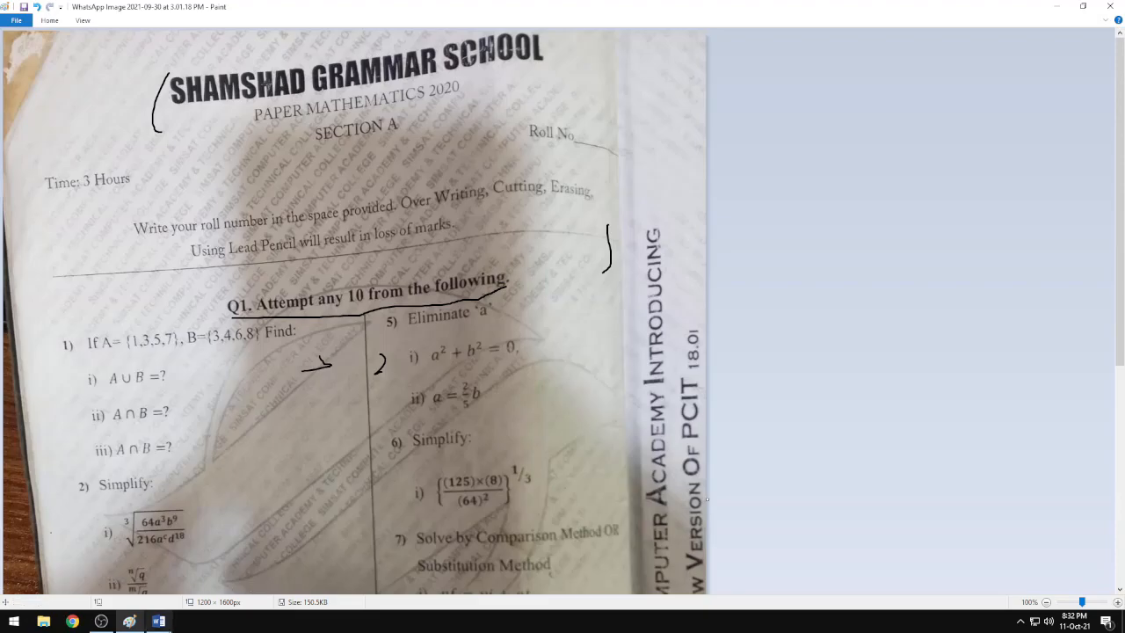
# In the Columns dialog, set two columns with a line between them
pyautogui.click(158, 622)
pyautogui.click(171, 22)
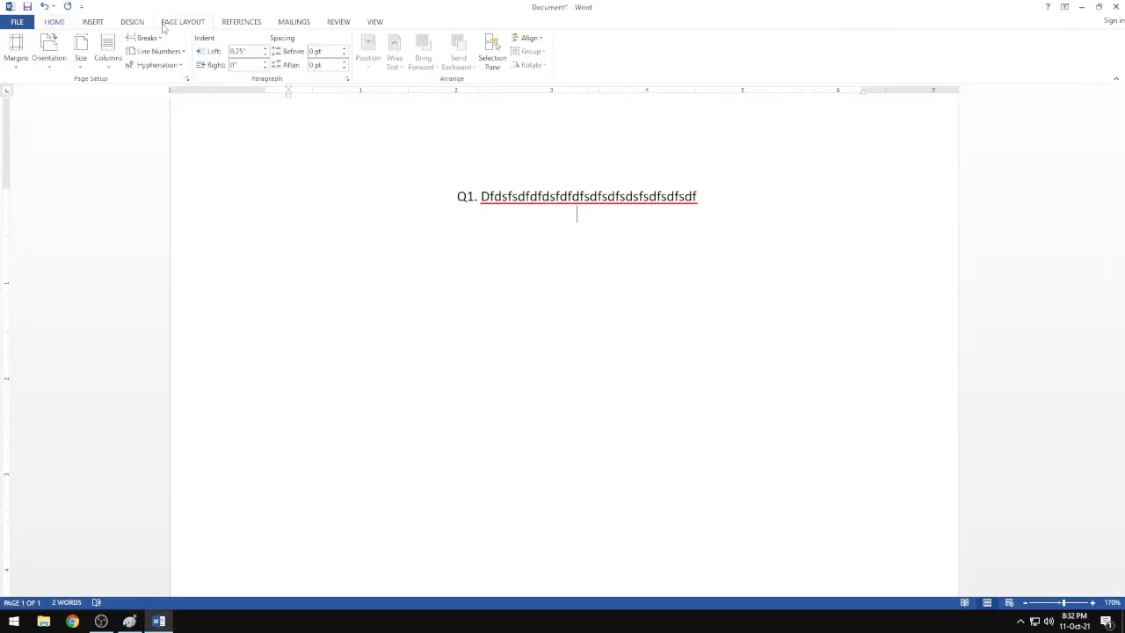
pyautogui.click(107, 62)
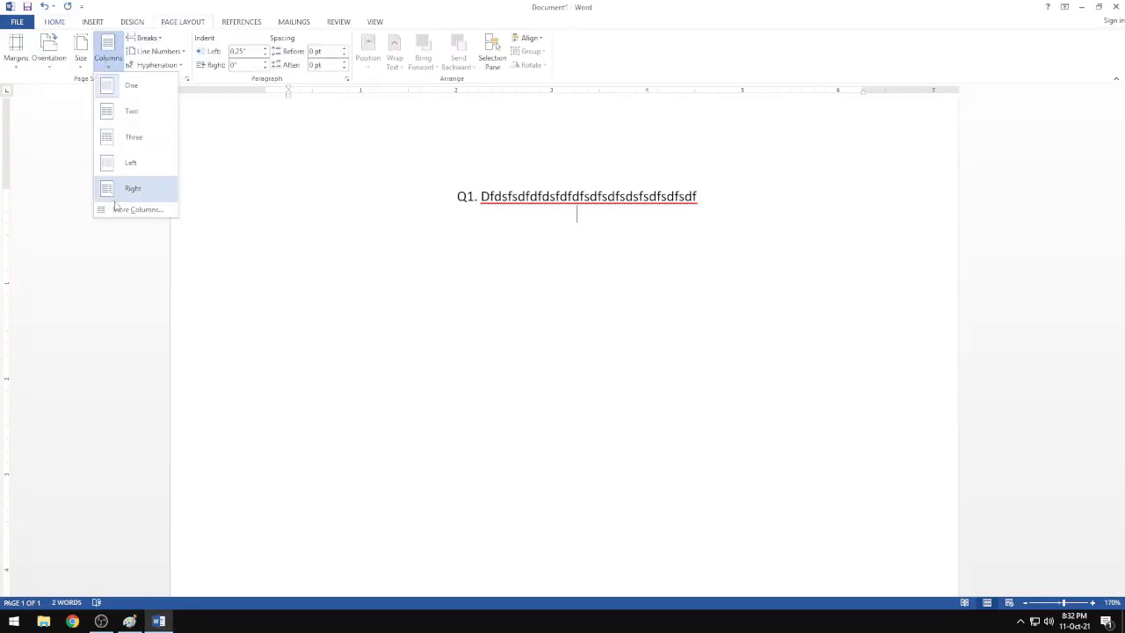
pyautogui.click(132, 209)
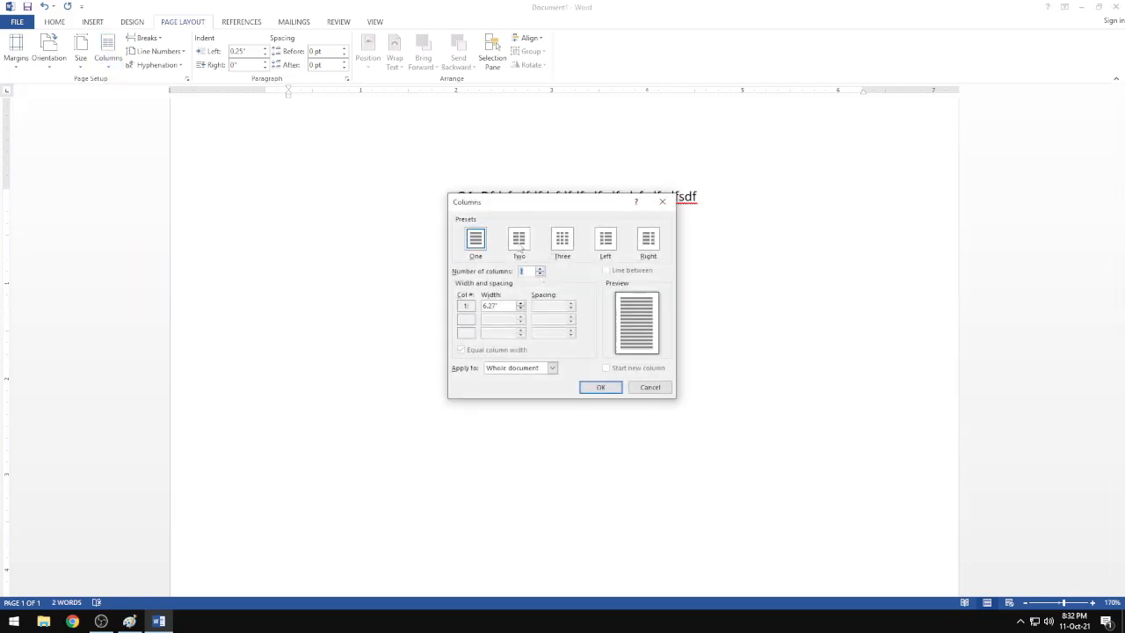
pyautogui.click(520, 247)
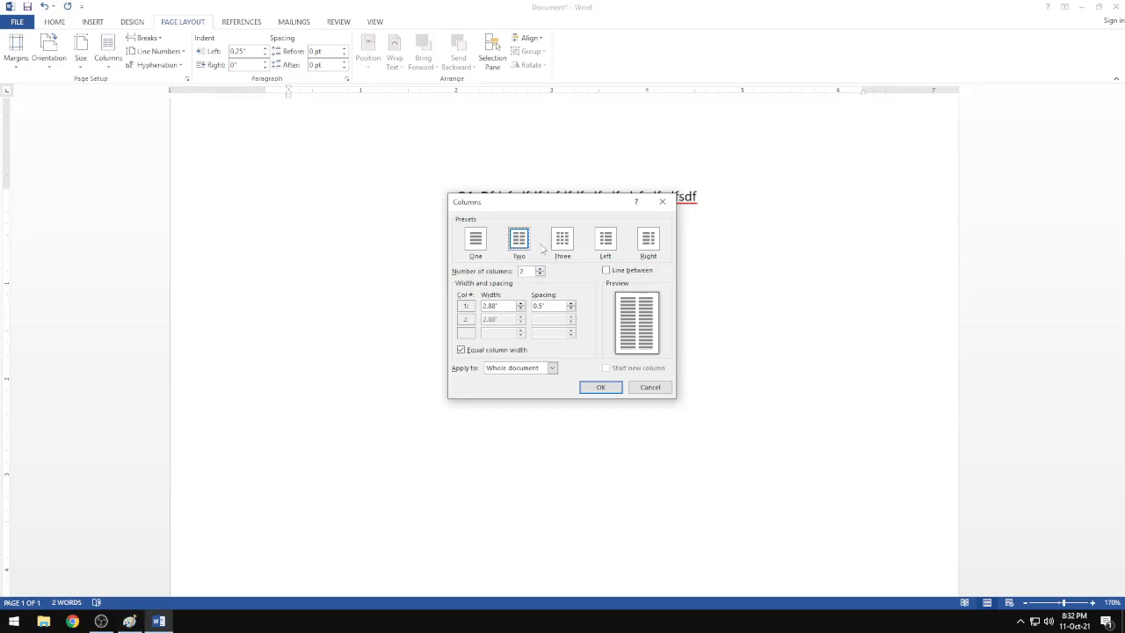
pyautogui.click(567, 251)
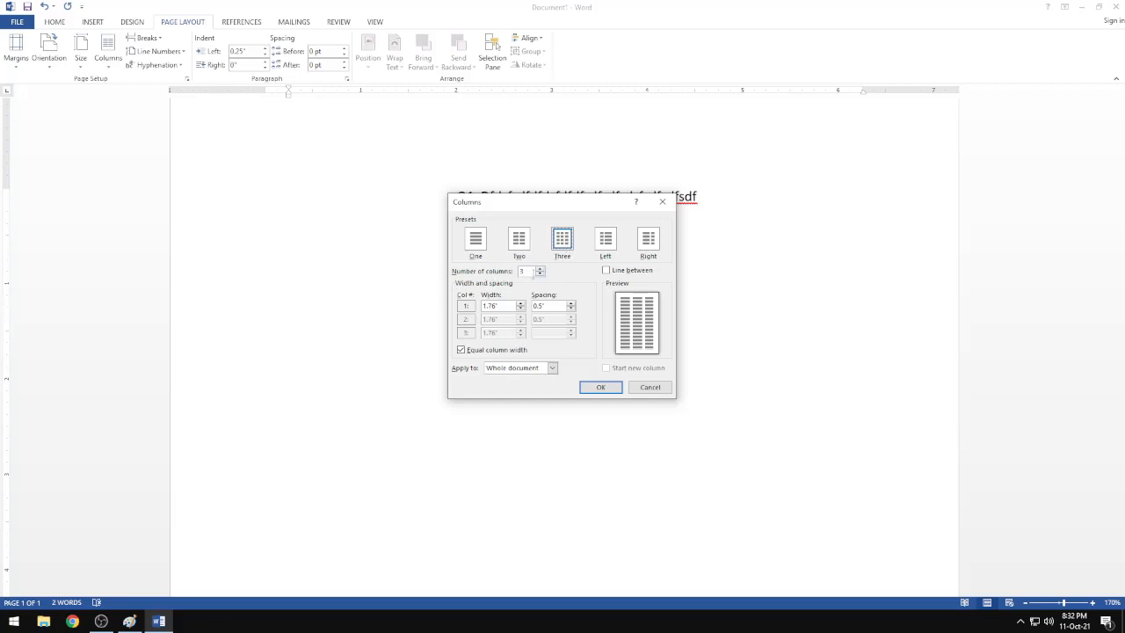
pyautogui.click(540, 270)
pyautogui.click(540, 269)
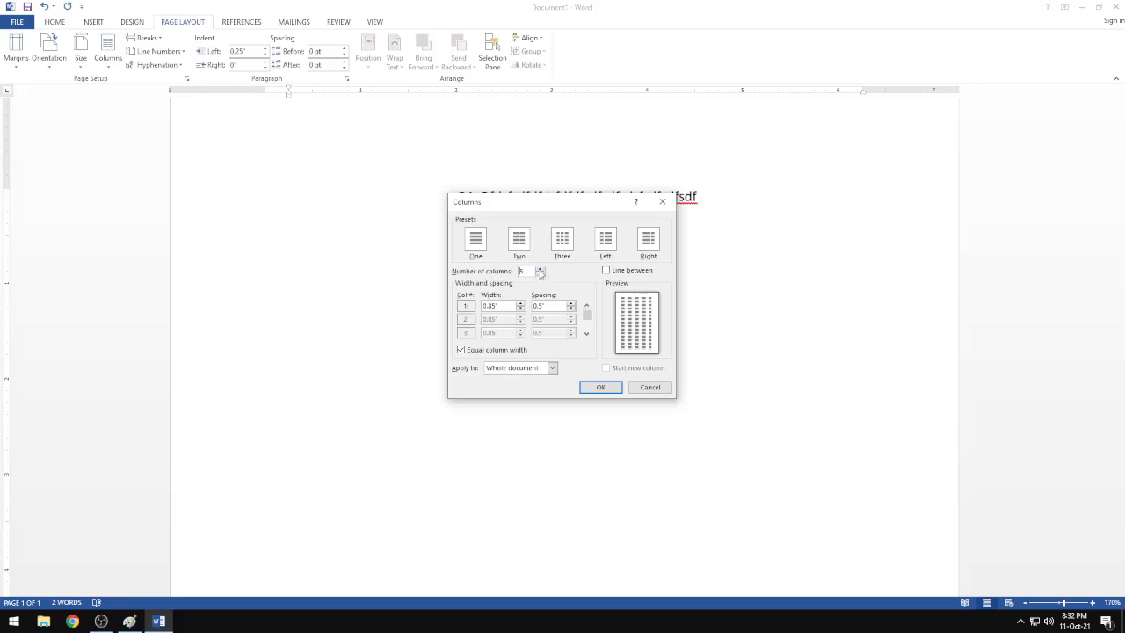
pyautogui.click(540, 270)
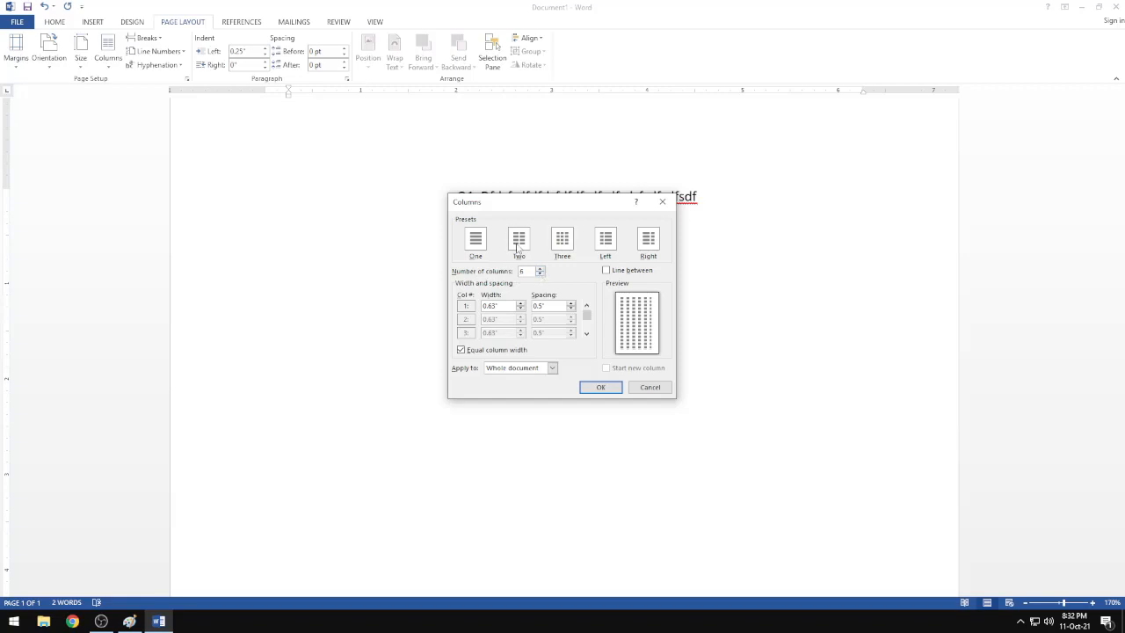
pyautogui.click(519, 246)
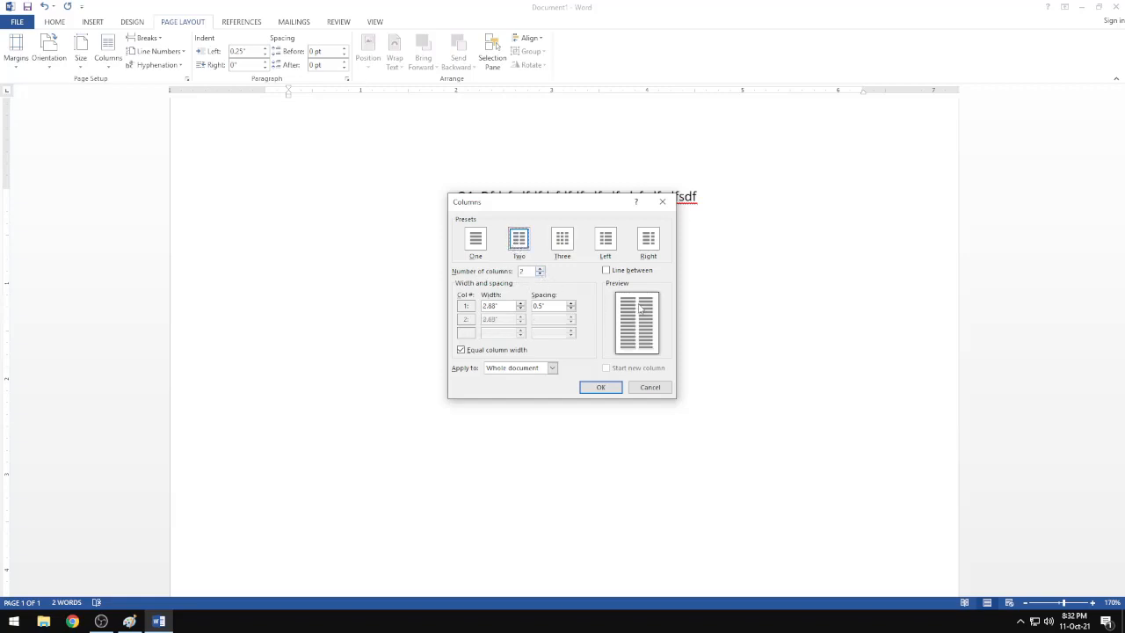
pyautogui.click(605, 270)
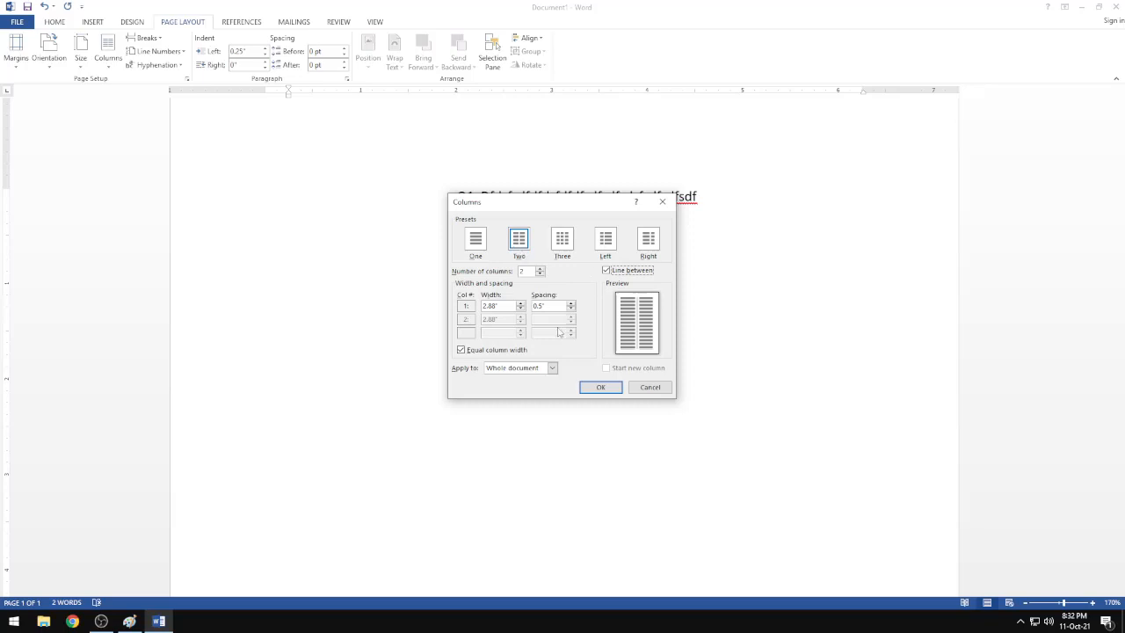
# Apply the two-column layout from this point forward and confirm
pyautogui.click(517, 369)
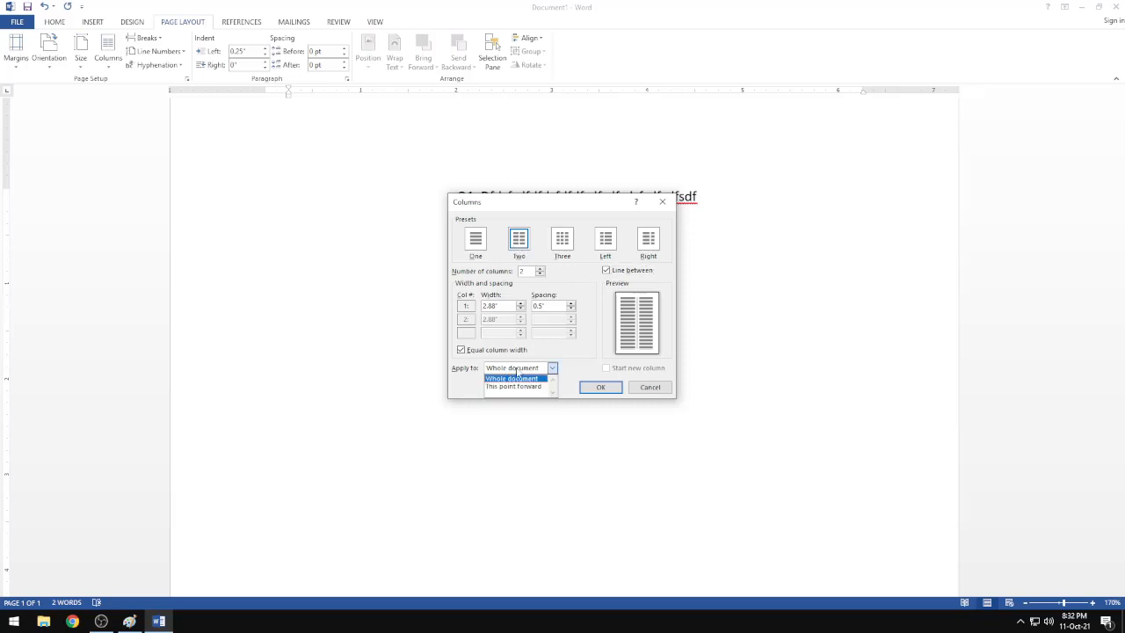
pyautogui.click(530, 205)
pyautogui.moveTo(528, 203); pyautogui.dragTo(556, 261)
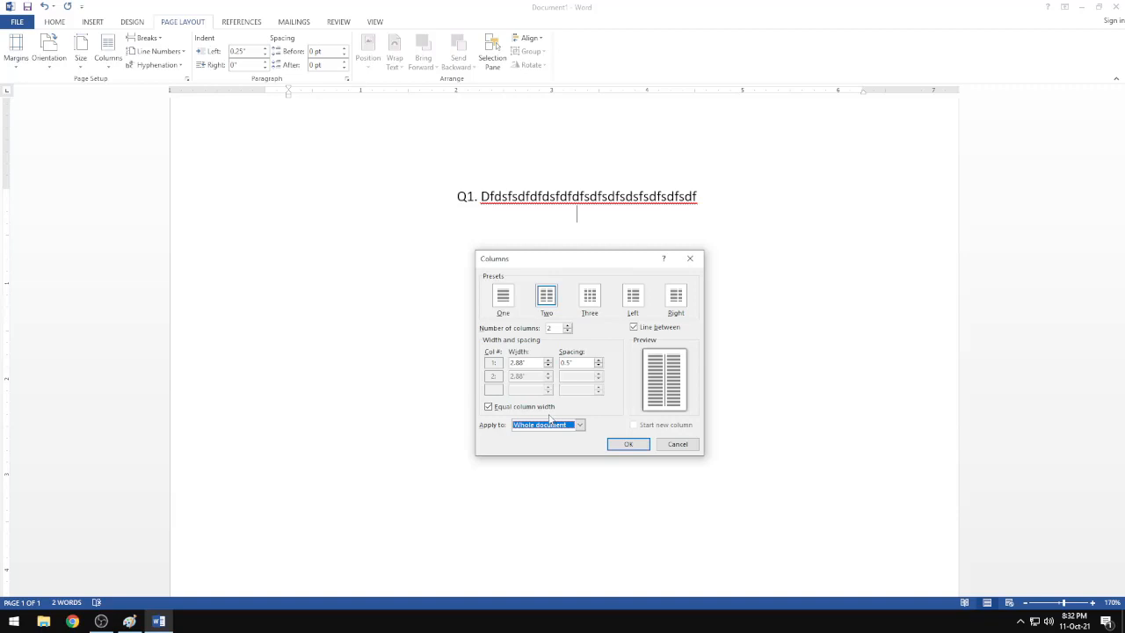
pyautogui.click(549, 422)
pyautogui.click(542, 445)
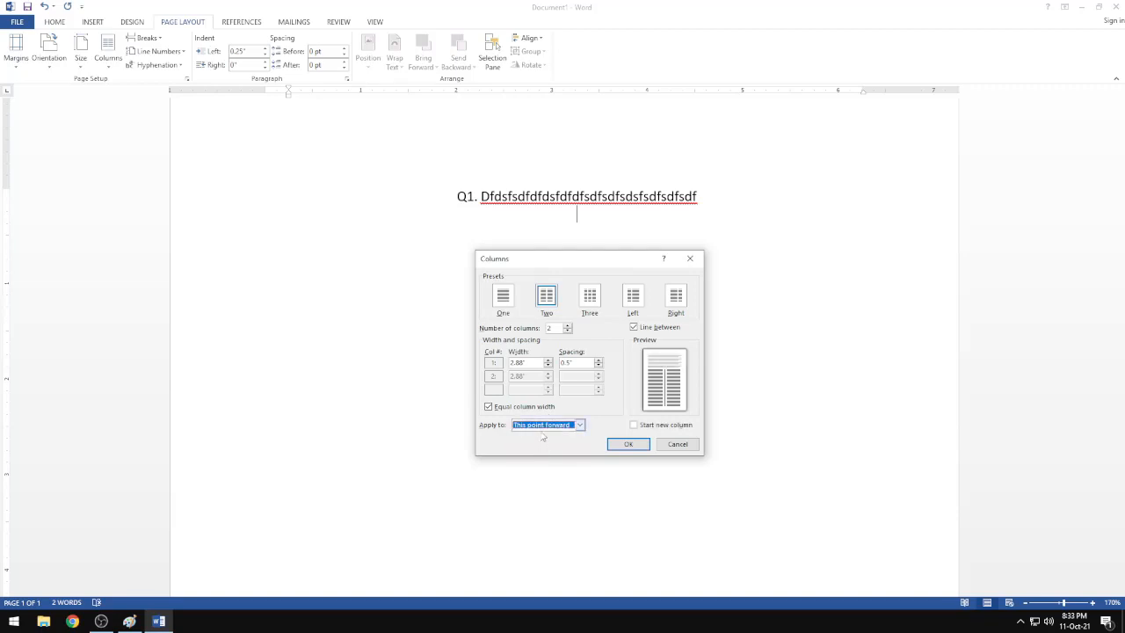
pyautogui.click(620, 446)
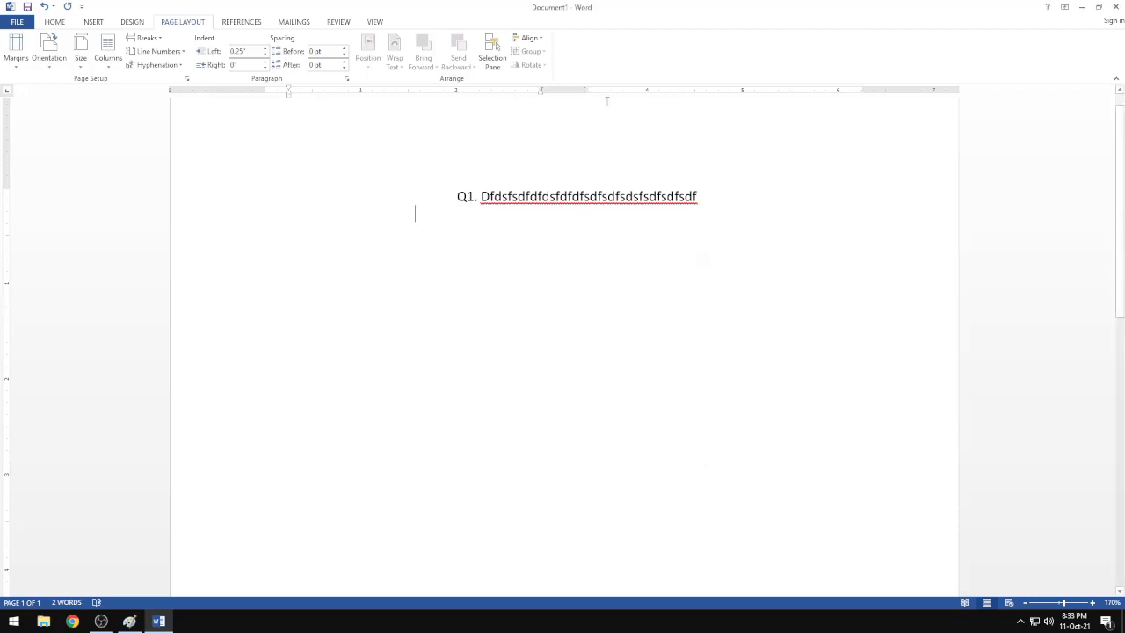
# Left-align the empty line below Q1, checking the exam photo in Paint twice
pyautogui.click(54, 21)
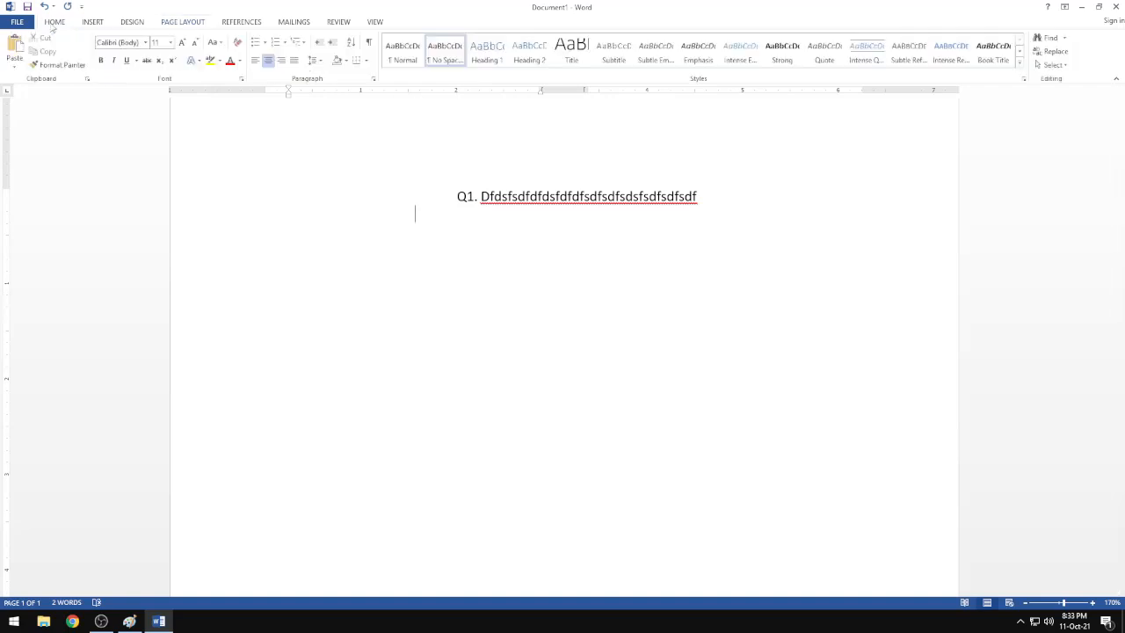
pyautogui.click(253, 62)
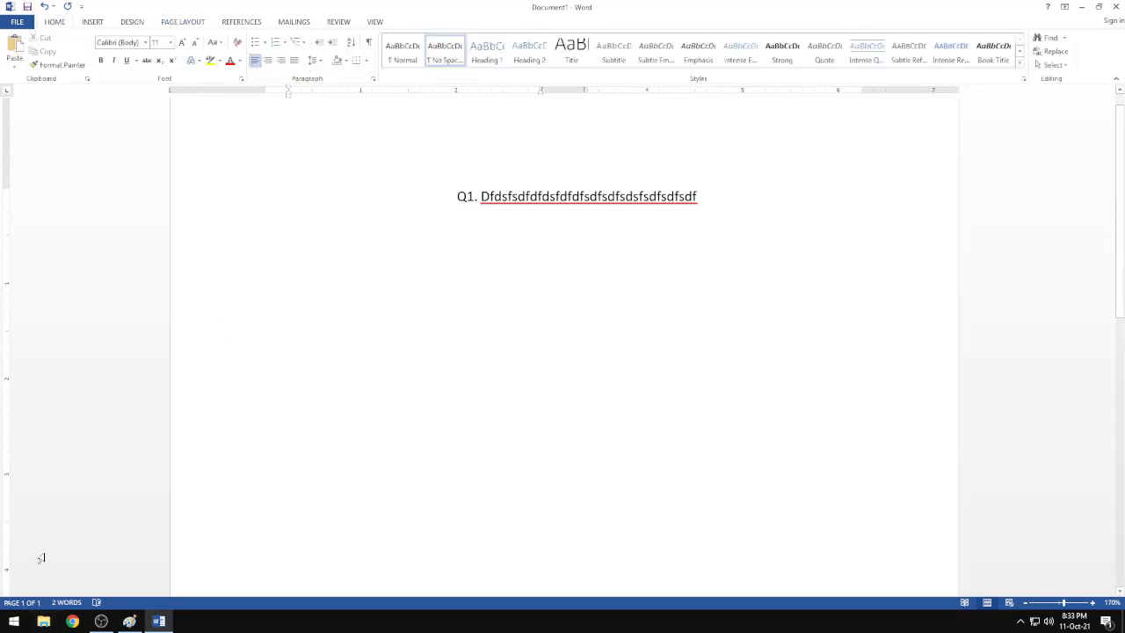
pyautogui.click(130, 621)
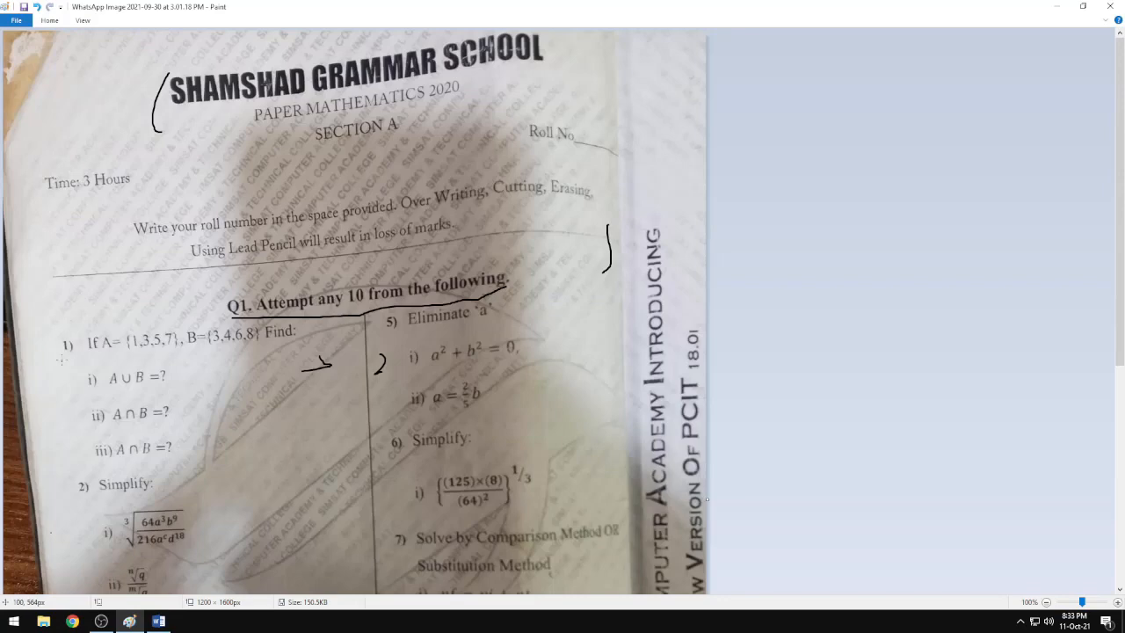
pyautogui.click(158, 621)
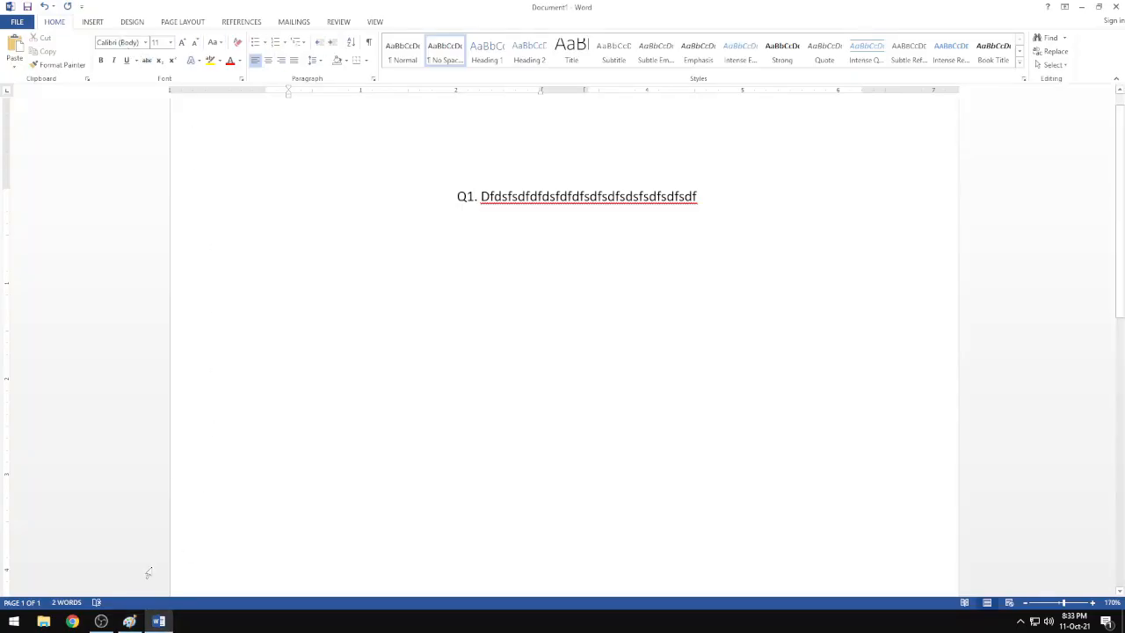
pyautogui.click(129, 622)
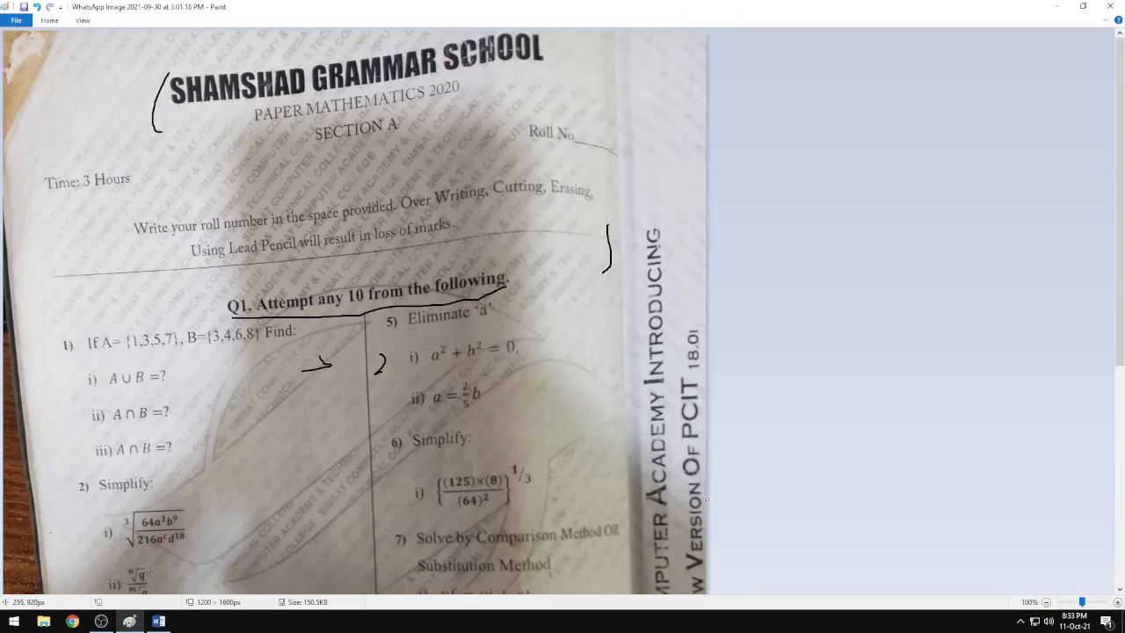
pyautogui.click(158, 622)
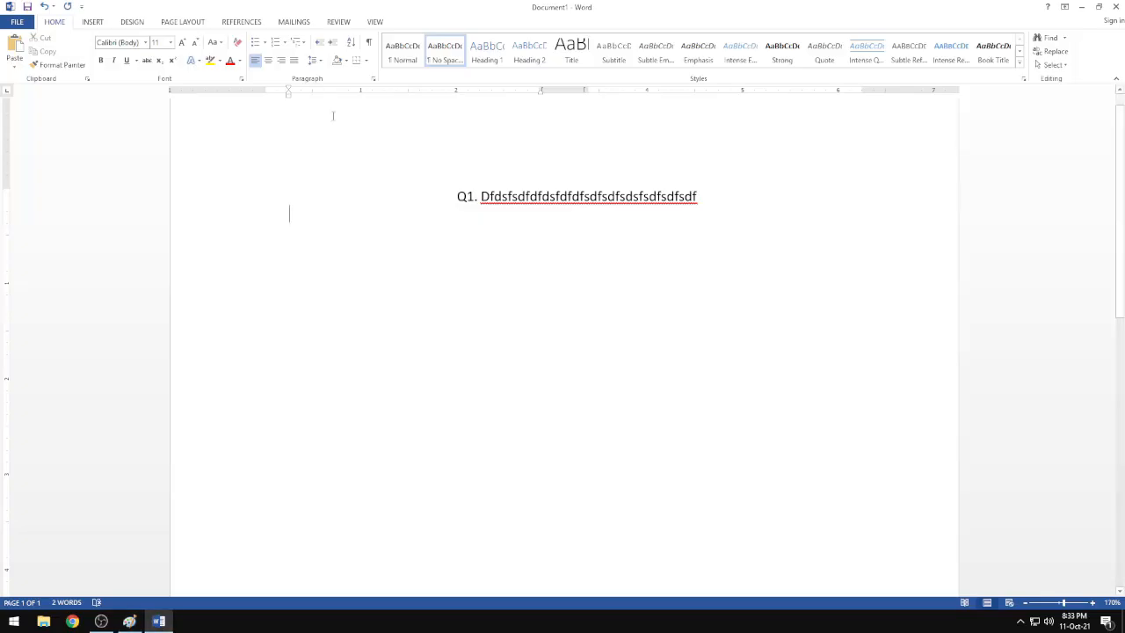
# Define a '1)' number format for the list, replacing the Q prefix with a closing parenthesis
pyautogui.click(284, 43)
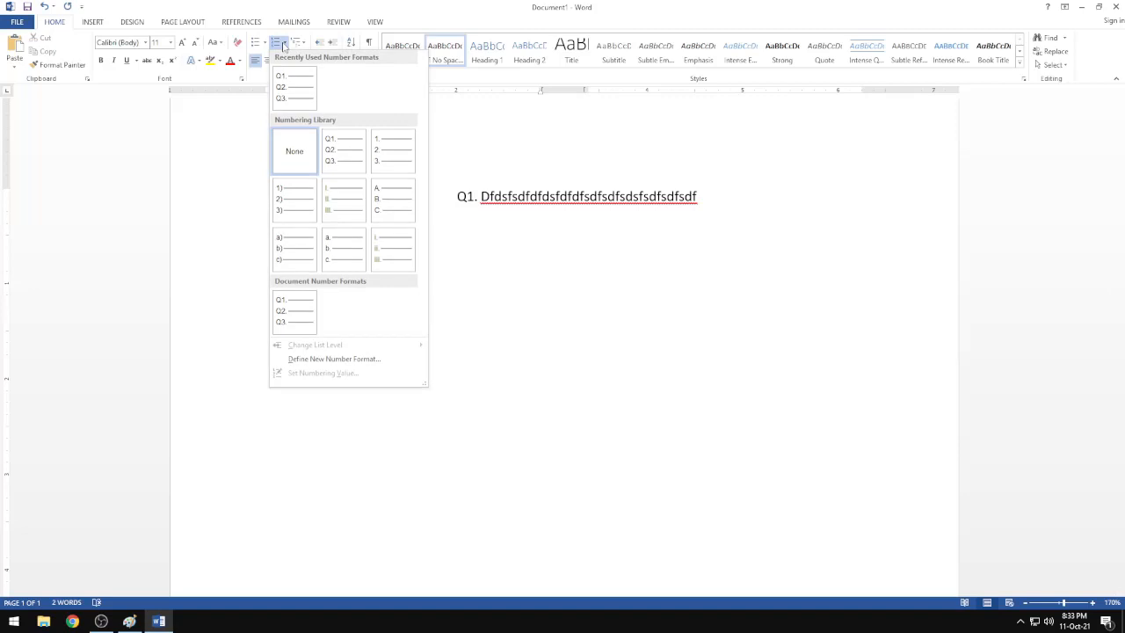
pyautogui.click(324, 360)
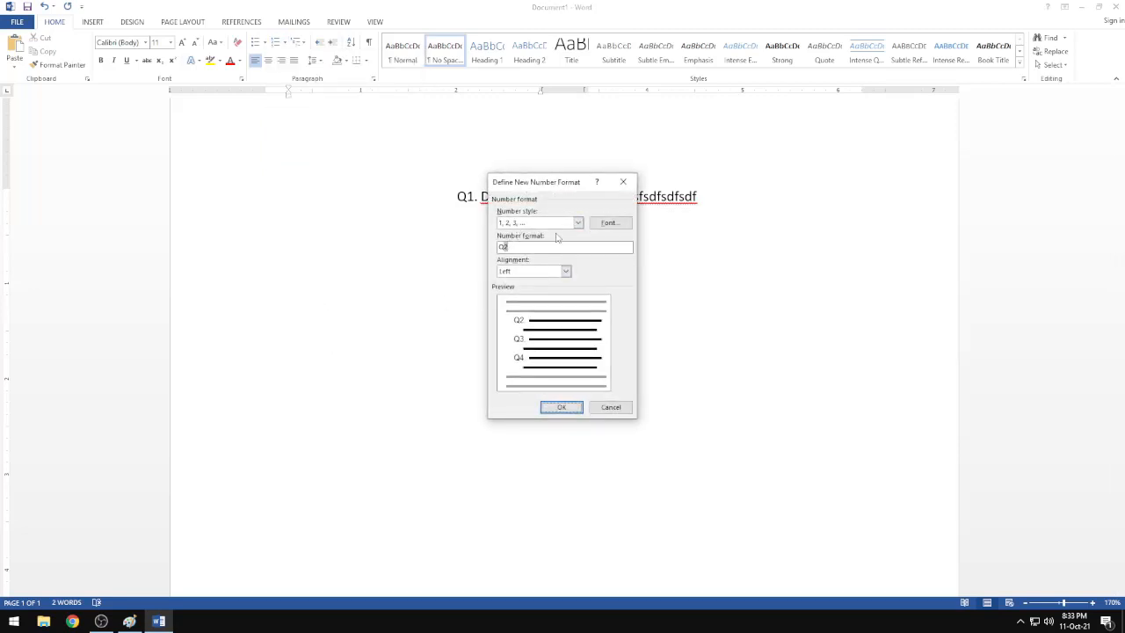
pyautogui.click(503, 247)
pyautogui.press('BackSpace')
pyautogui.press('BackSpace')
pyautogui.write(')')
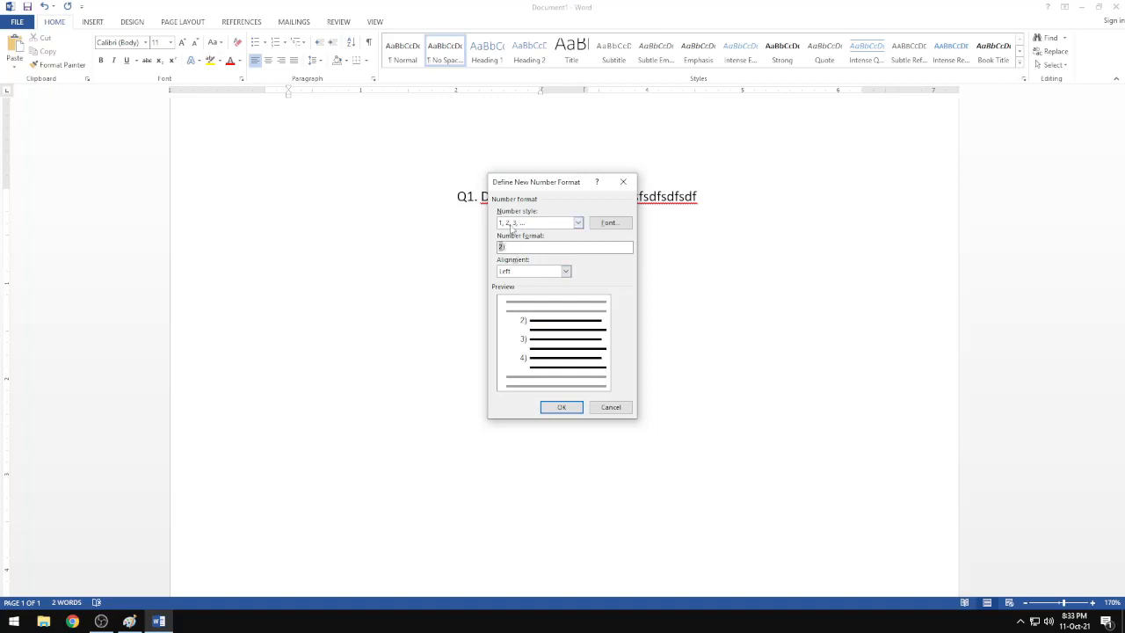
pyautogui.click(562, 407)
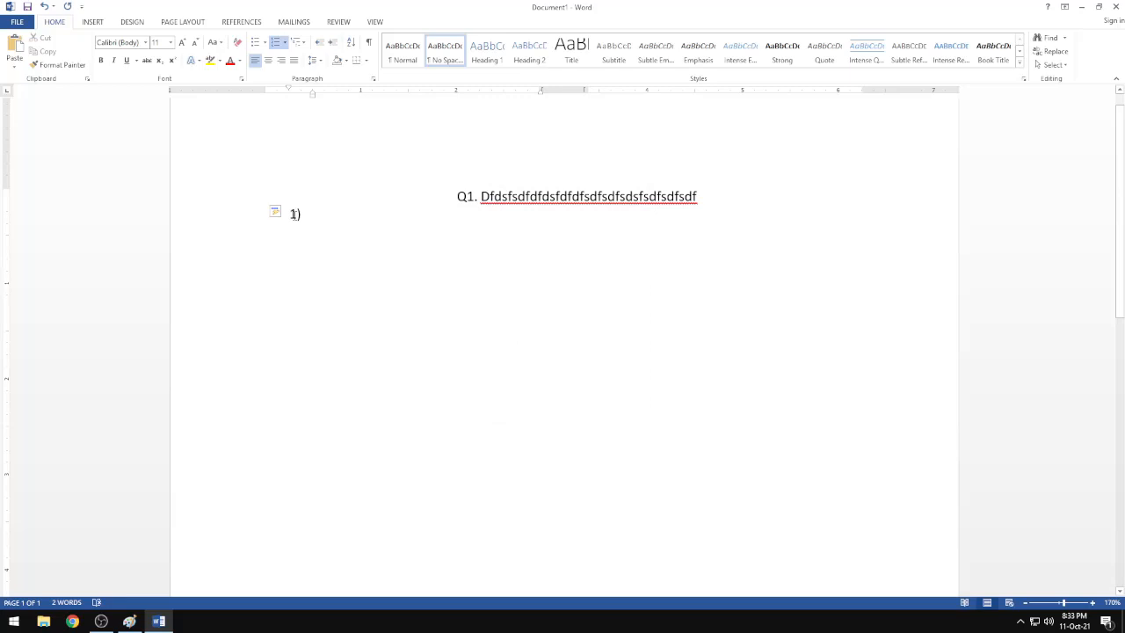
pyautogui.click(129, 621)
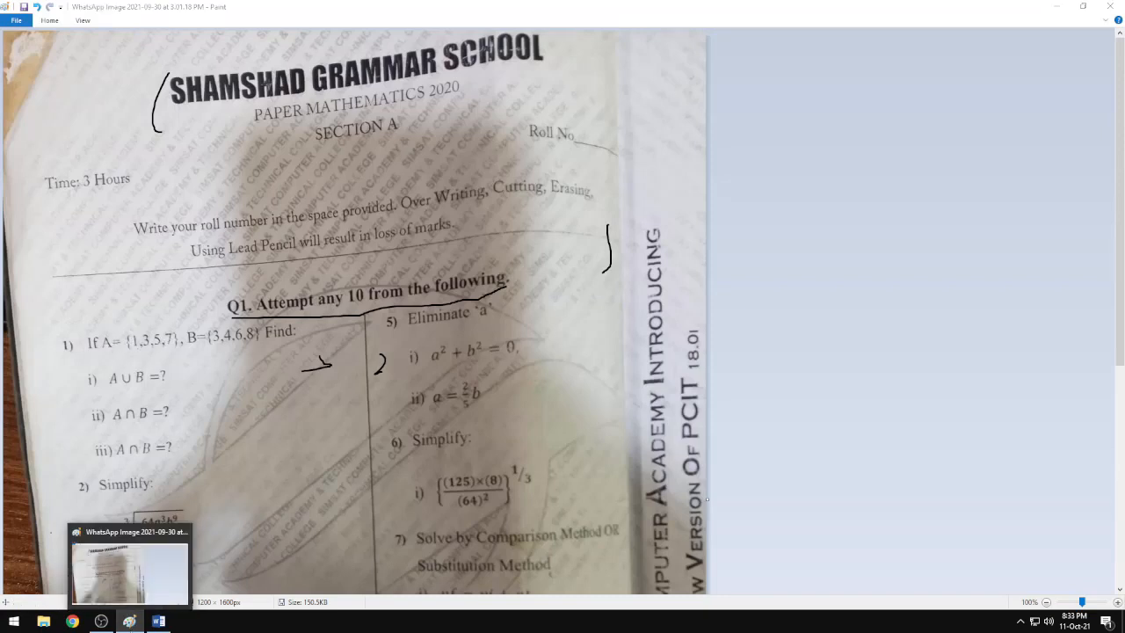
# Type 'If' after the 1) list number
pyautogui.click(158, 621)
pyautogui.write('id')
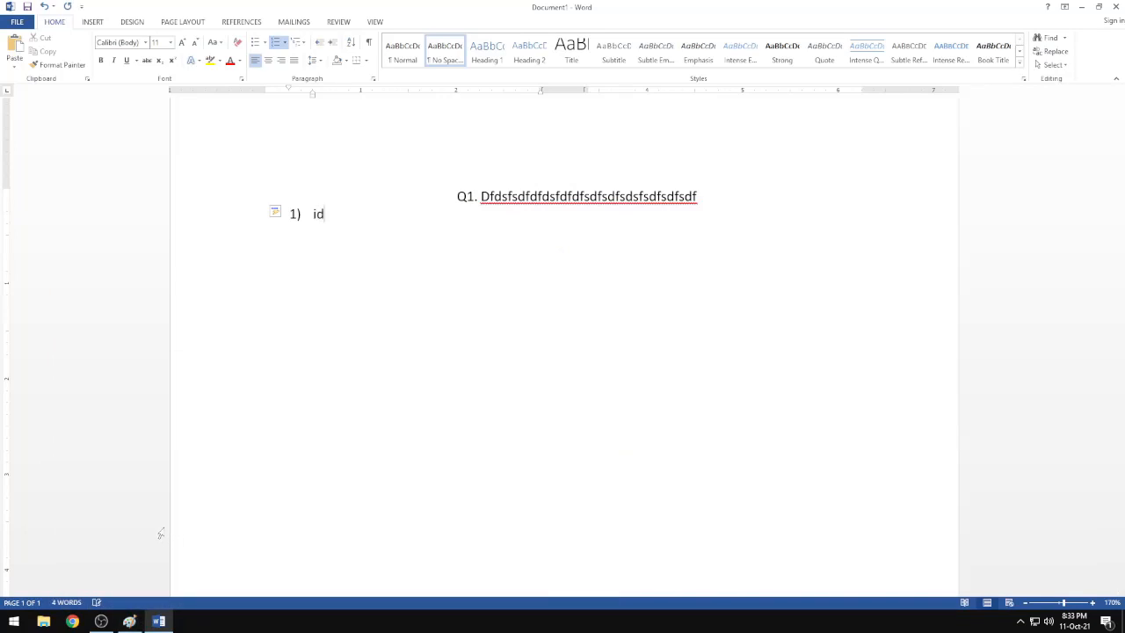
pyautogui.press('BackSpace')
pyautogui.press('BackSpace')
pyautogui.write('If')
# Open the built-in equation gallery from the Insert tab
pyautogui.click(129, 621)
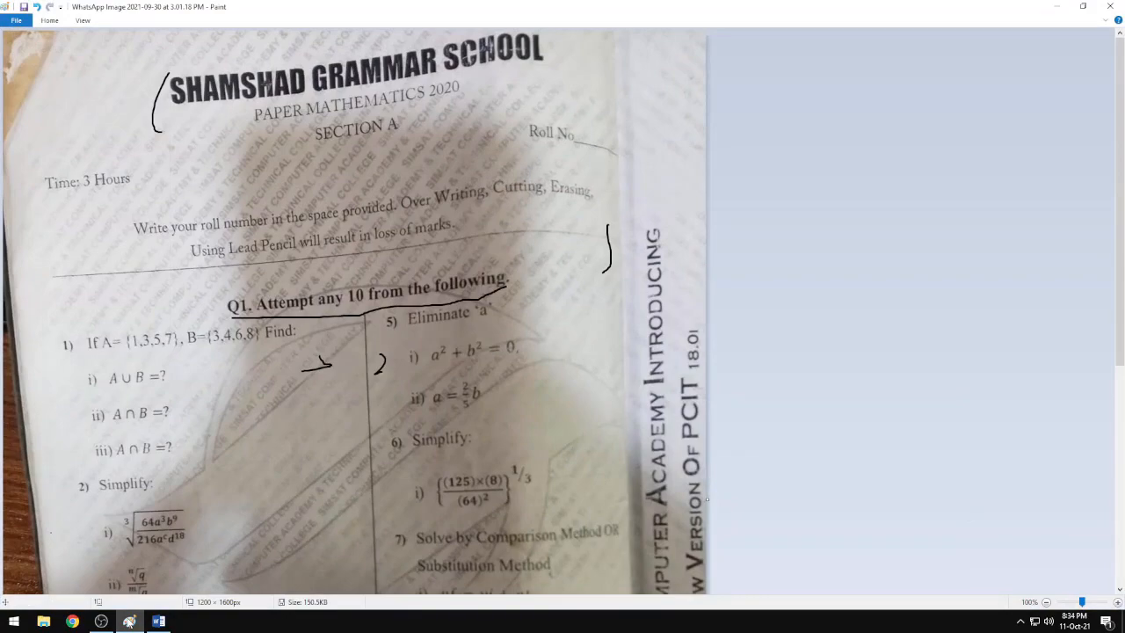
pyautogui.click(129, 622)
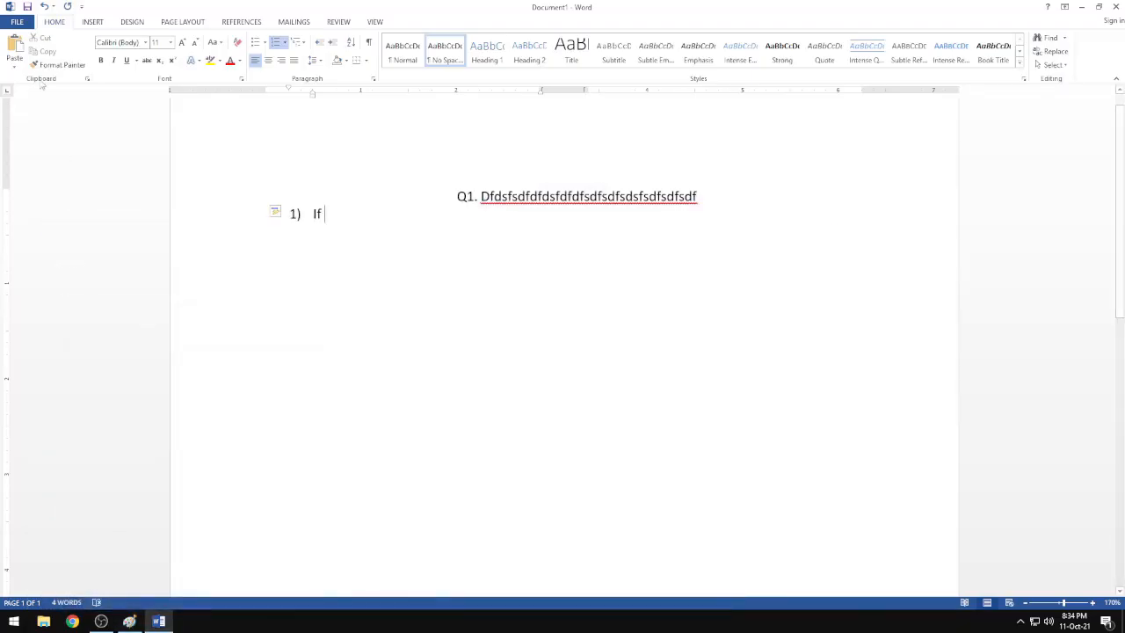
pyautogui.click(92, 22)
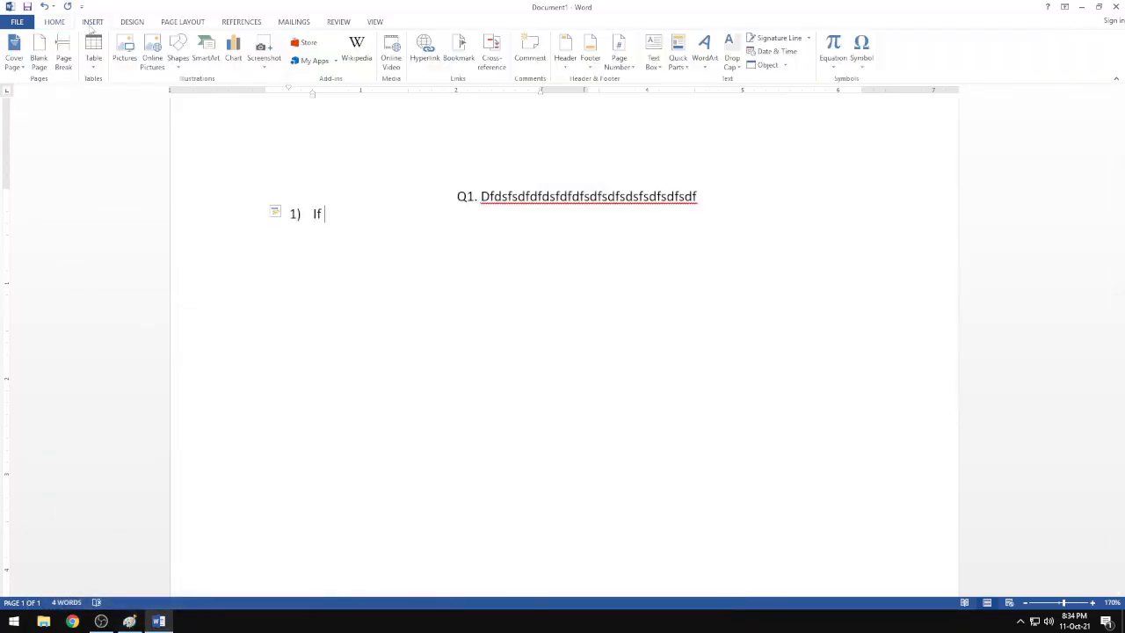
pyautogui.click(832, 63)
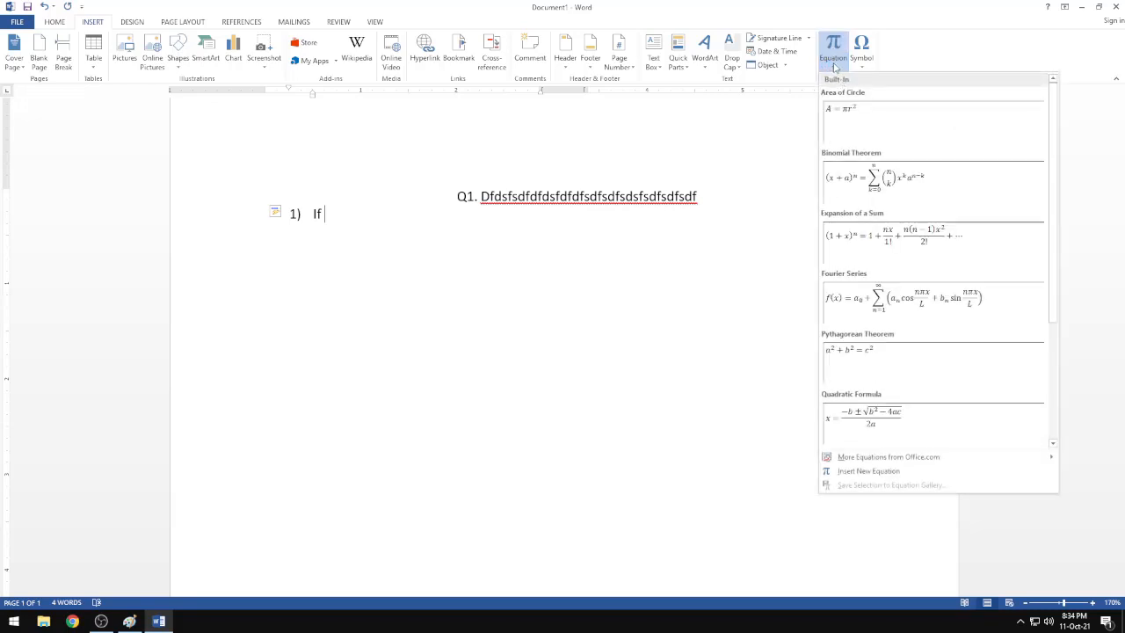
pyautogui.scroll(-3, 884, 297)
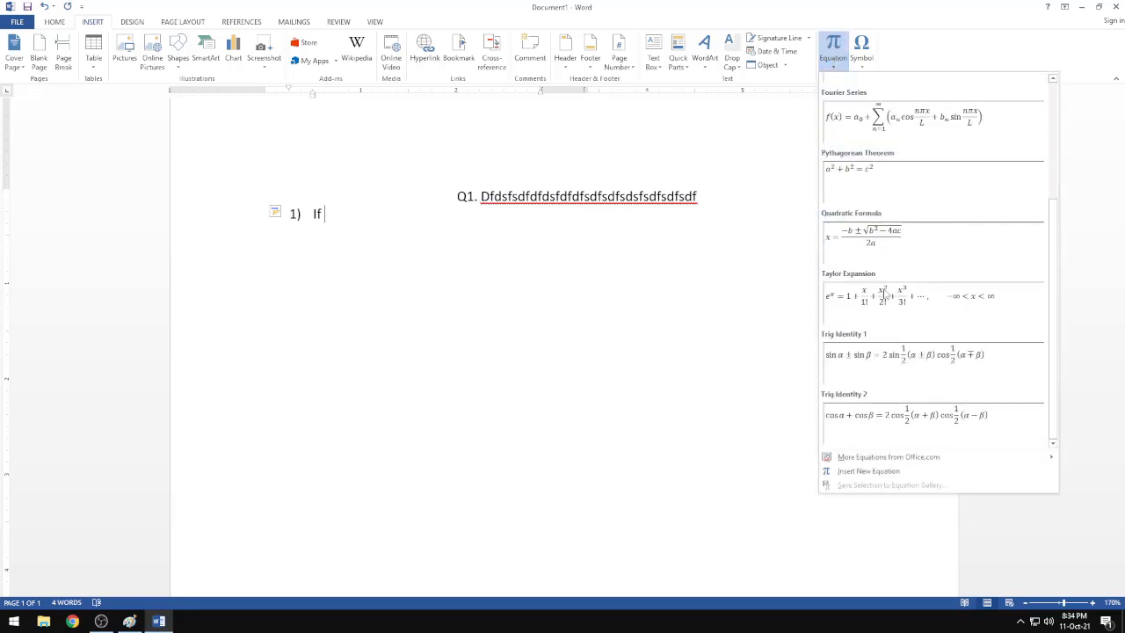
pyautogui.scroll(3, 895, 387)
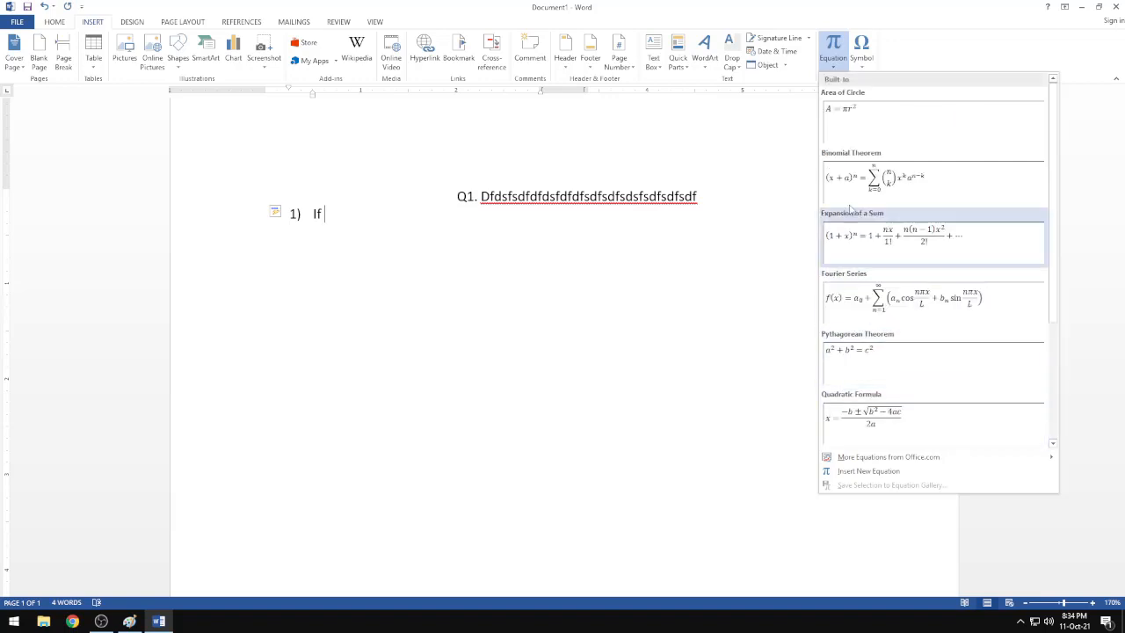
# Insert an equation reading 'A =' followed by curly braces
pyautogui.click(834, 44)
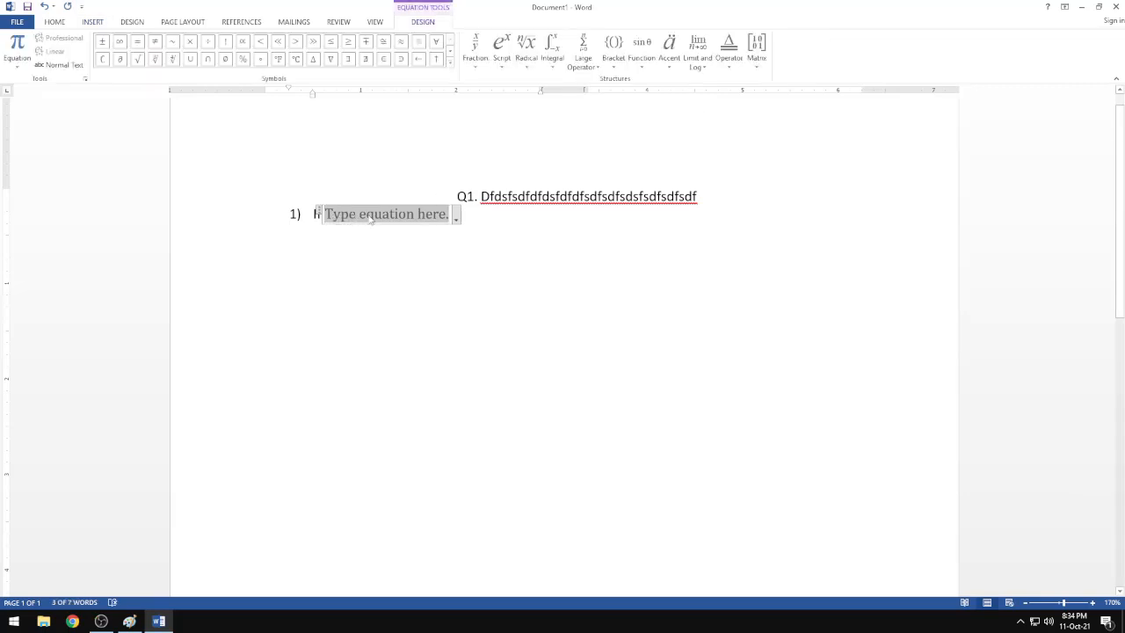
pyautogui.write('A')
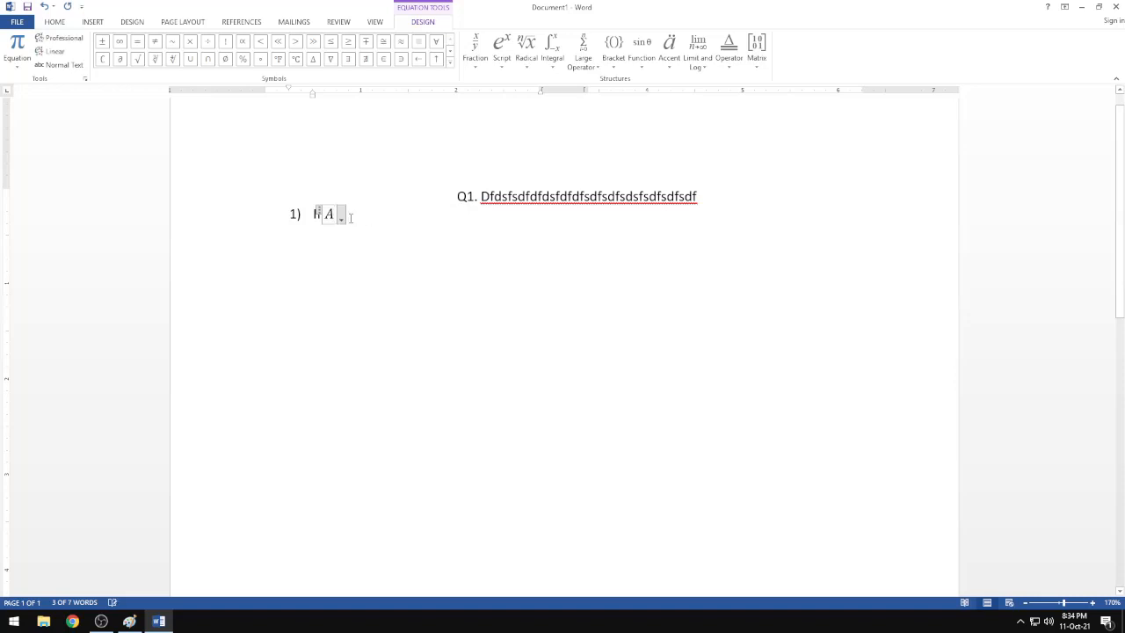
pyautogui.write(' =')
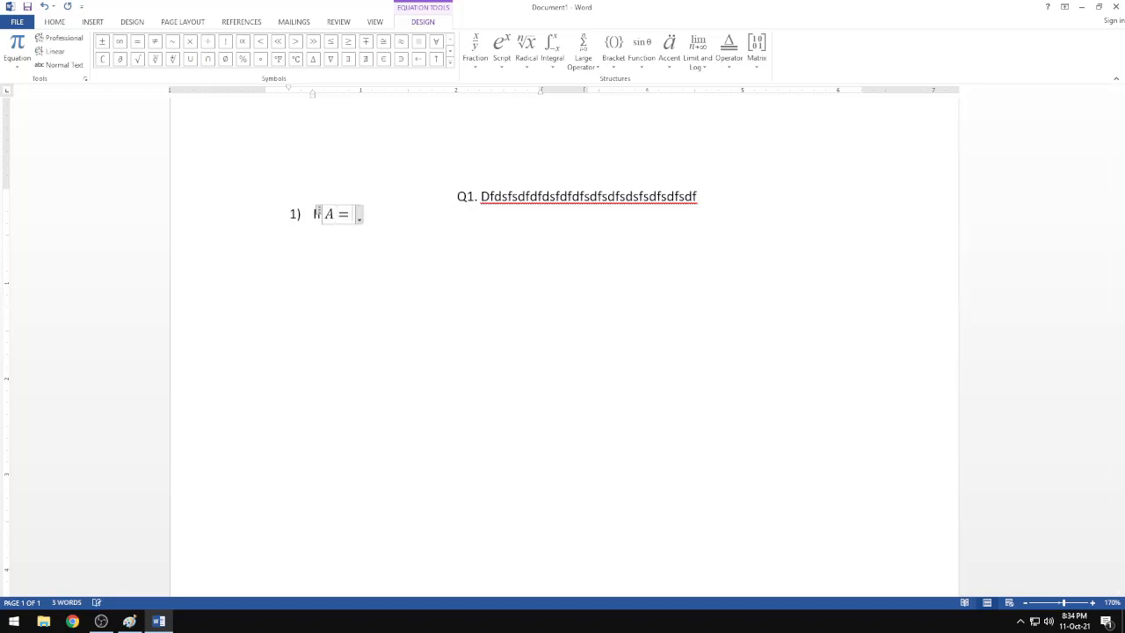
pyautogui.click(621, 59)
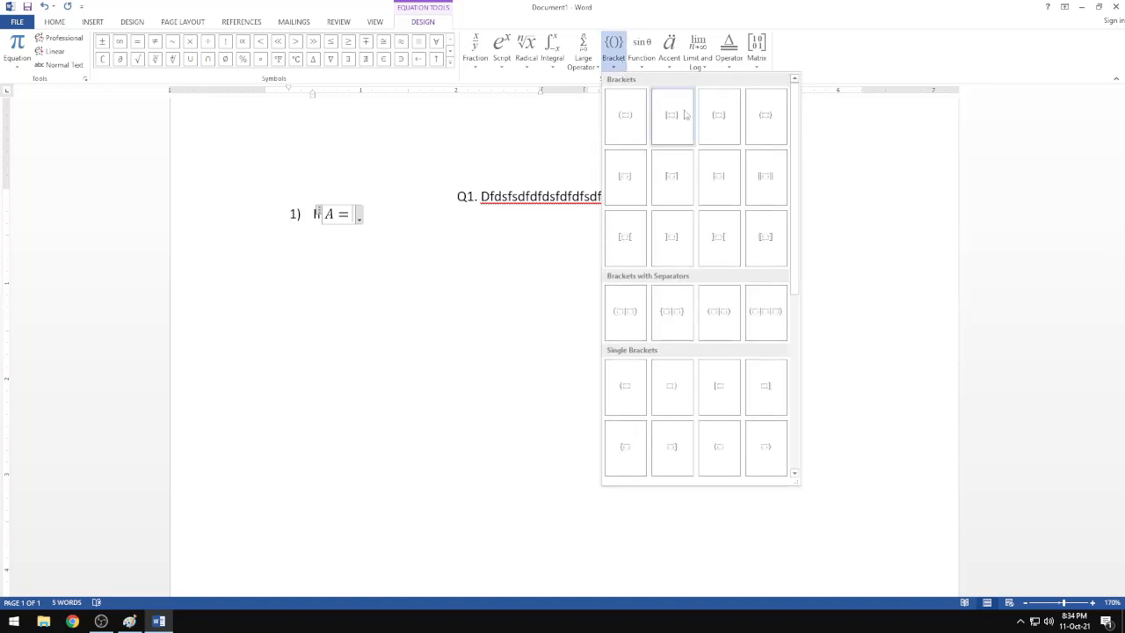
pyautogui.click(720, 116)
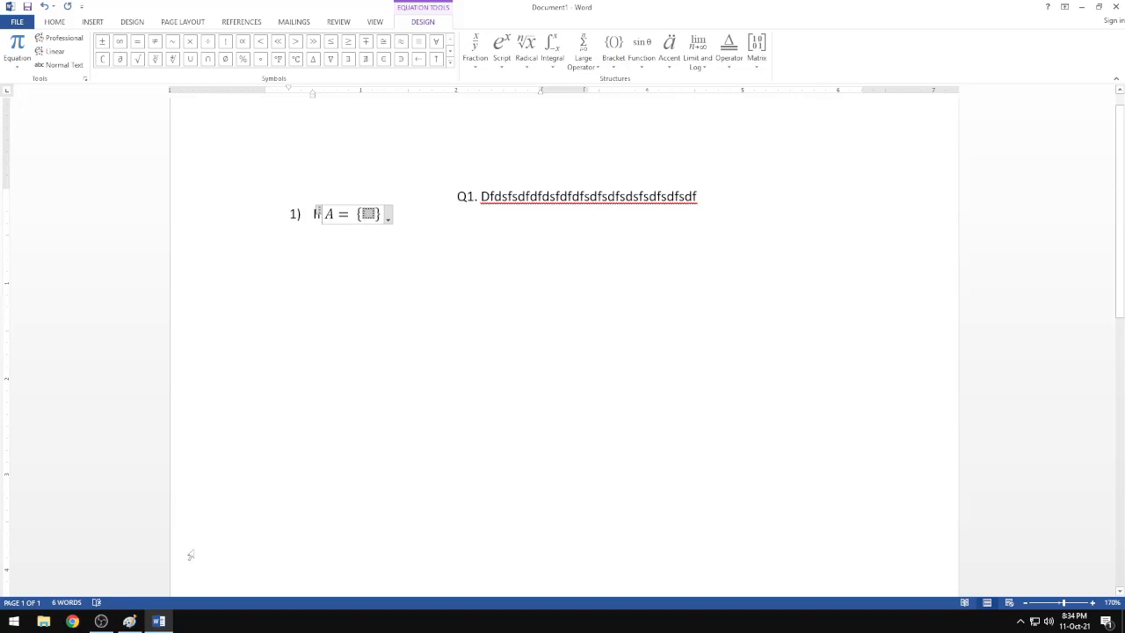
pyautogui.click(129, 622)
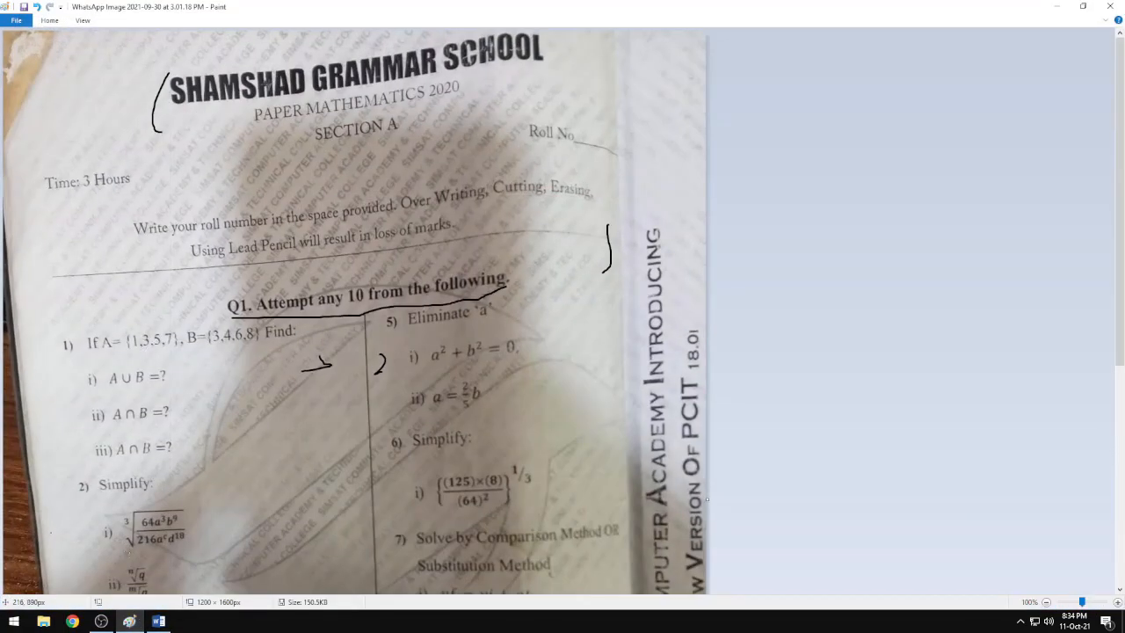
pyautogui.click(158, 621)
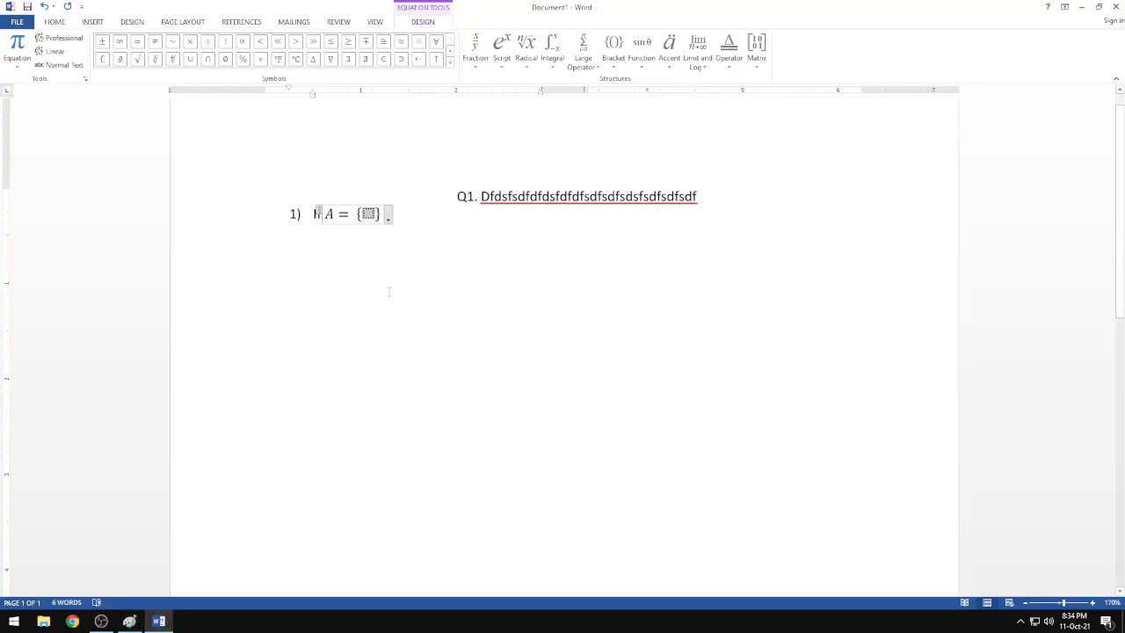
# Fill set A with 1,3,5,7, then add ', B =' with empty curly braces
pyautogui.write('1,2')
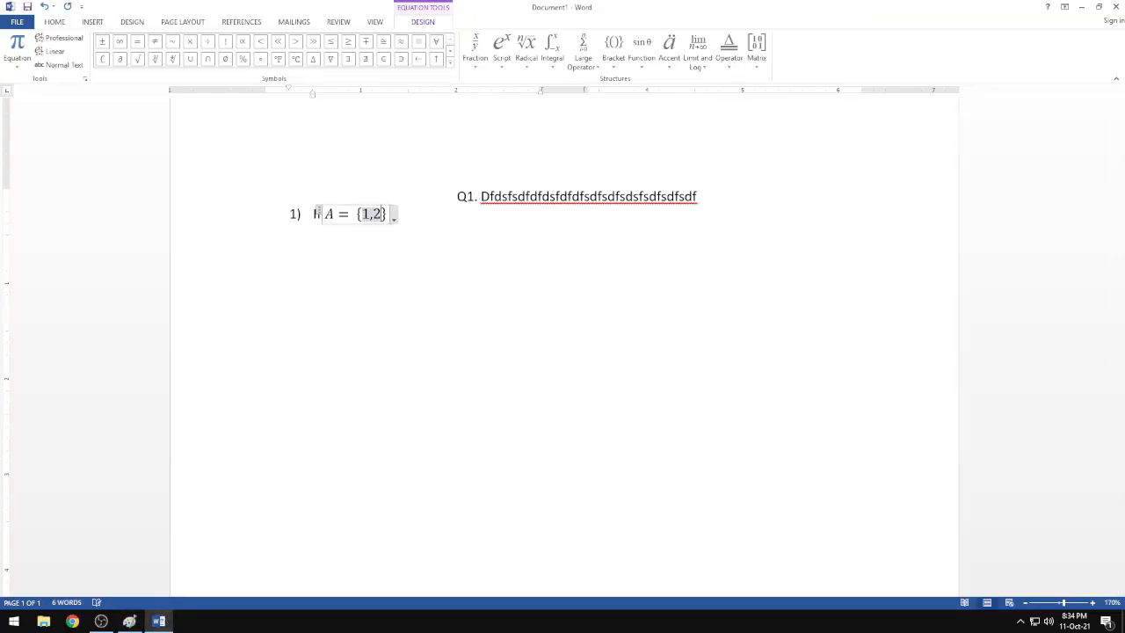
pyautogui.press('BackSpace')
pyautogui.write('3,5,7')
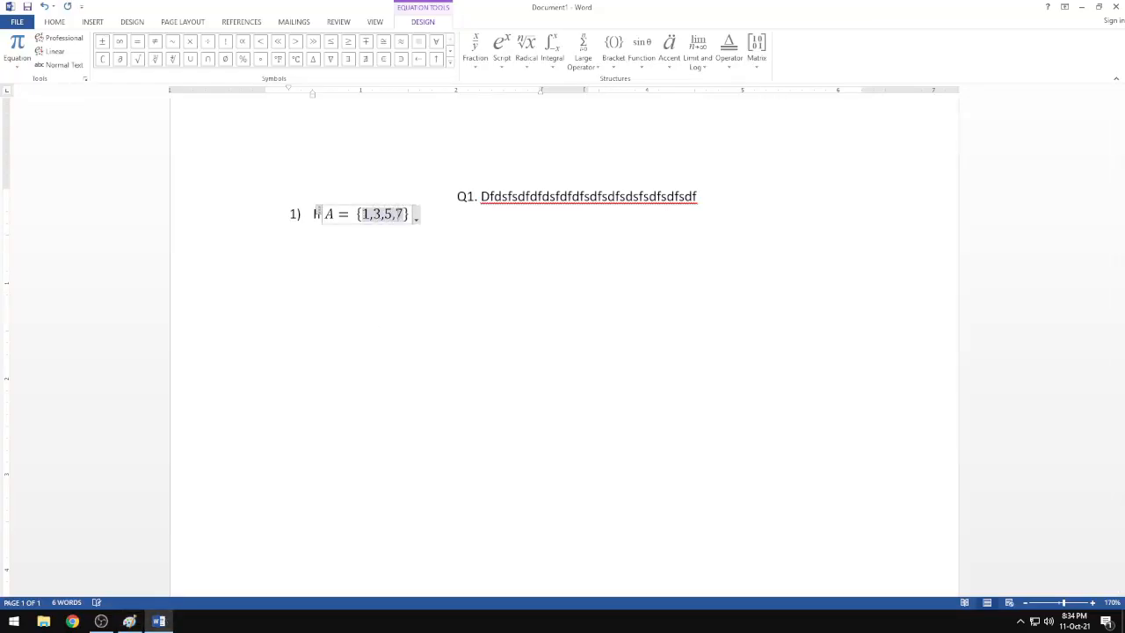
pyautogui.click(408, 220)
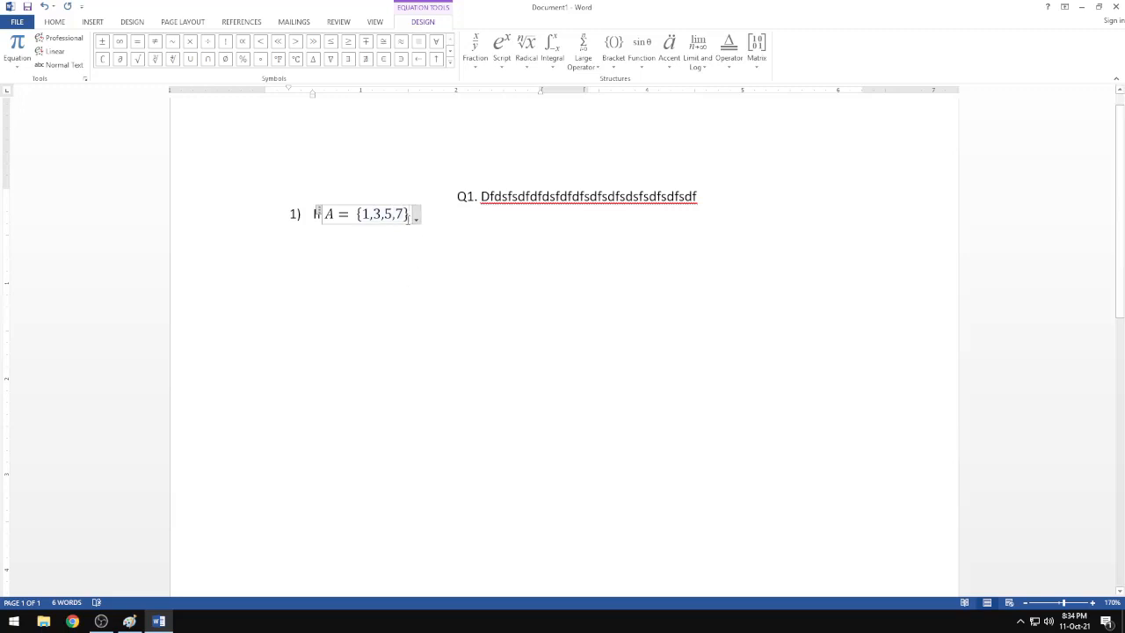
pyautogui.write(', ')
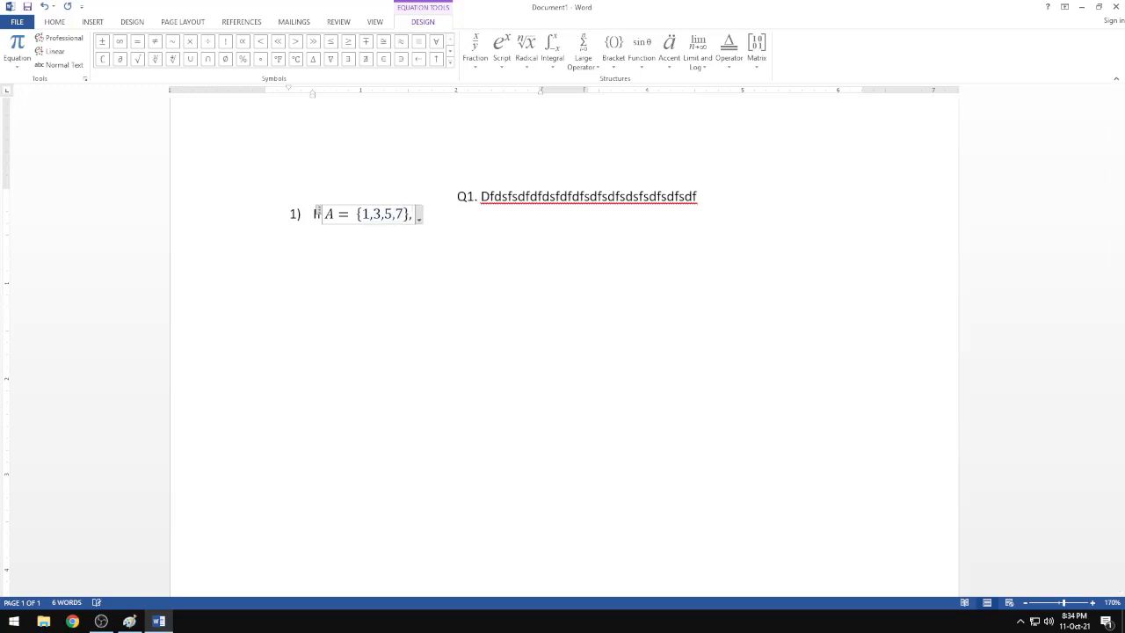
pyautogui.write('B =')
pyautogui.click(613, 49)
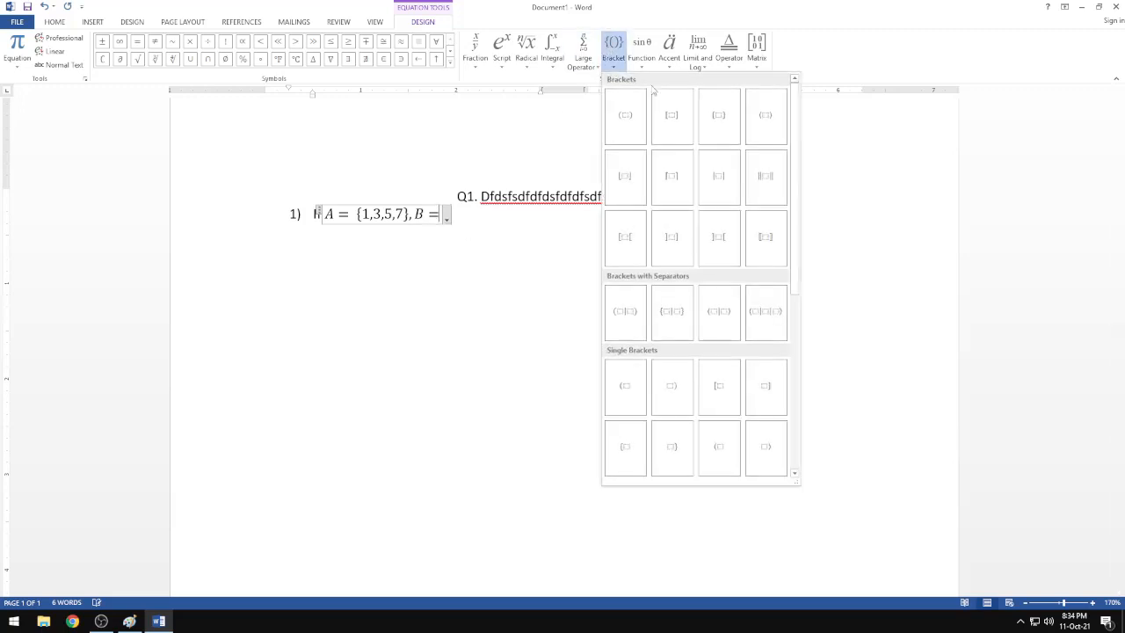
pyautogui.click(706, 142)
pyautogui.click(129, 621)
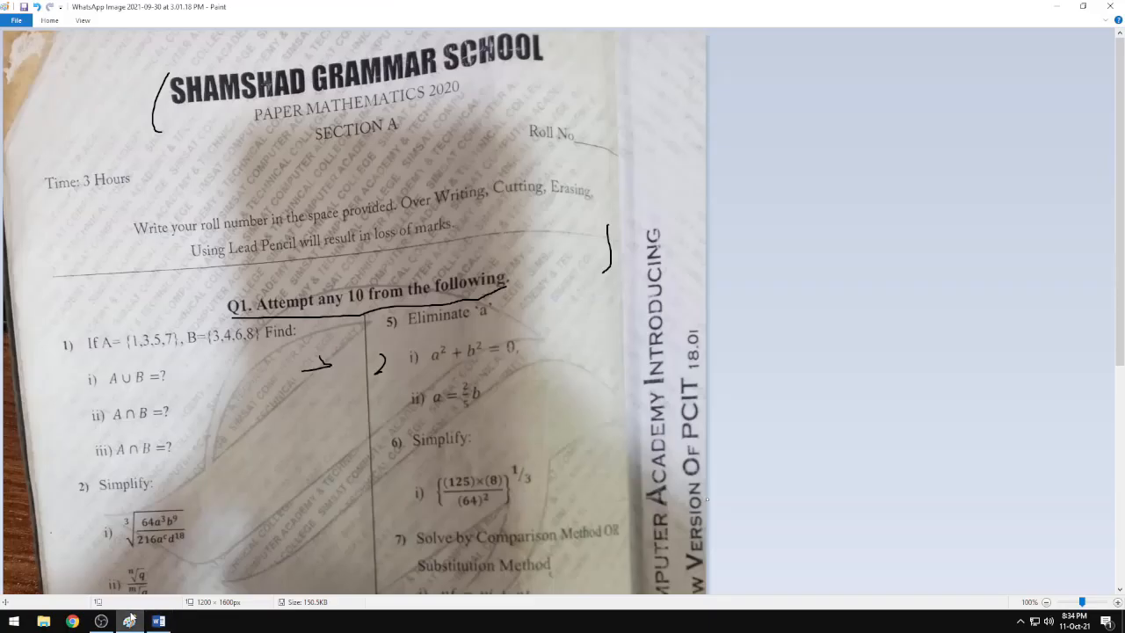
pyautogui.click(158, 620)
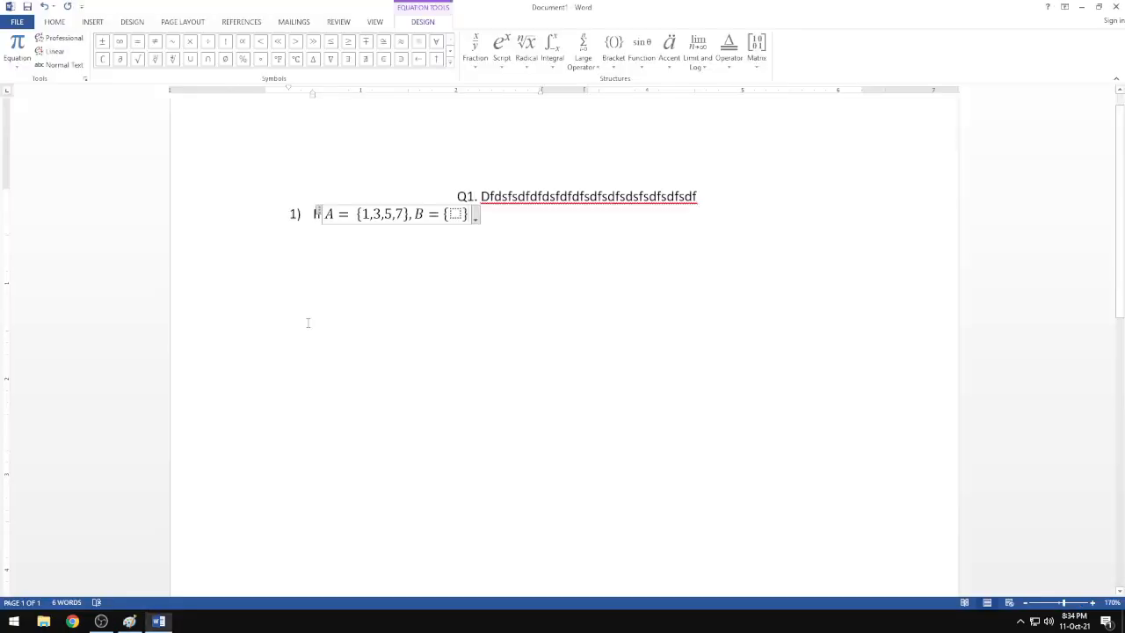
pyautogui.click(487, 215)
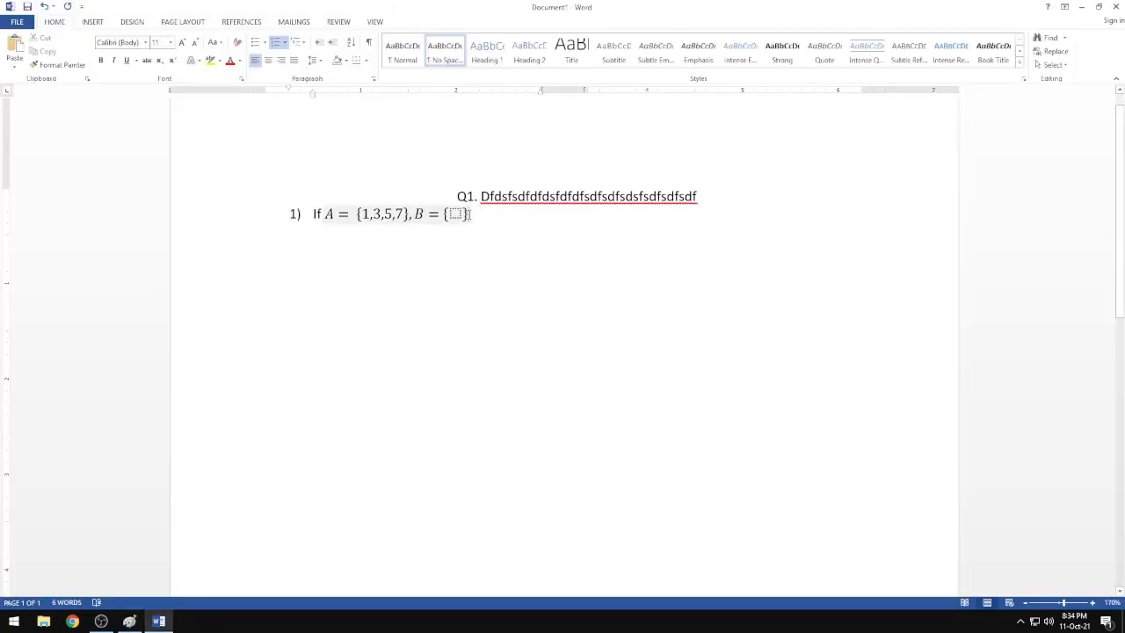
# Type 'Find' after the equation
pyautogui.click(473, 217)
pyautogui.click(475, 215)
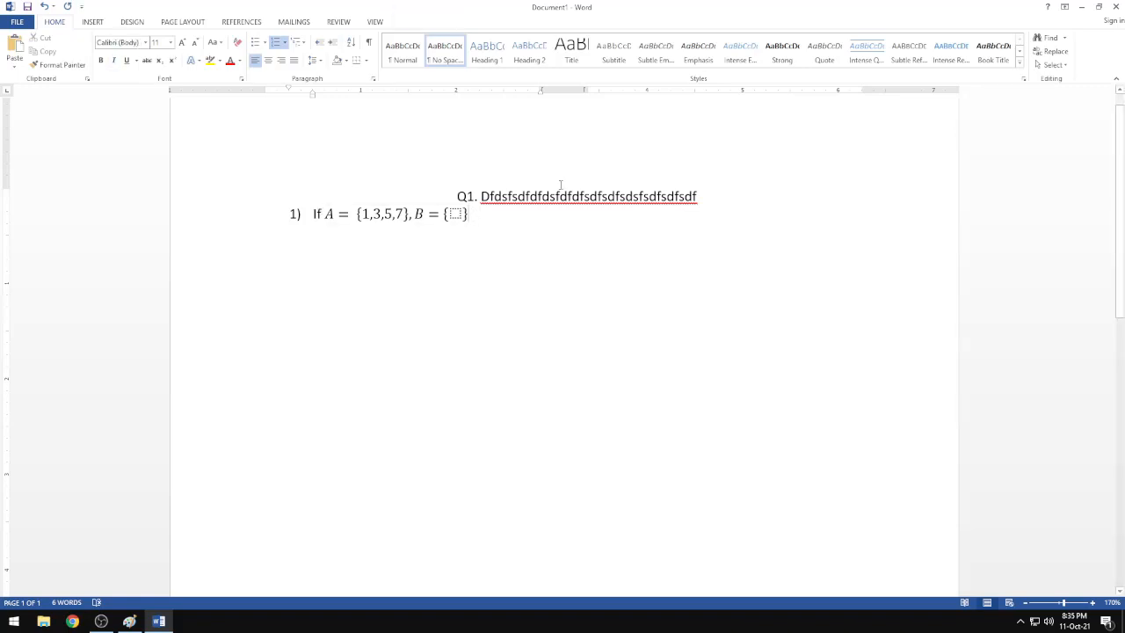
pyautogui.write('Find:')
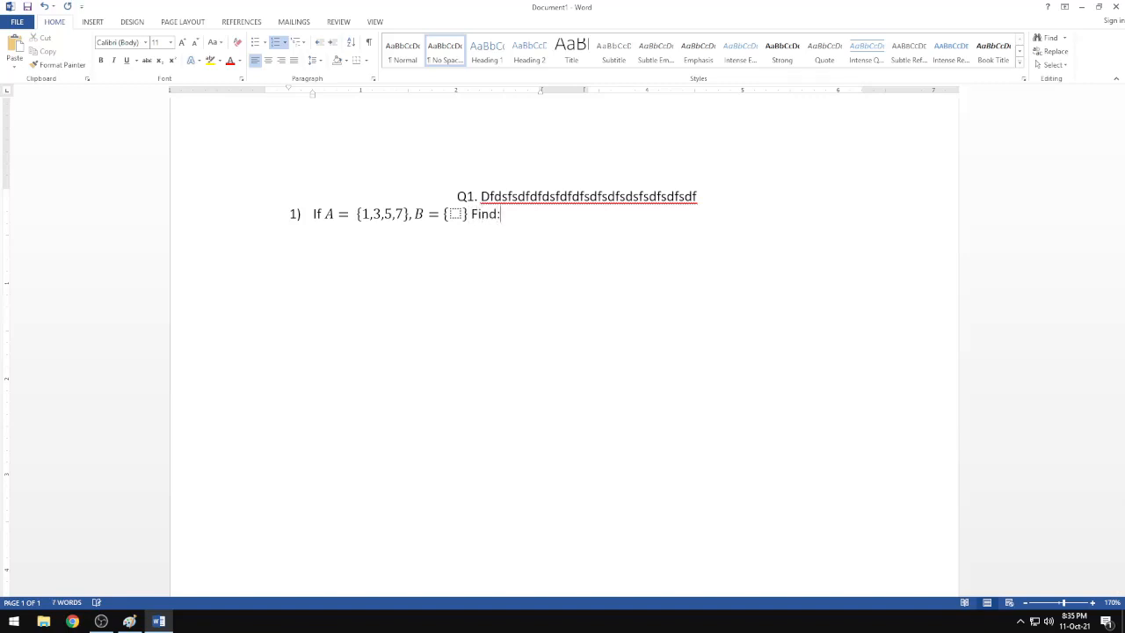
pyautogui.hotkey('alt', 'Tab')
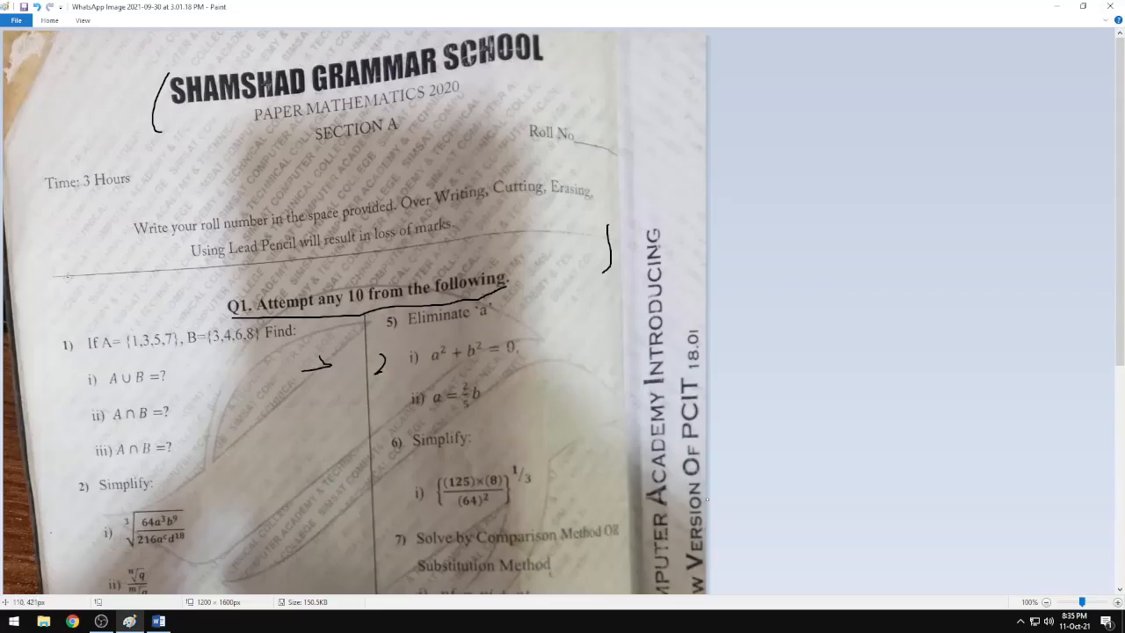
pyautogui.hotkey('alt', 'Tab')
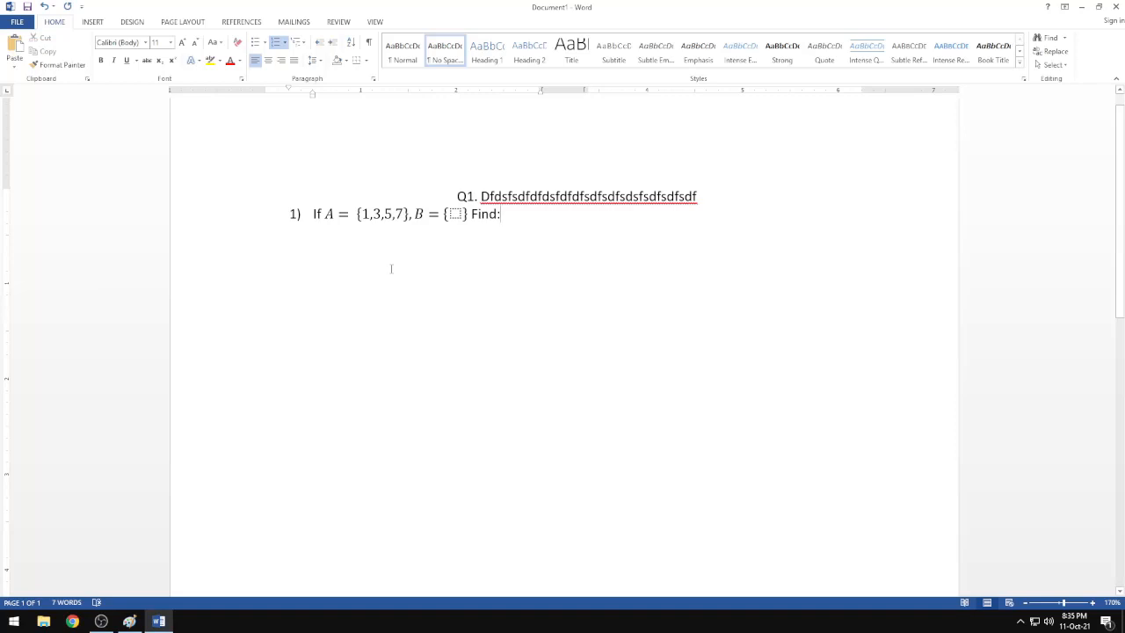
# Start a second list item 2) below the first question
pyautogui.press('Return')
pyautogui.click(129, 621)
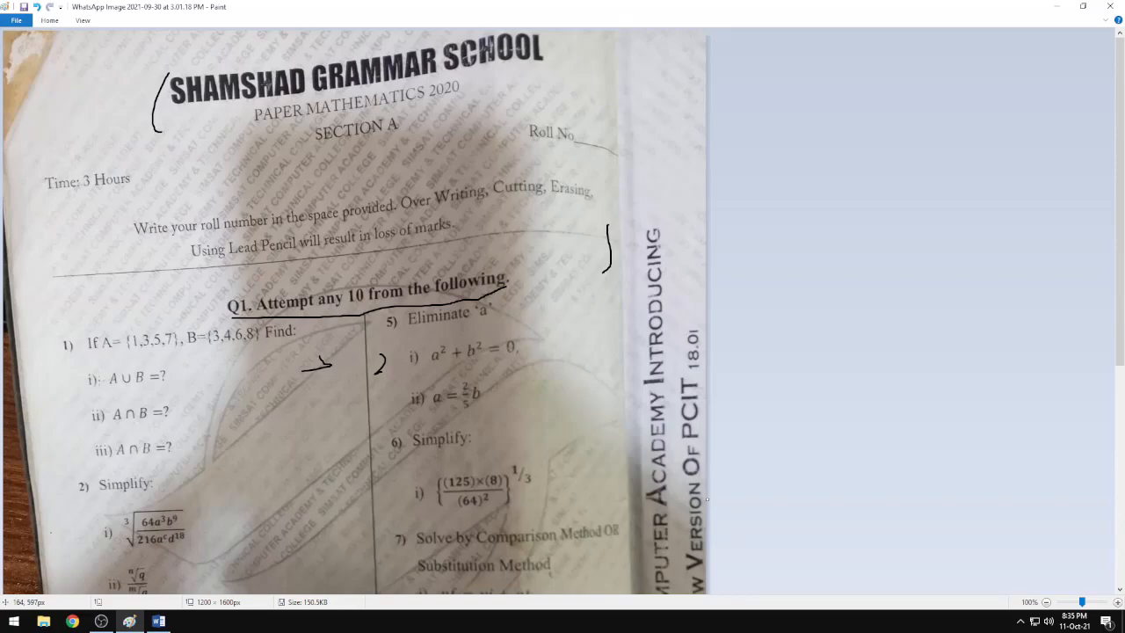
pyautogui.click(158, 621)
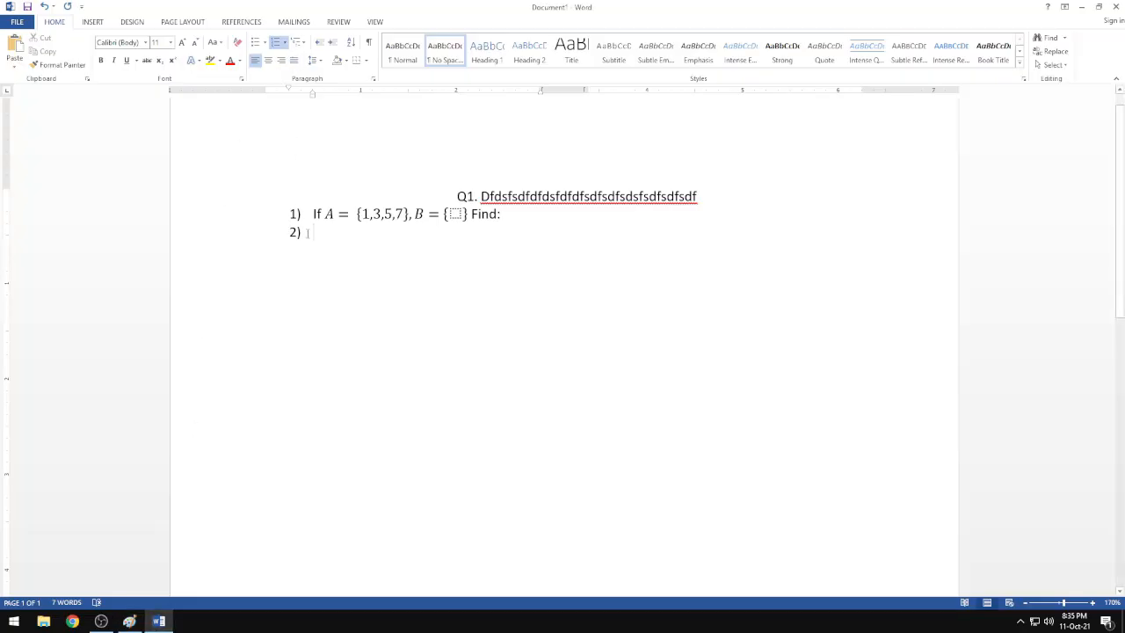
# Indent the new item and number it with lowercase roman numerals formatted as 'i)'
pyautogui.click(332, 42)
pyautogui.click(285, 42)
pyautogui.click(327, 359)
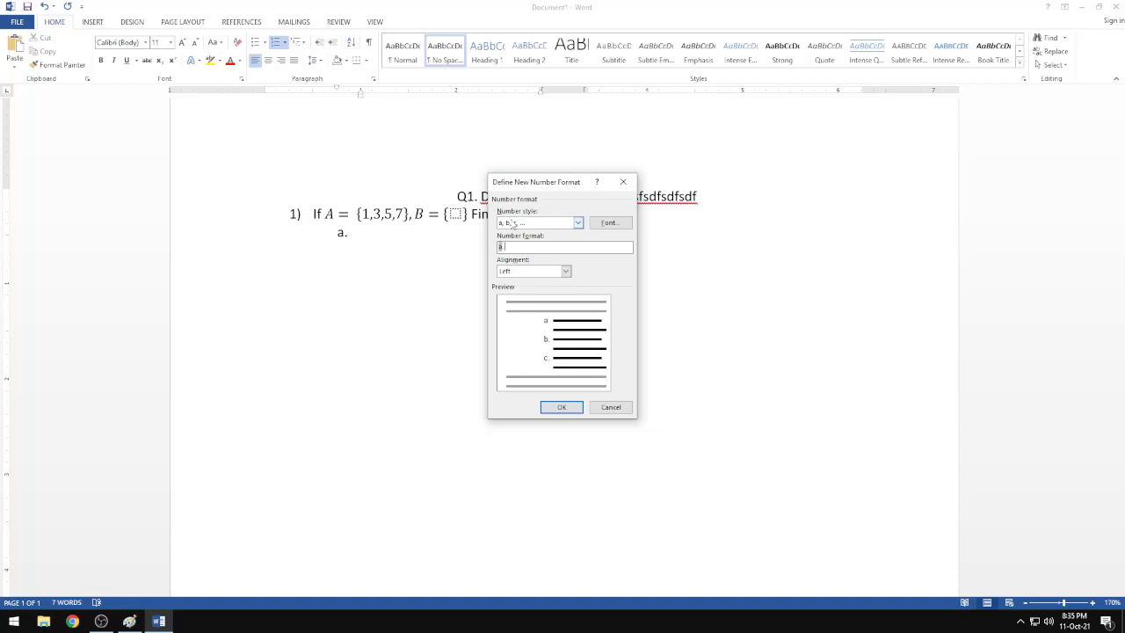
pyautogui.click(514, 224)
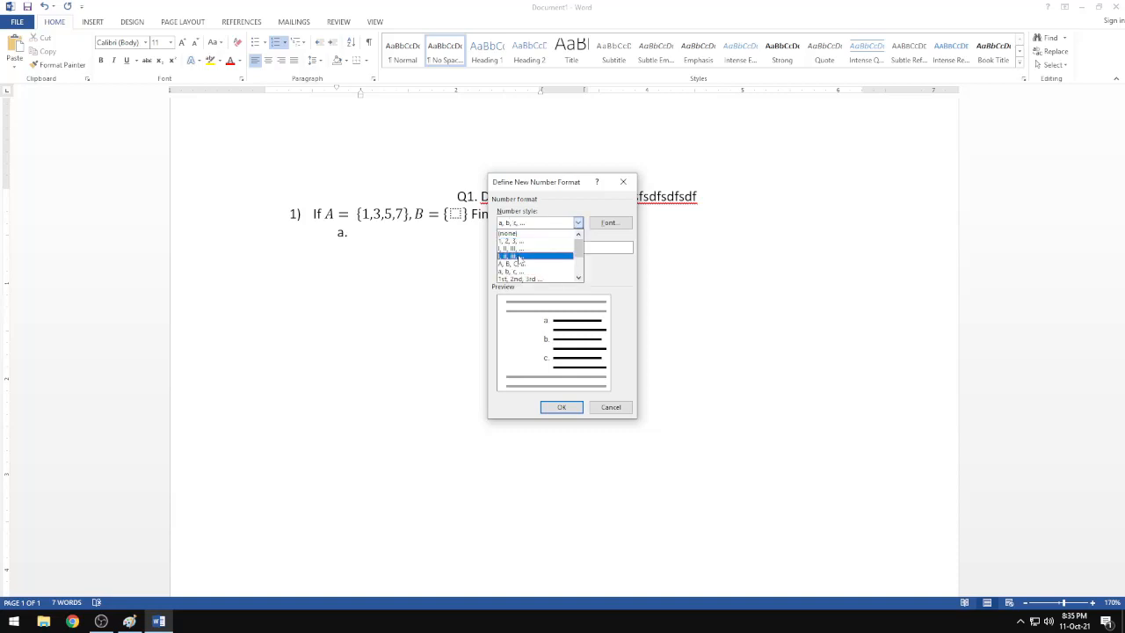
pyautogui.click(513, 245)
pyautogui.click(510, 247)
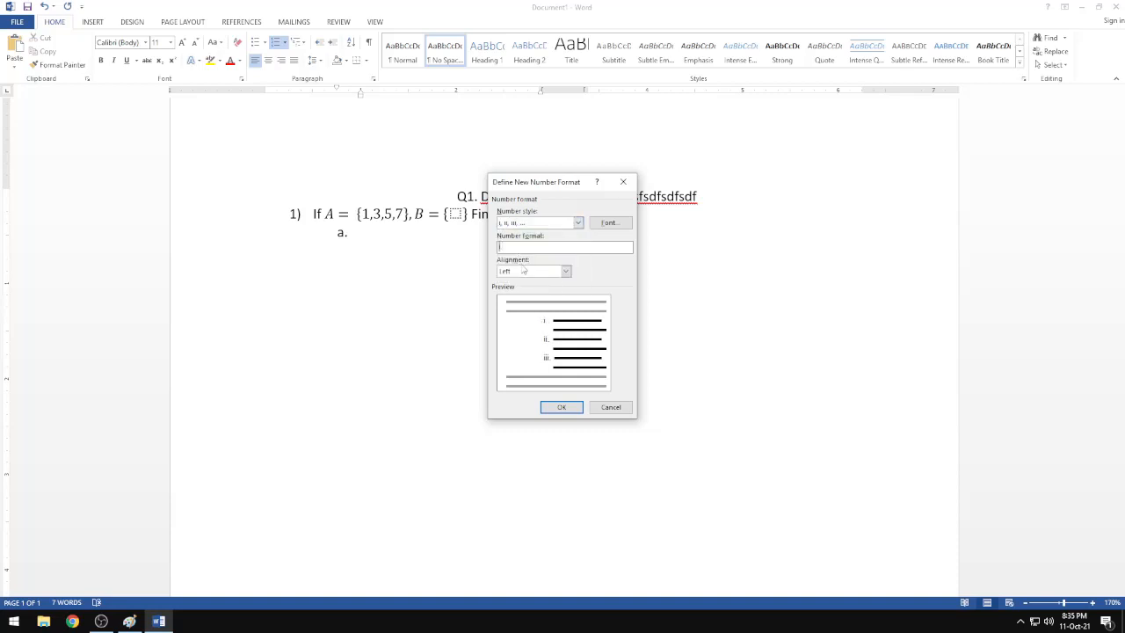
pyautogui.press('BackSpace')
pyautogui.write('0')
pyautogui.press('BackSpace')
pyautogui.write(')')
pyautogui.click(562, 407)
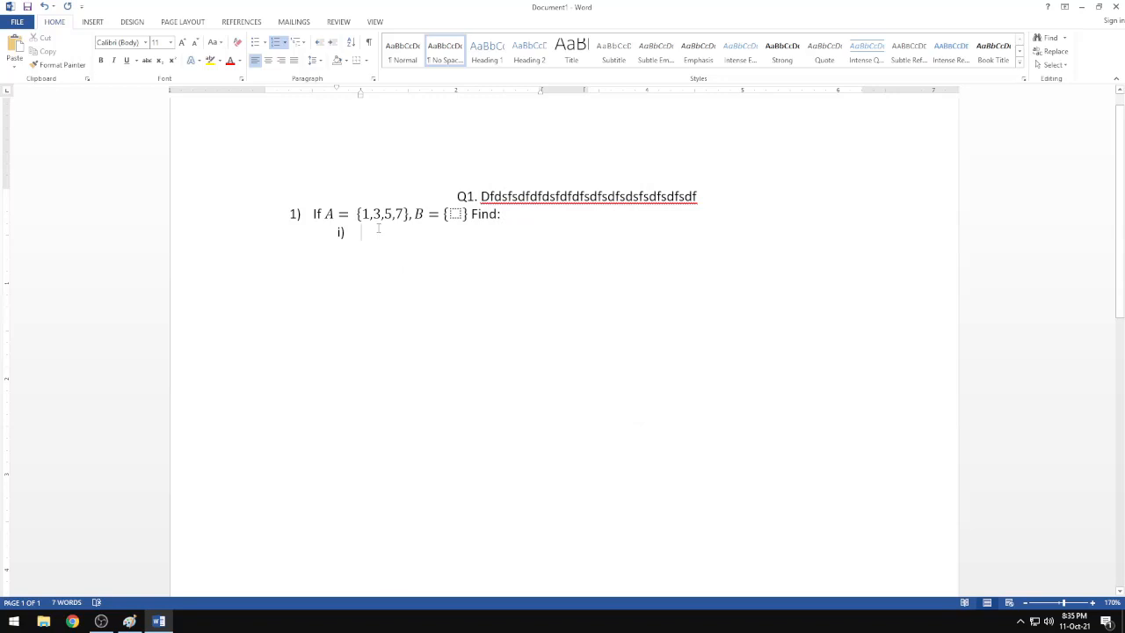
pyautogui.click(129, 621)
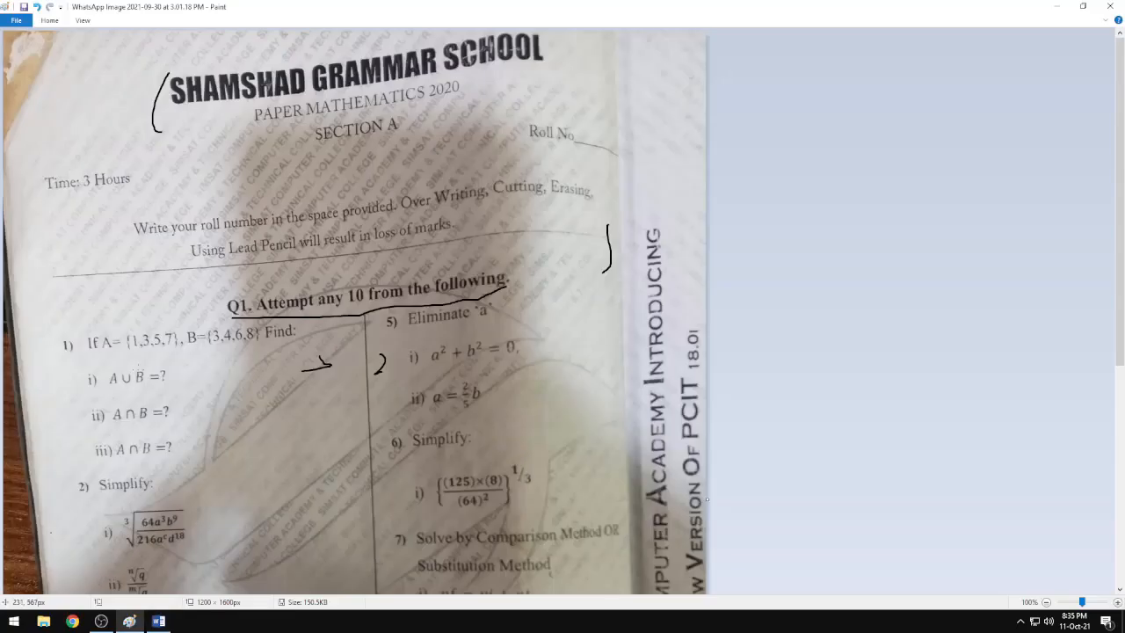
# Give question 1 and its i) line 1.5 line spacing, then check the exam photo
pyautogui.click(158, 621)
pyautogui.click(369, 214)
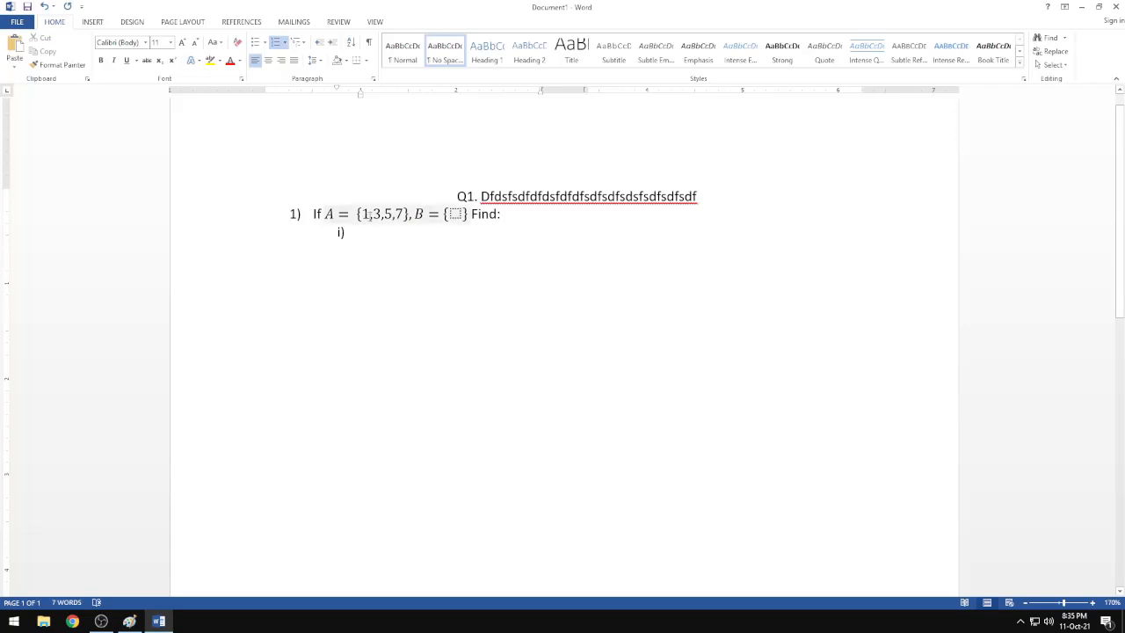
pyautogui.moveTo(369, 214)
pyautogui.mouseDown()
pyautogui.moveTo(405, 215)
pyautogui.moveTo(362, 232)
pyautogui.mouseUp()
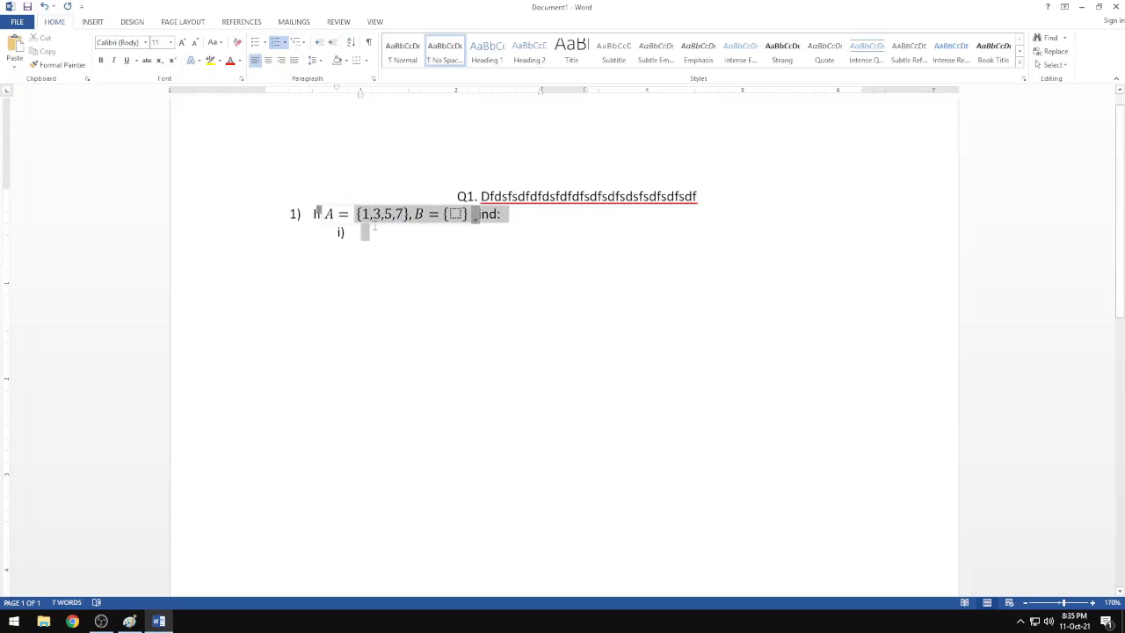
pyautogui.click(314, 62)
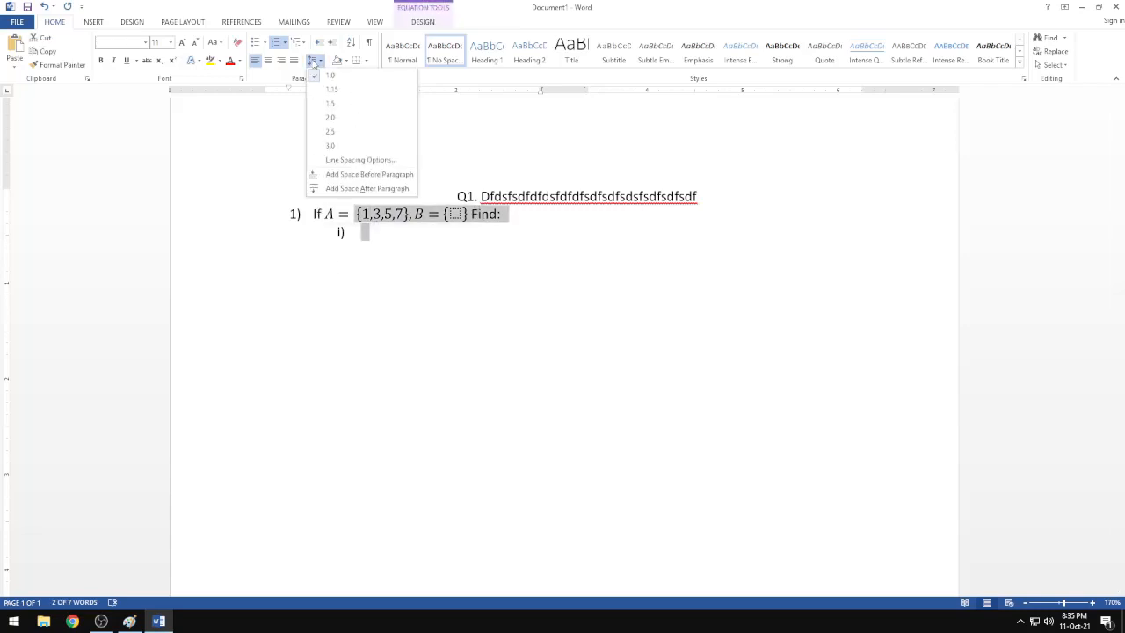
pyautogui.click(346, 104)
pyautogui.click(368, 239)
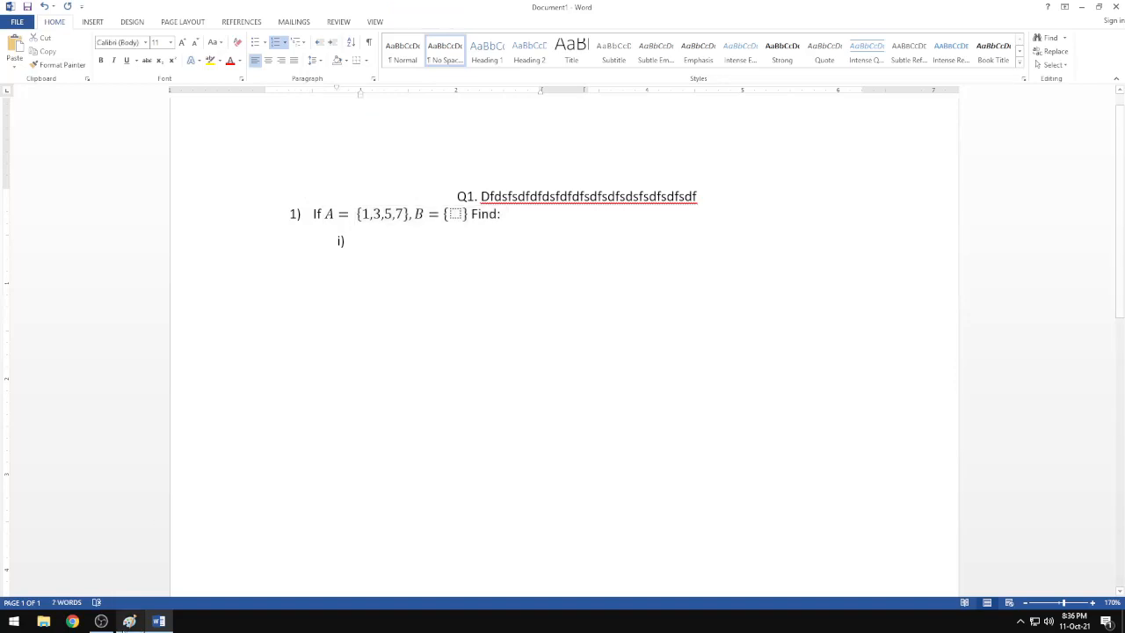
pyautogui.click(130, 620)
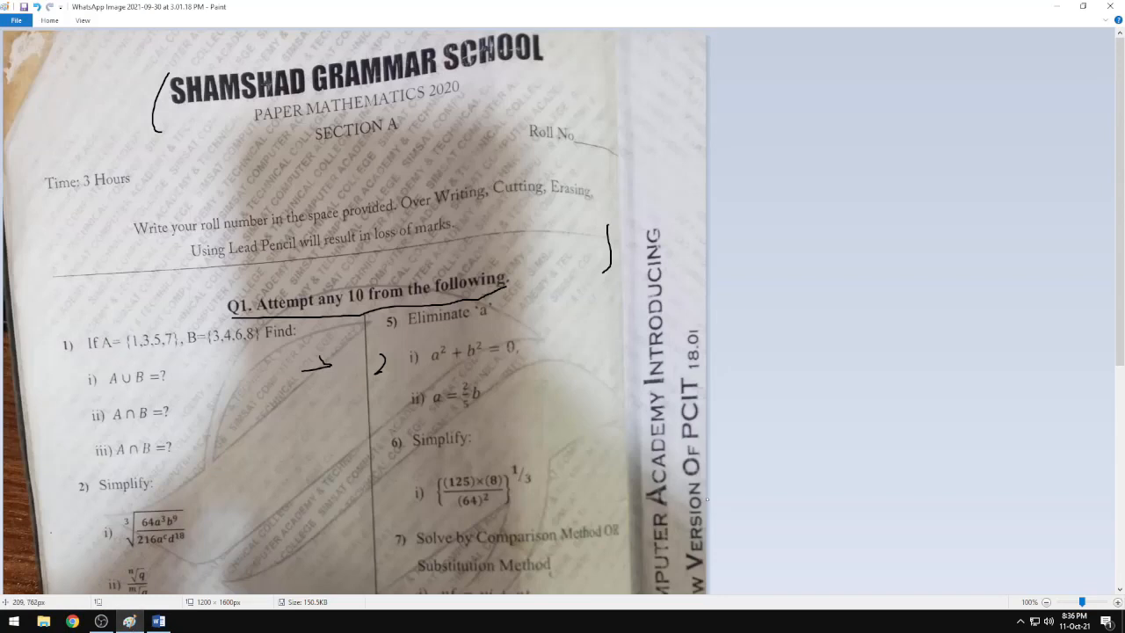
# Write sub-item i) as the equation A ∪ B =?
pyautogui.click(159, 621)
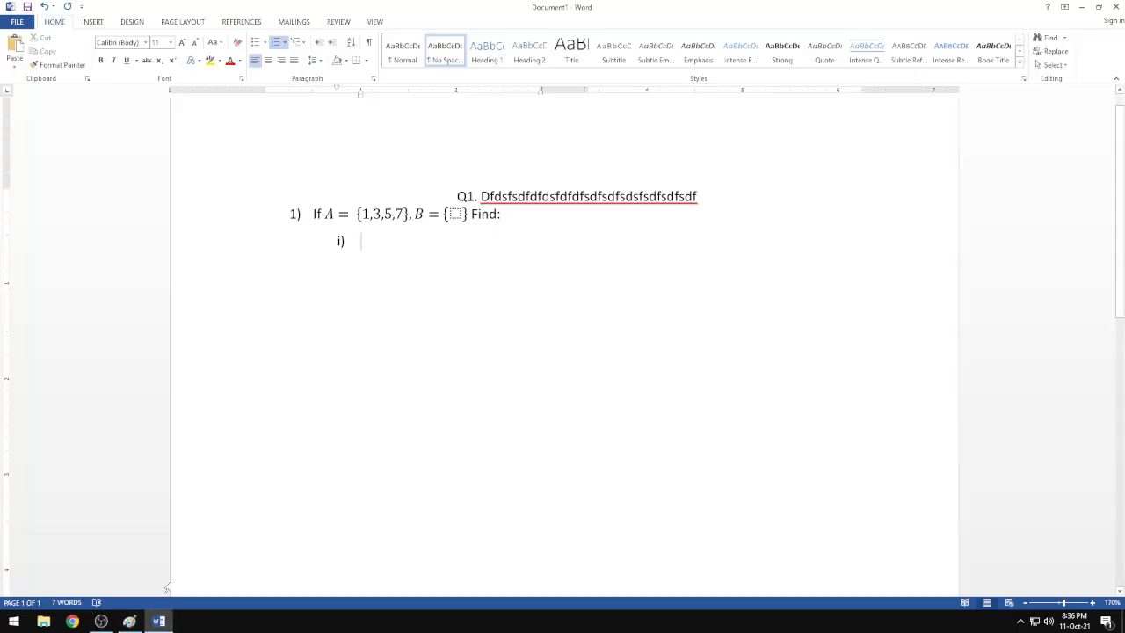
pyautogui.click(95, 24)
pyautogui.click(831, 46)
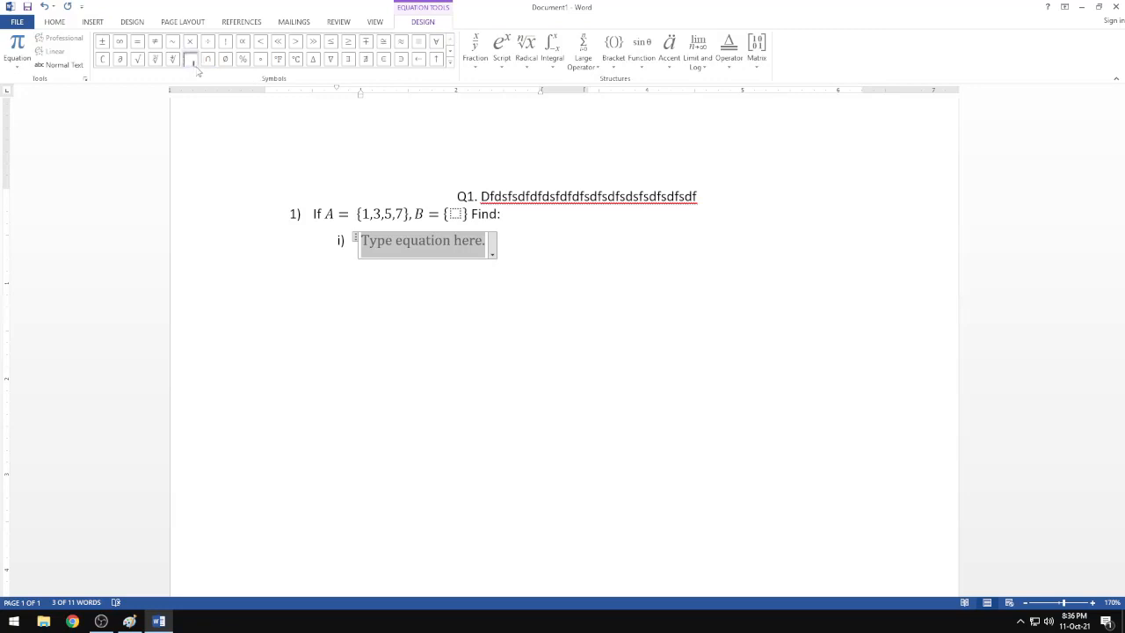
pyautogui.write('A')
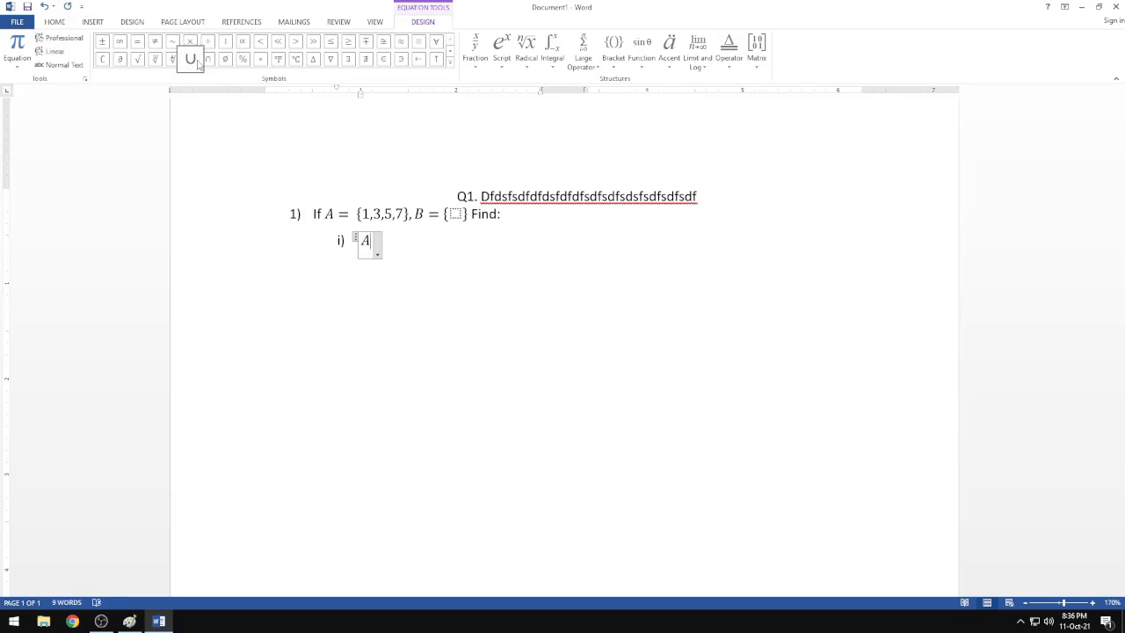
pyautogui.click(199, 63)
pyautogui.write('B ')
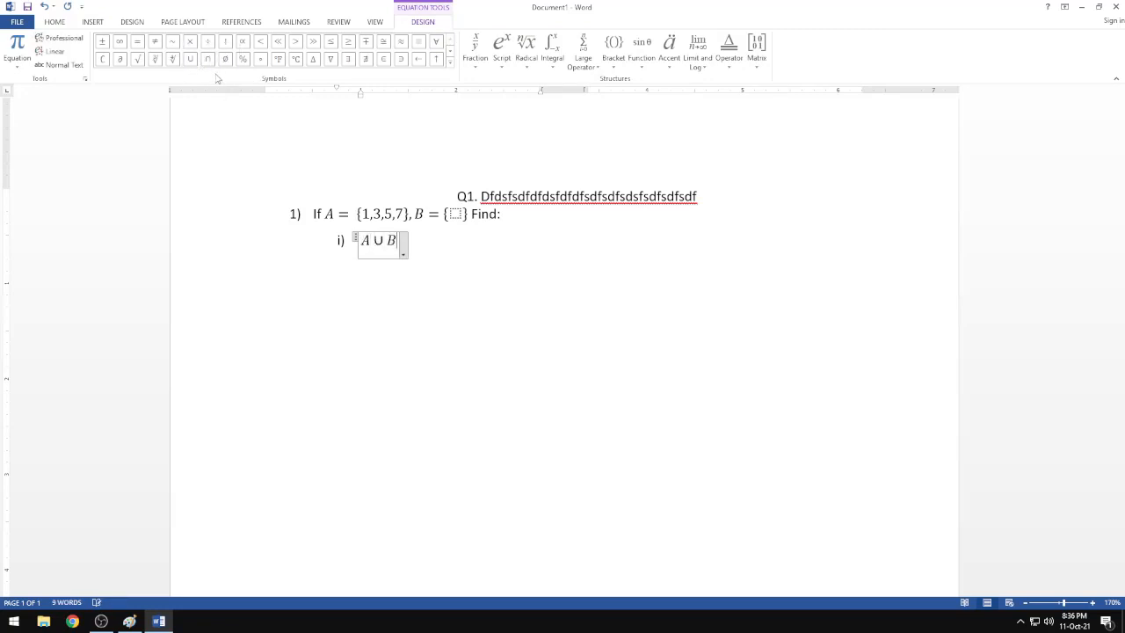
pyautogui.write('=?')
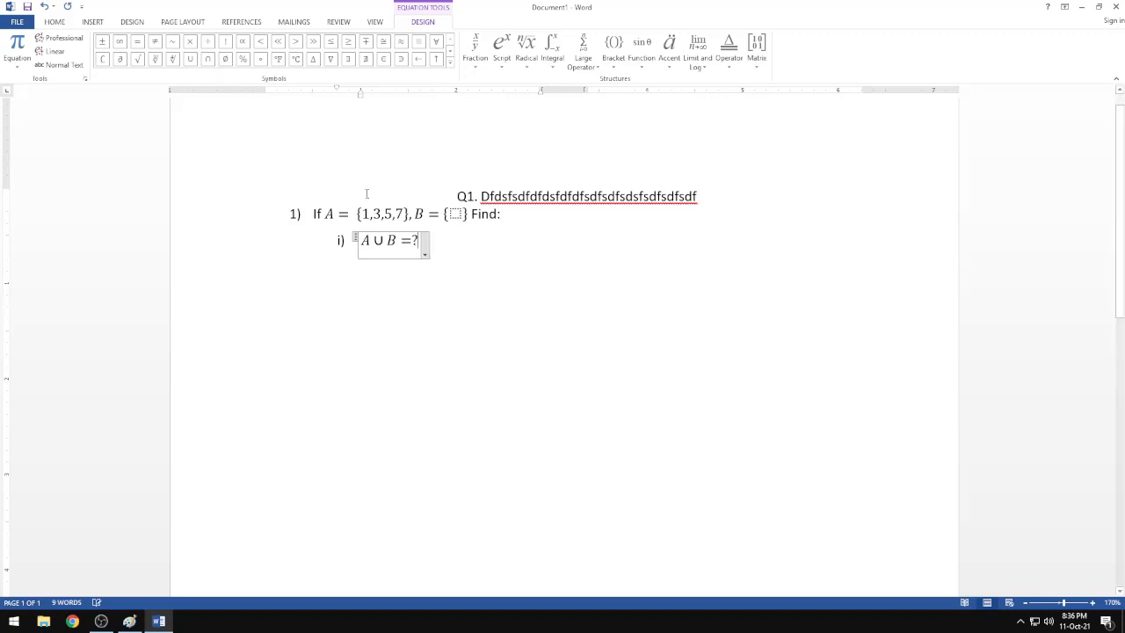
pyautogui.click(447, 242)
# Write sub-item ii) as the equation A ∩ B =? and start sub-item iii)
pyautogui.press('Return')
pyautogui.hotkey('alt', '=')
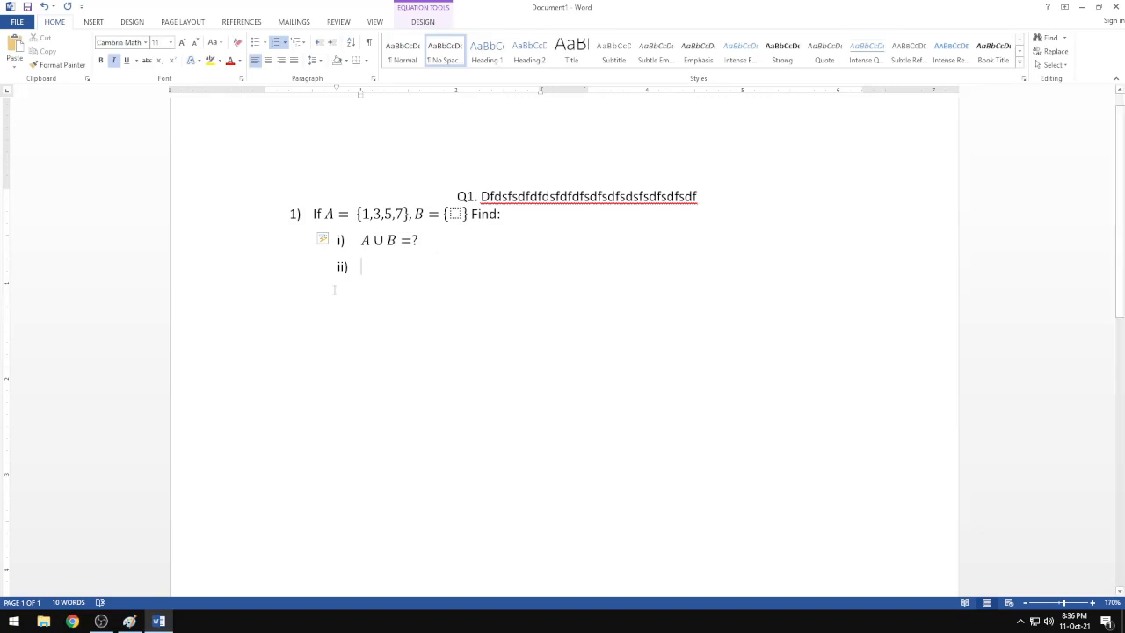
pyautogui.click(94, 23)
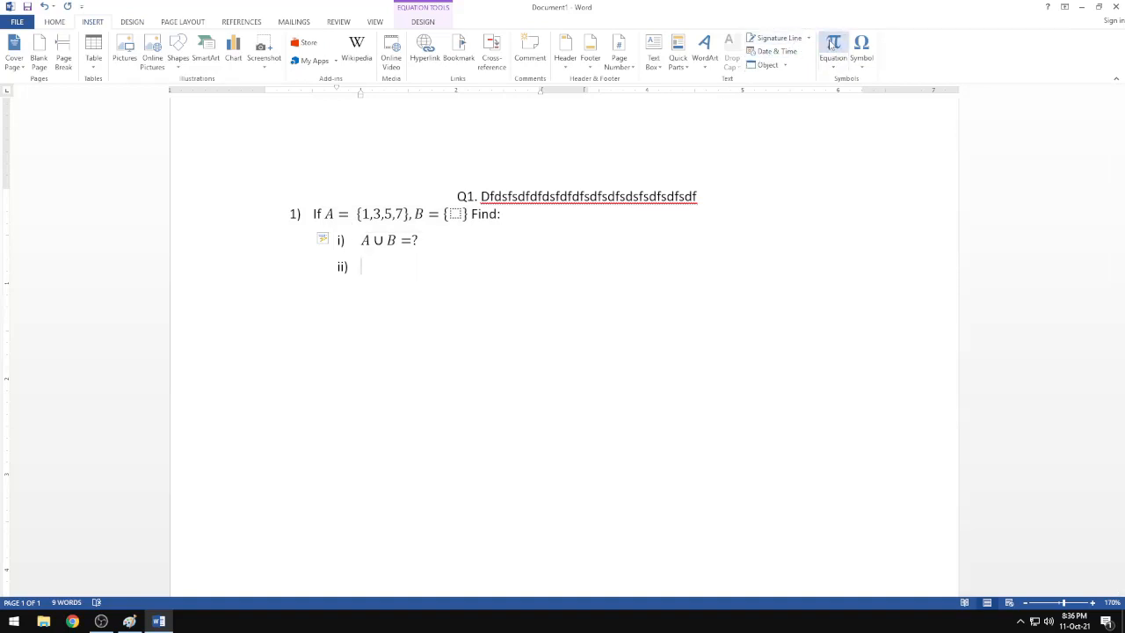
pyautogui.click(424, 23)
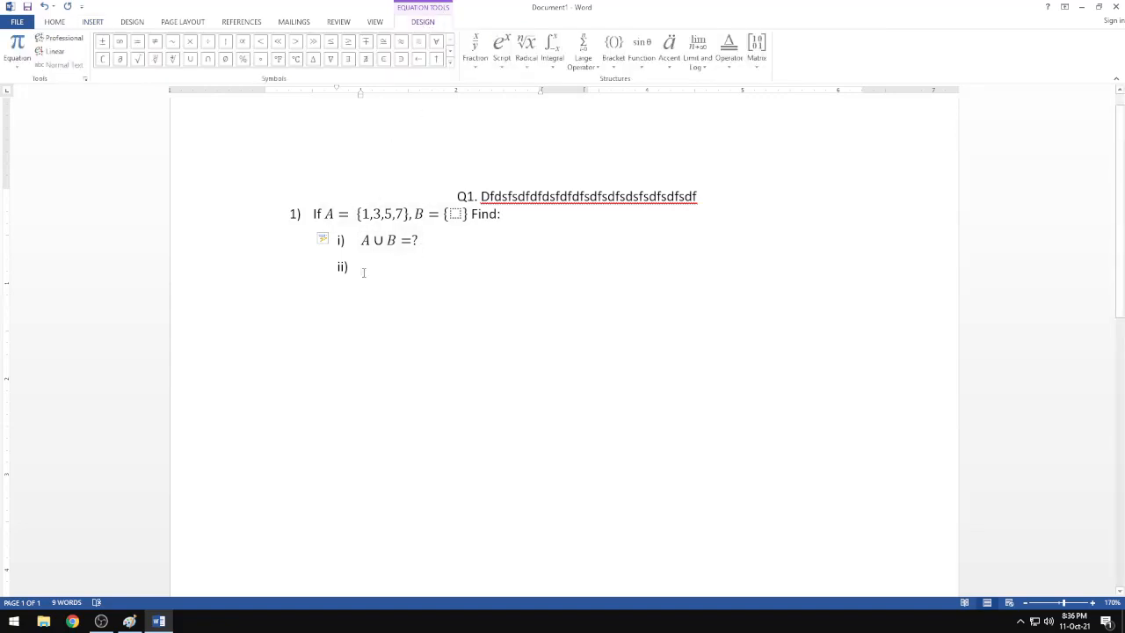
pyautogui.write('A')
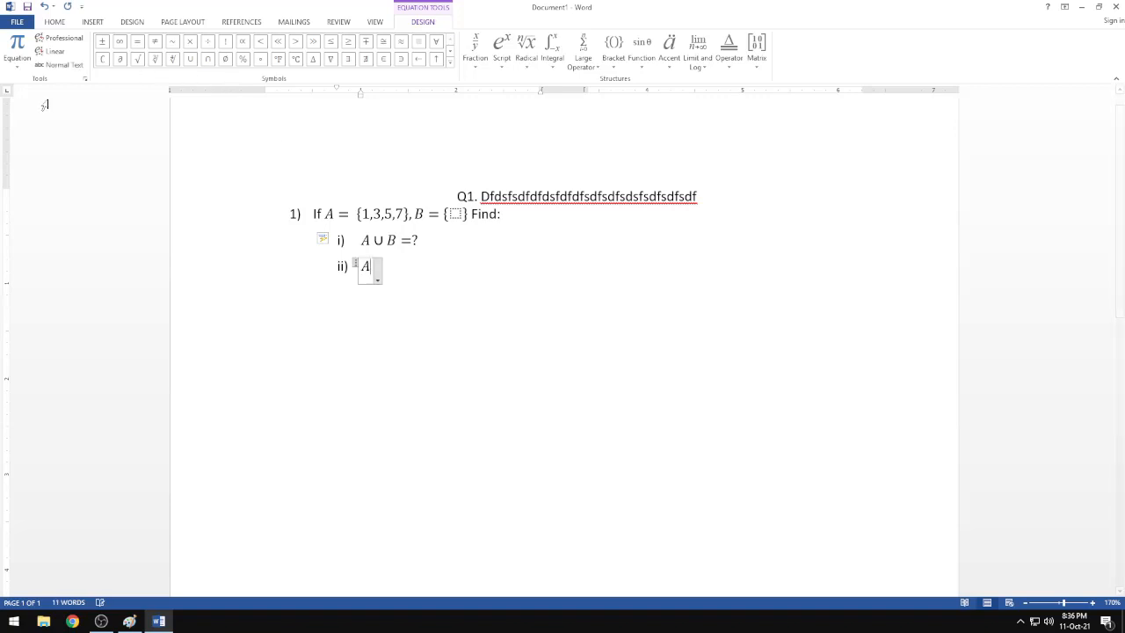
pyautogui.click(207, 59)
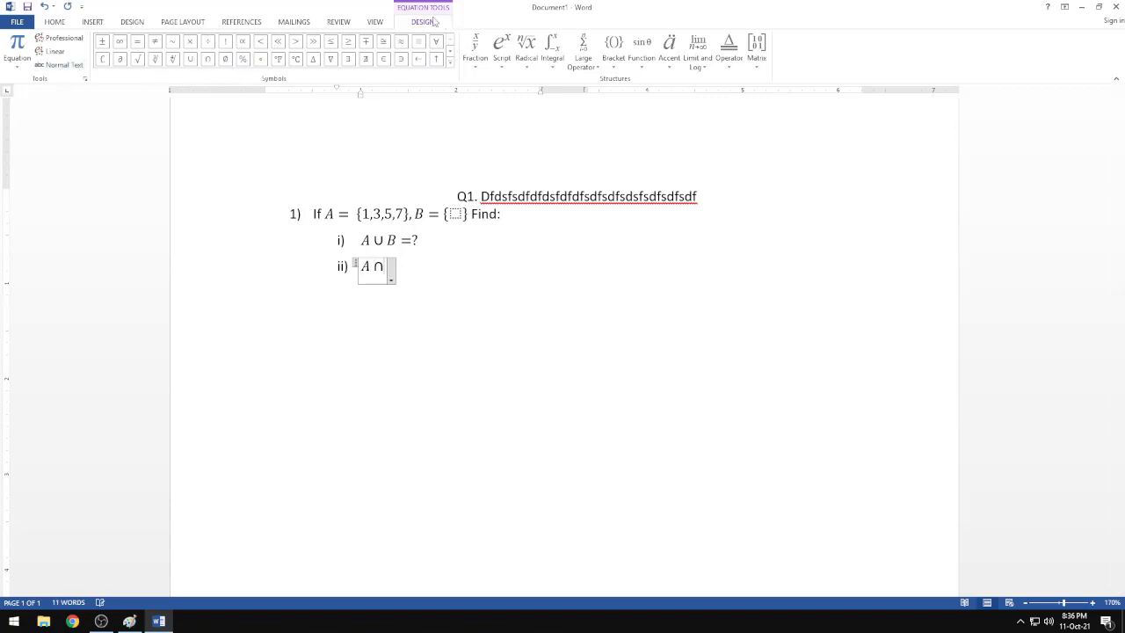
pyautogui.write('B =?')
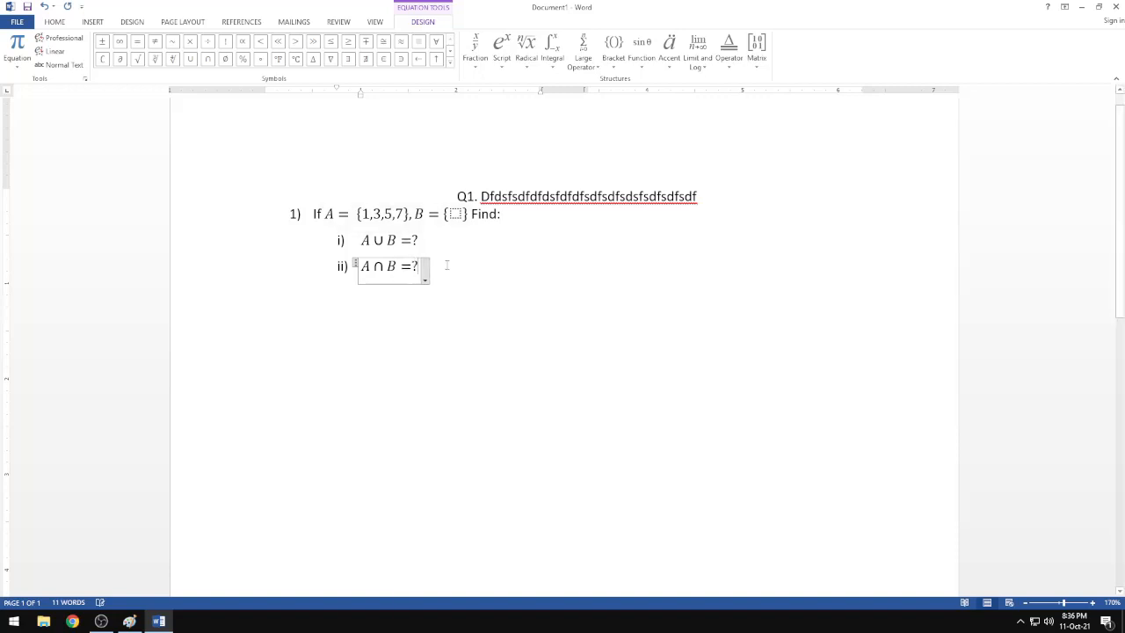
pyautogui.click(446, 265)
pyautogui.press('Return')
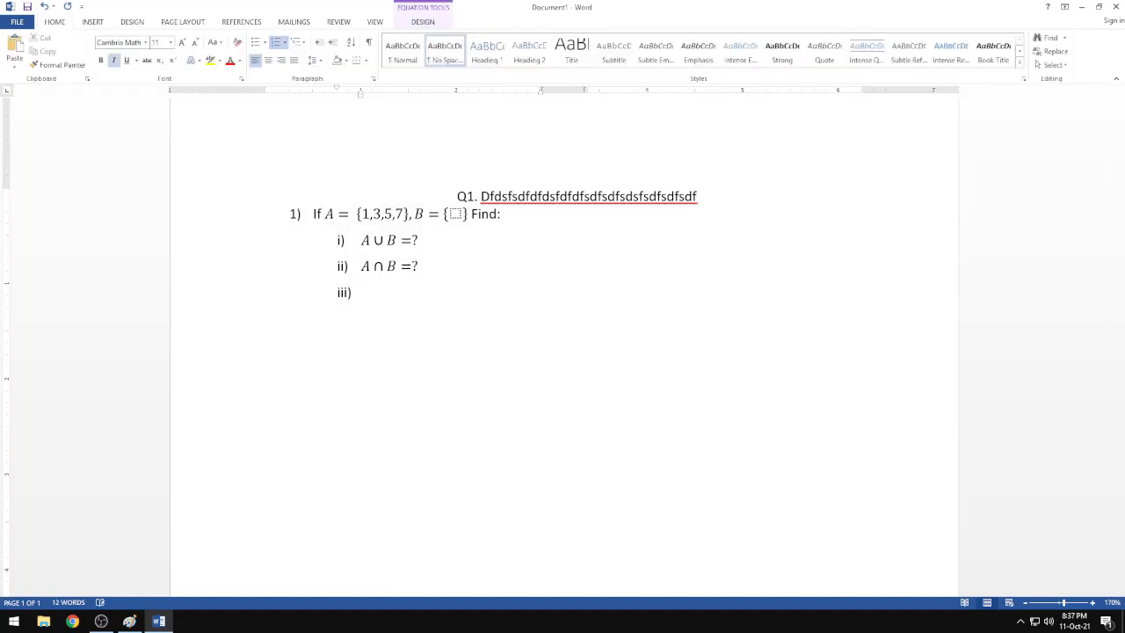
pyautogui.click(128, 621)
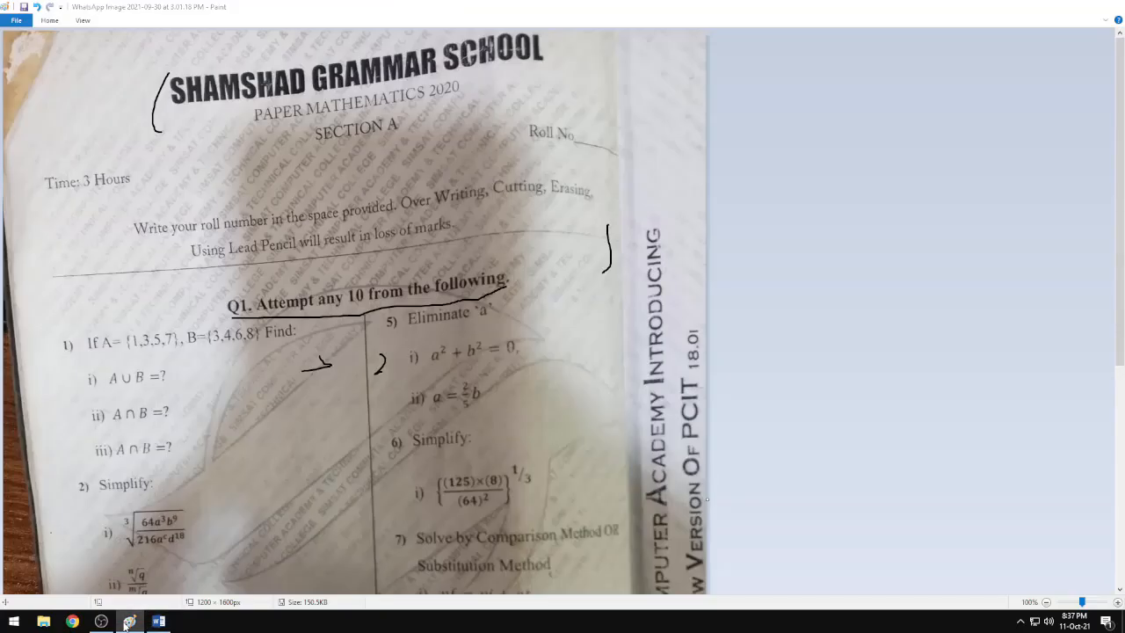
# Fill sub-item iii) with a placeholder equation 'dddddd'
pyautogui.click(128, 621)
pyautogui.hotkey('alt', '=')
pyautogui.write('dddddd')
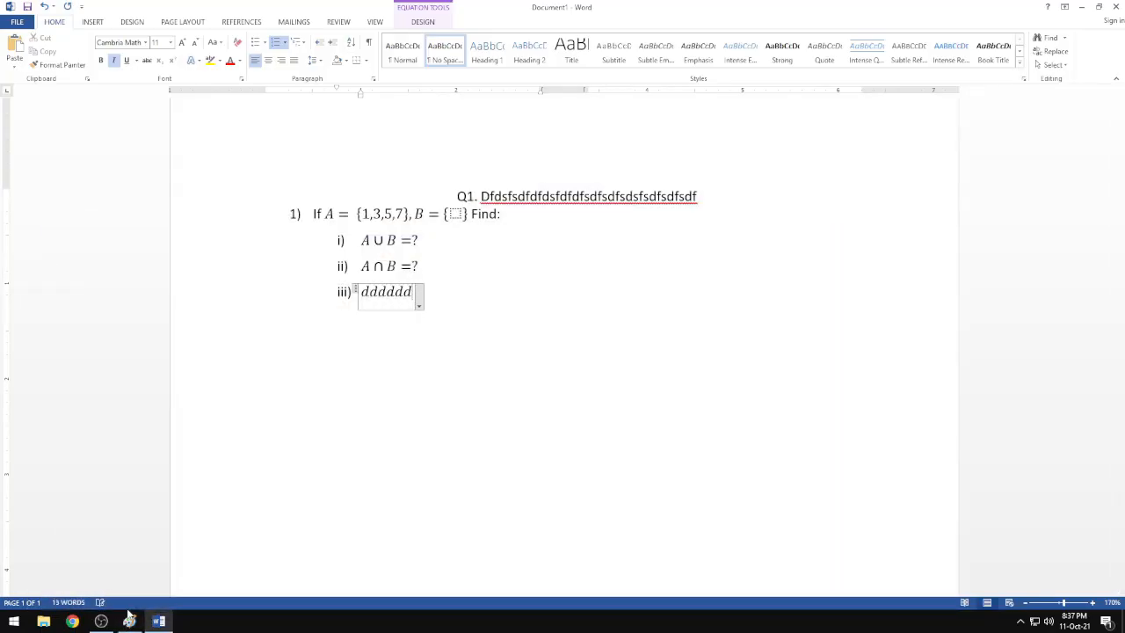
pyautogui.press('Right')
# Add question 2) reading 'gfgfdgfdg' with an indented sub-item i) beneath it
pyautogui.press('Return')
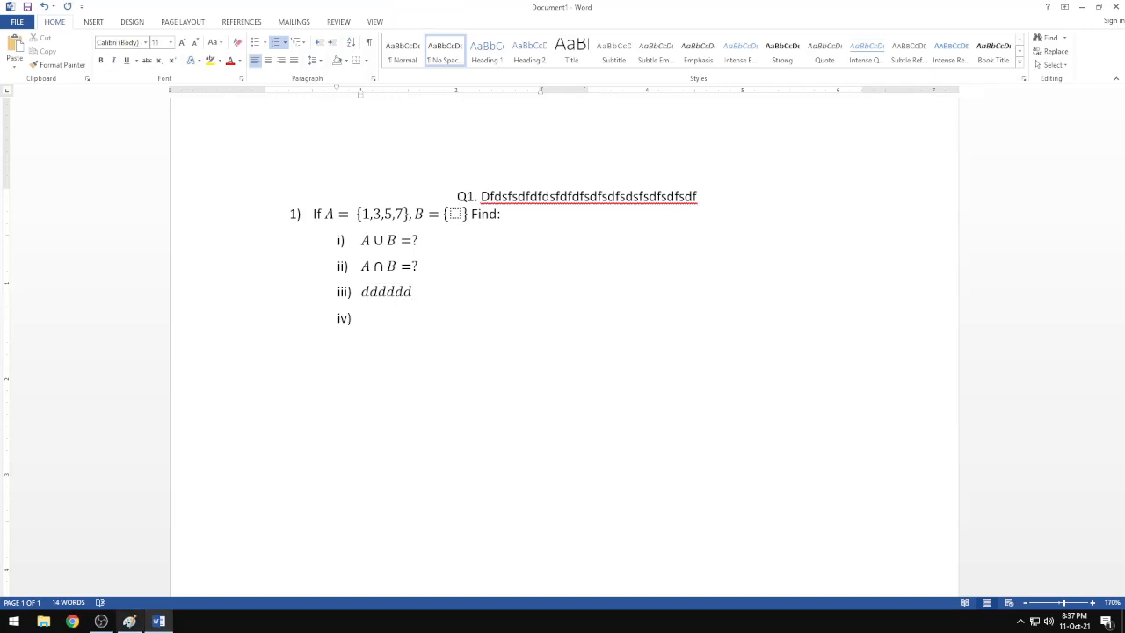
pyautogui.click(318, 42)
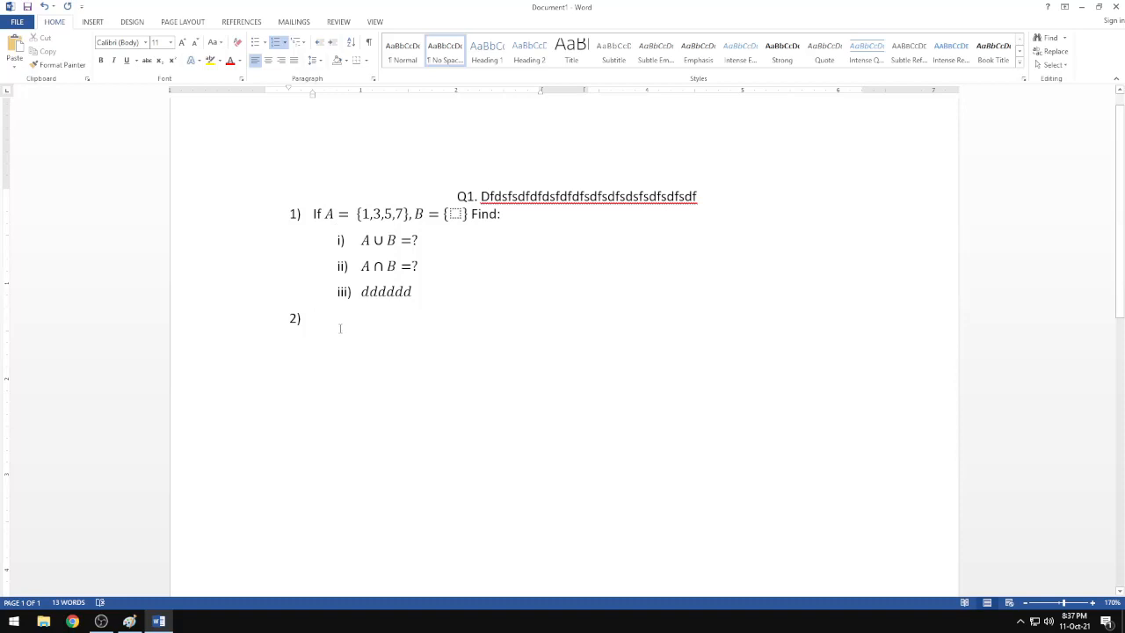
pyautogui.click(129, 621)
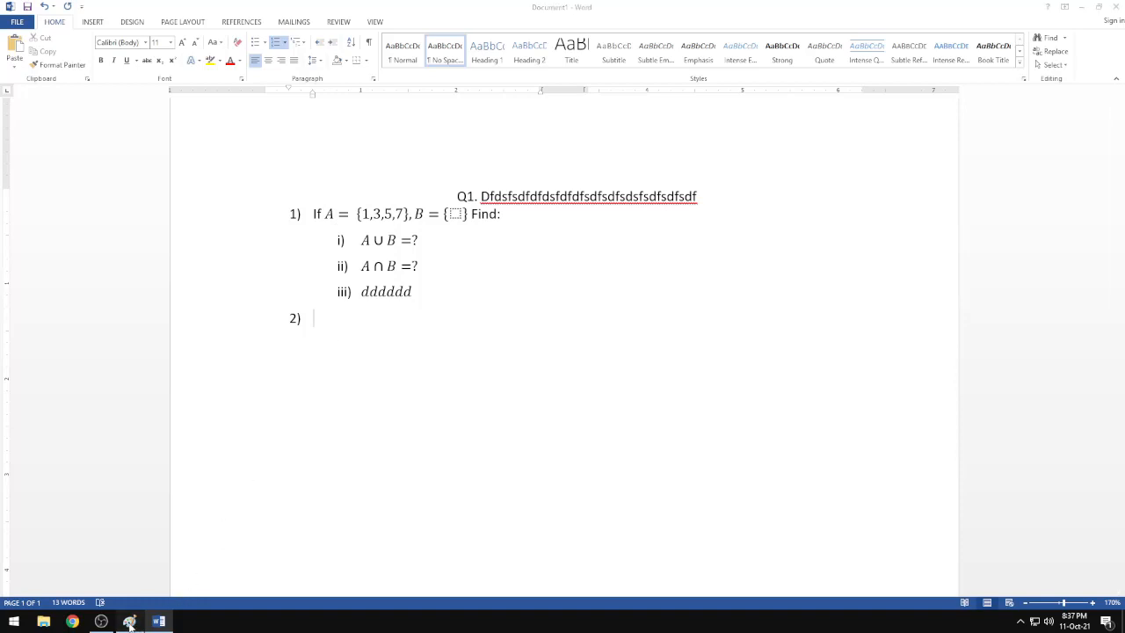
pyautogui.scroll(-5, 197, 552)
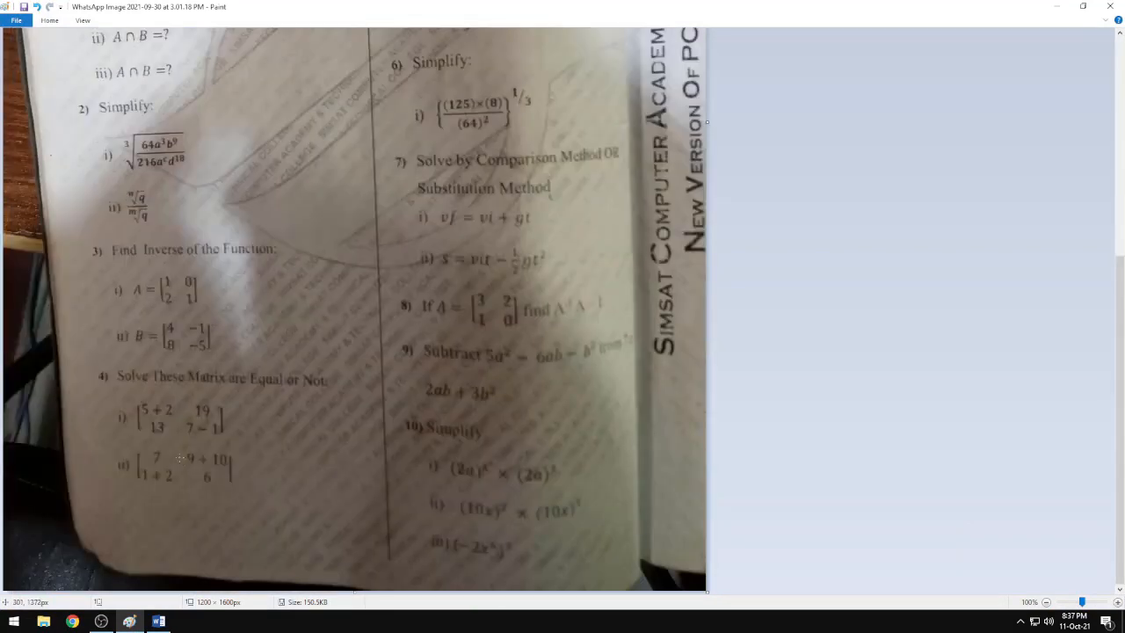
pyautogui.scroll(3, 197, 552)
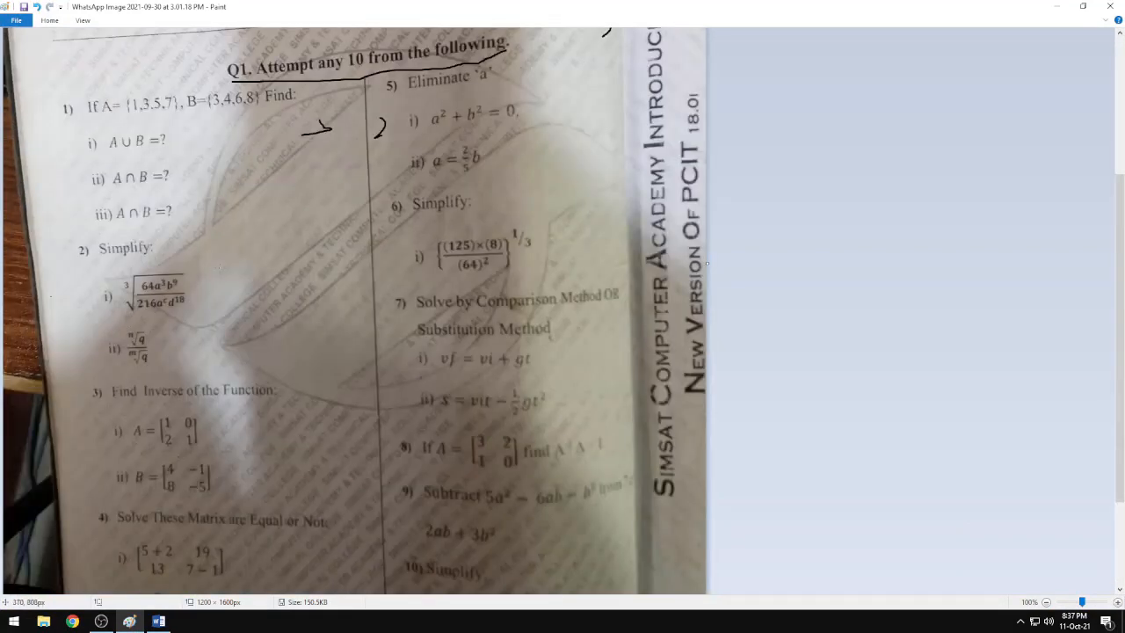
pyautogui.hotkey('alt', 'Tab')
pyautogui.write('gfgfdgfdg')
pyautogui.press('Return')
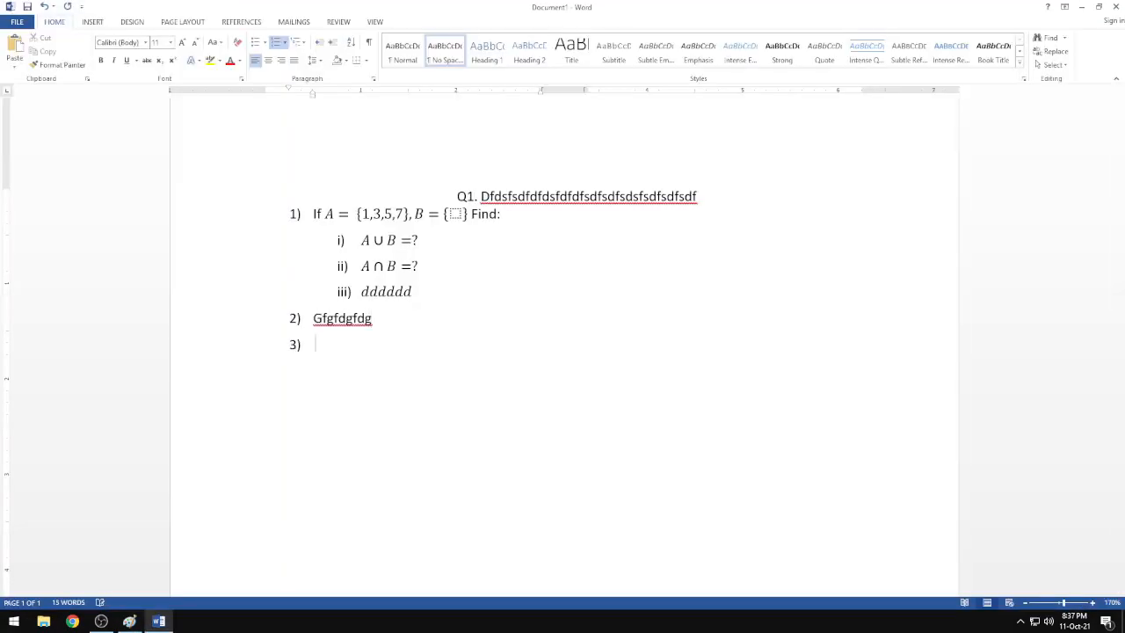
pyautogui.click(332, 43)
pyautogui.hotkey('alt', 'Tab')
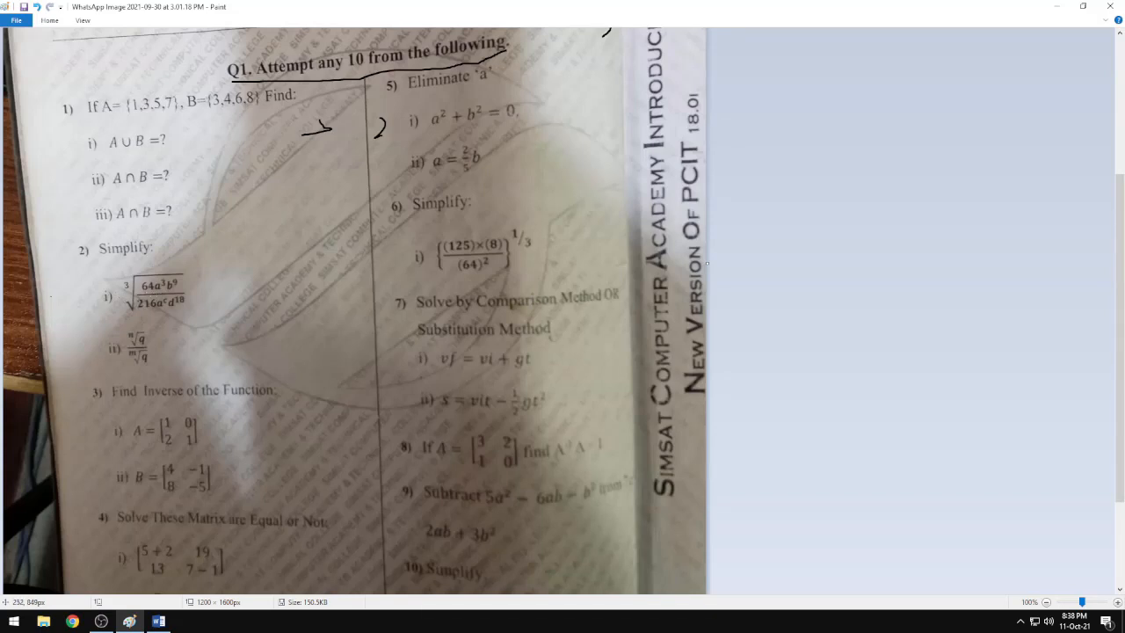
pyautogui.hotkey('alt', 'Tab')
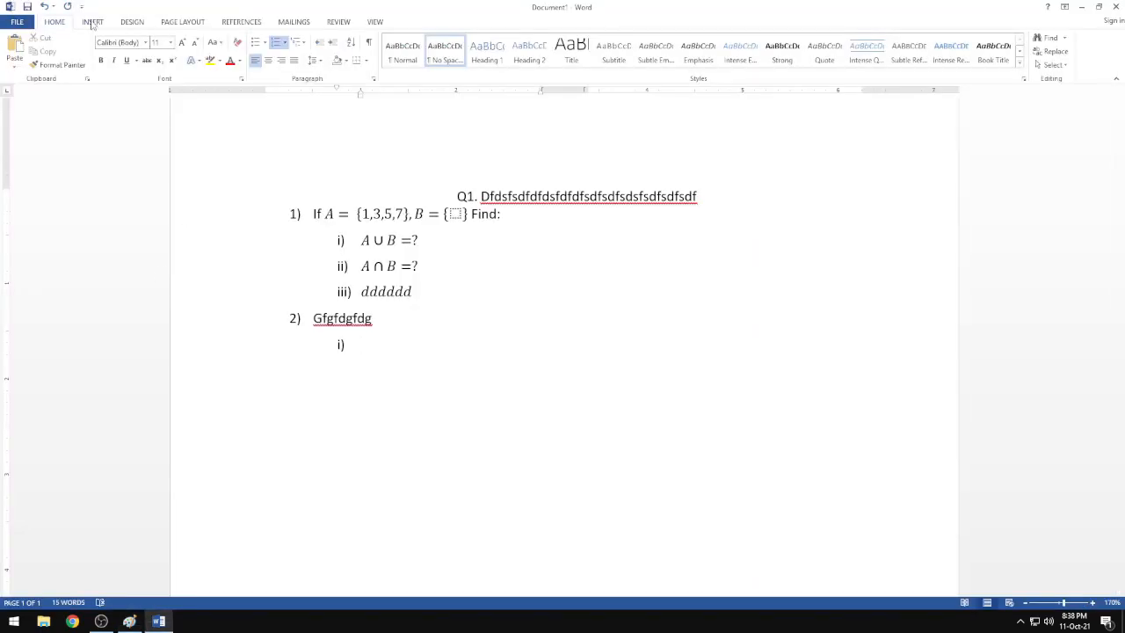
# Insert an equation at 2 i) holding a root over a stacked fraction, with root index 5
pyautogui.click(92, 21)
pyautogui.click(833, 48)
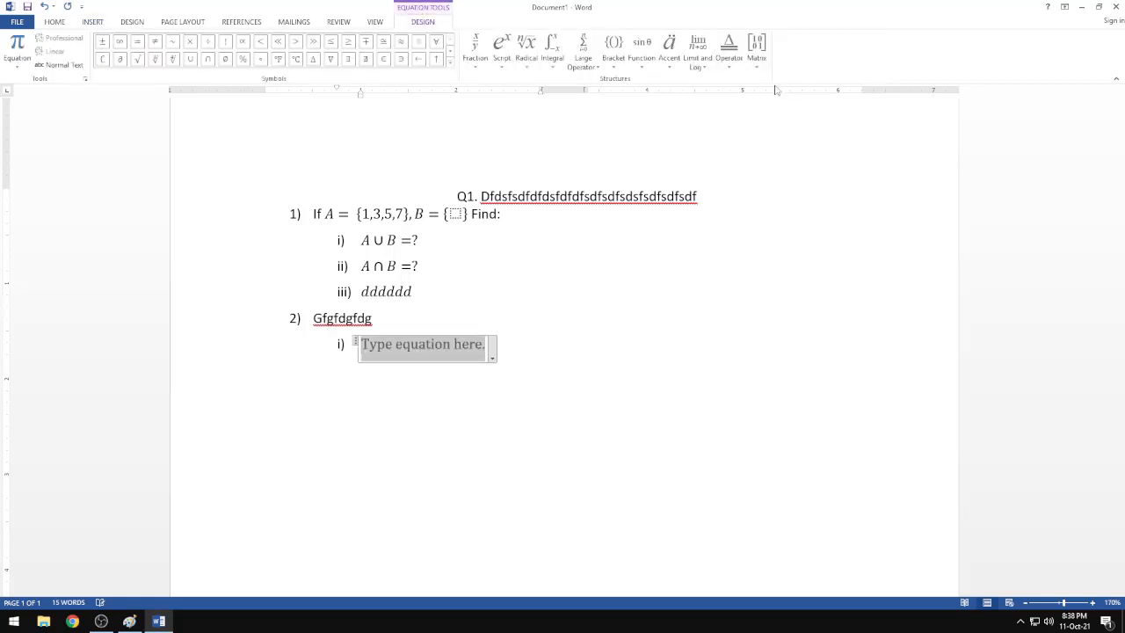
pyautogui.click(526, 48)
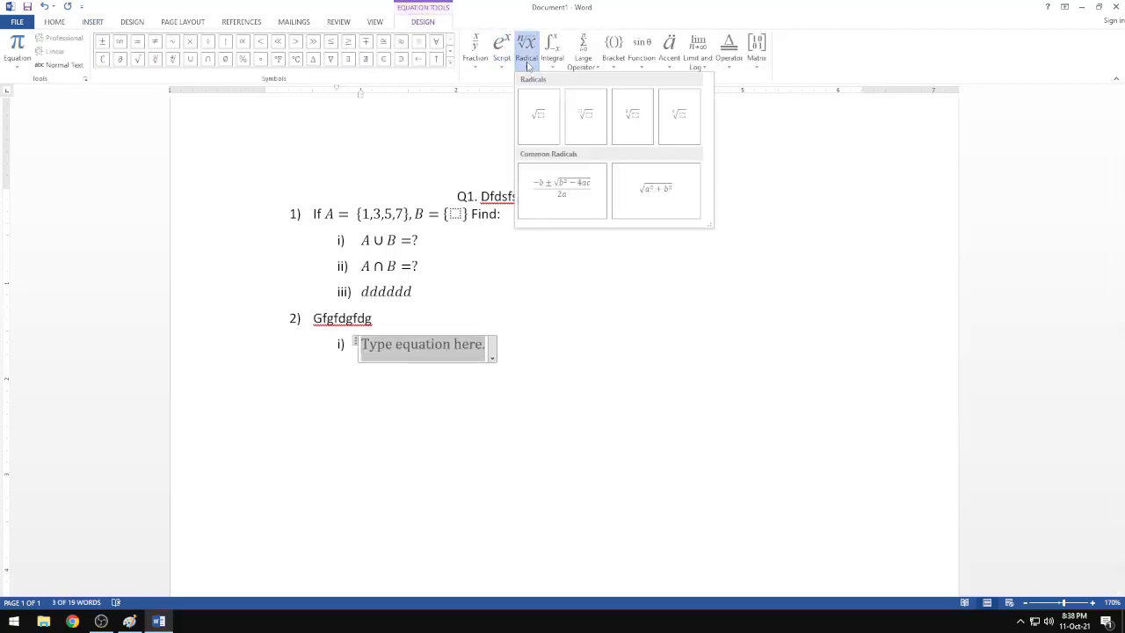
pyautogui.click(579, 109)
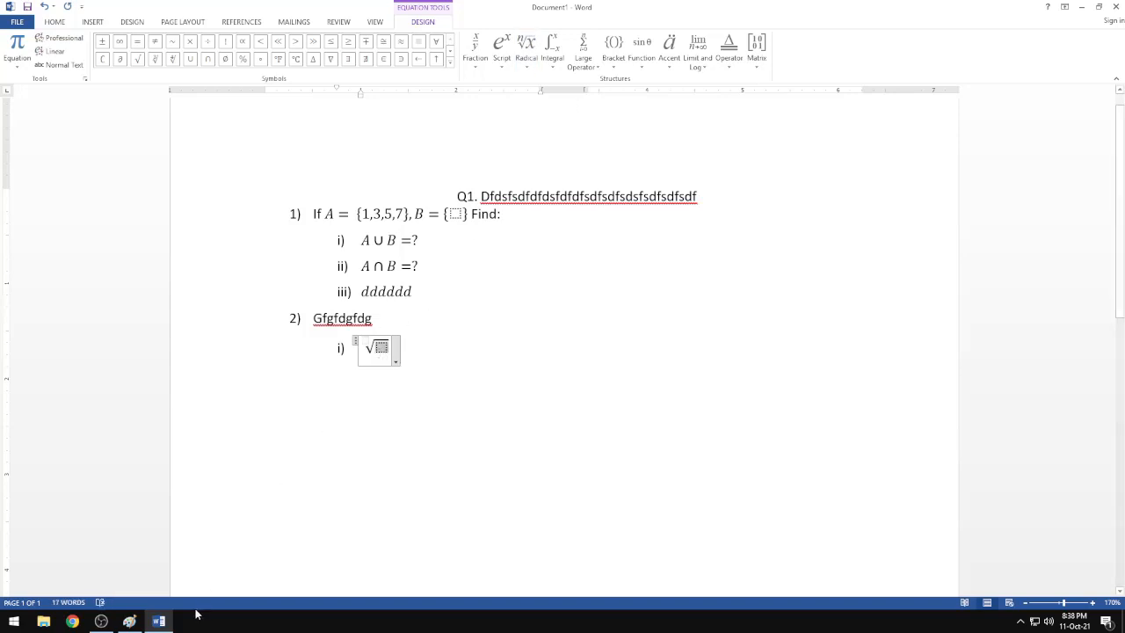
pyautogui.click(129, 621)
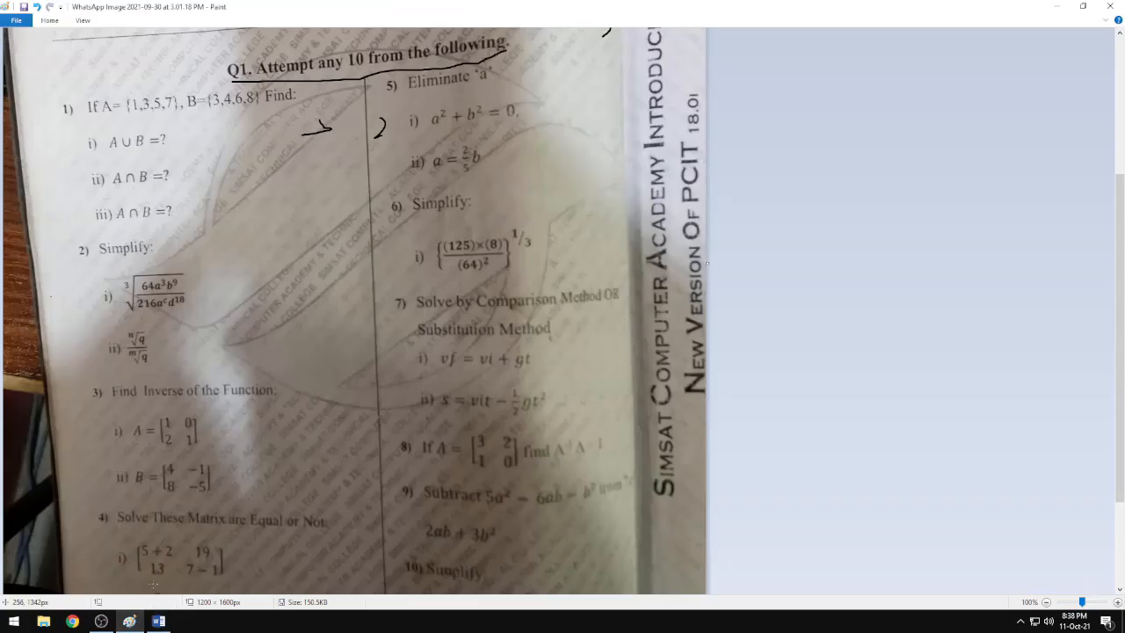
pyautogui.click(158, 621)
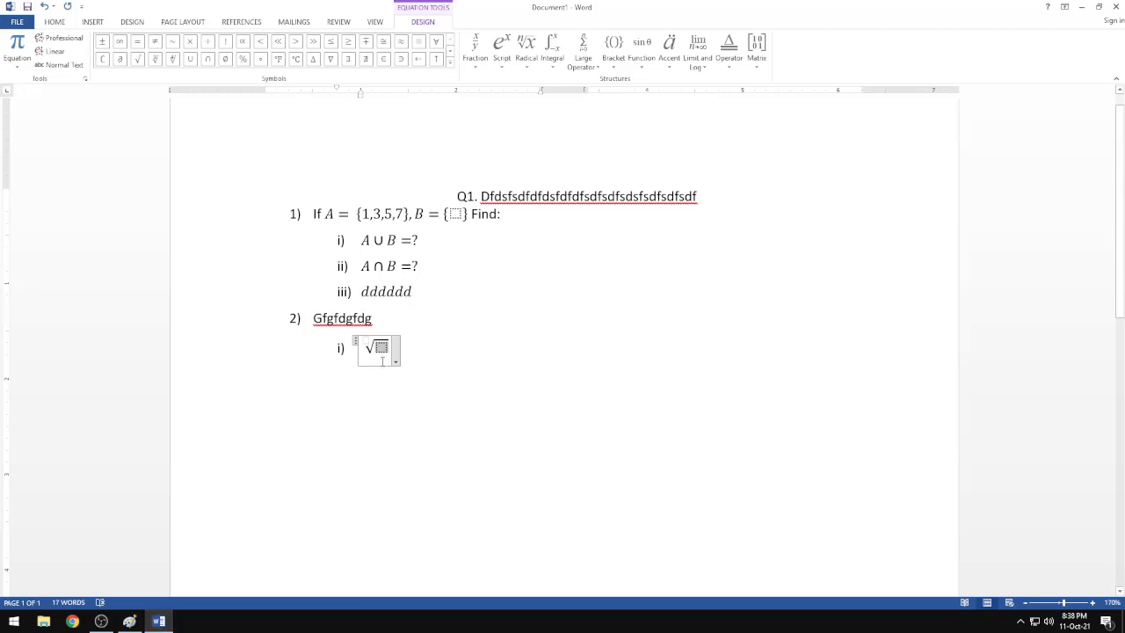
pyautogui.click(475, 48)
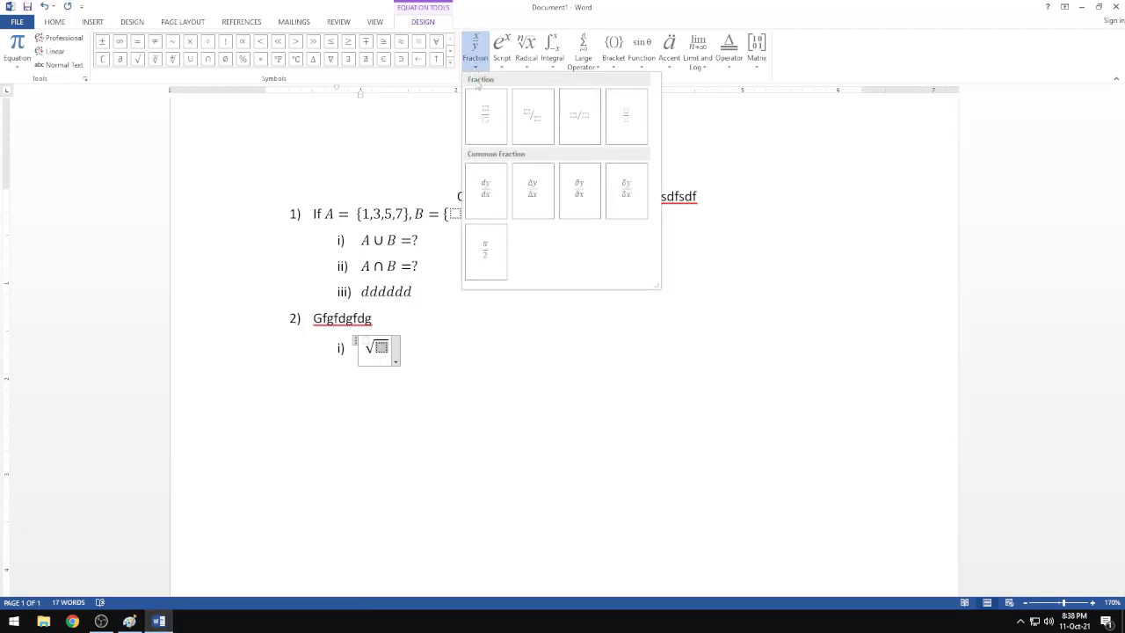
pyautogui.click(490, 126)
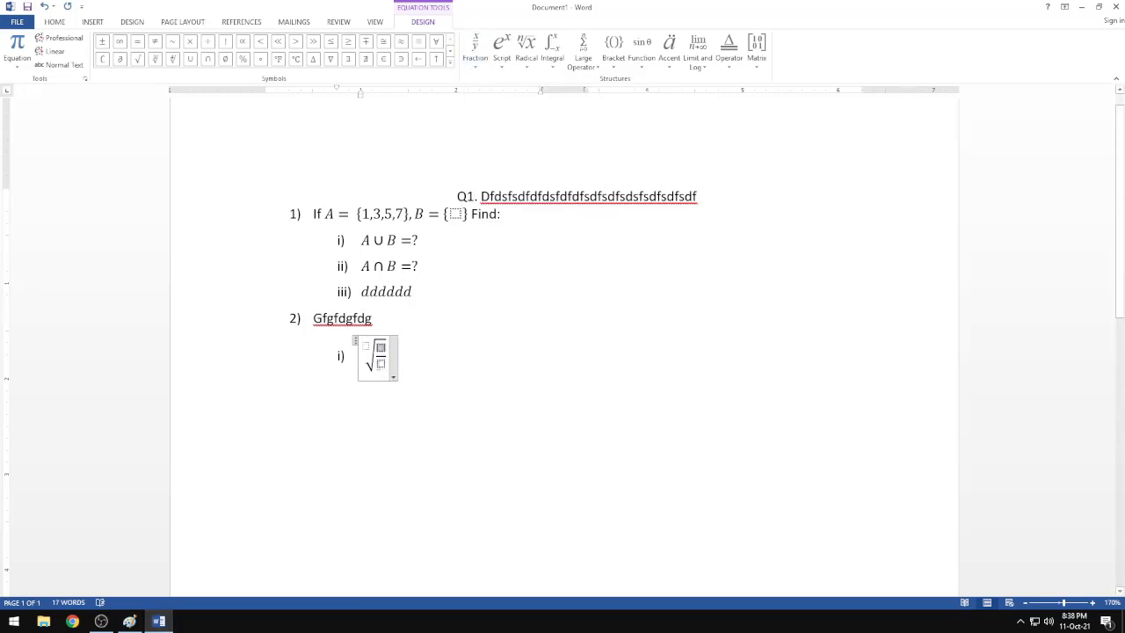
pyautogui.click(380, 347)
pyautogui.click(367, 347)
pyautogui.write('5')
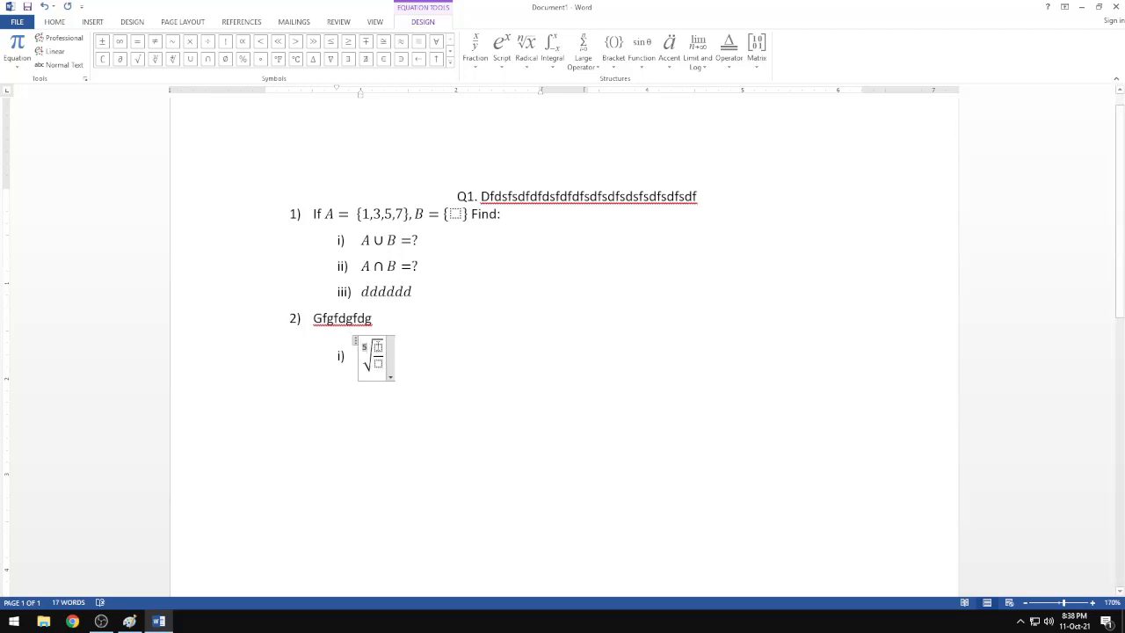
# Type 64a³ in the fraction's numerator using superscript, then add another superscript structure
pyautogui.click(129, 622)
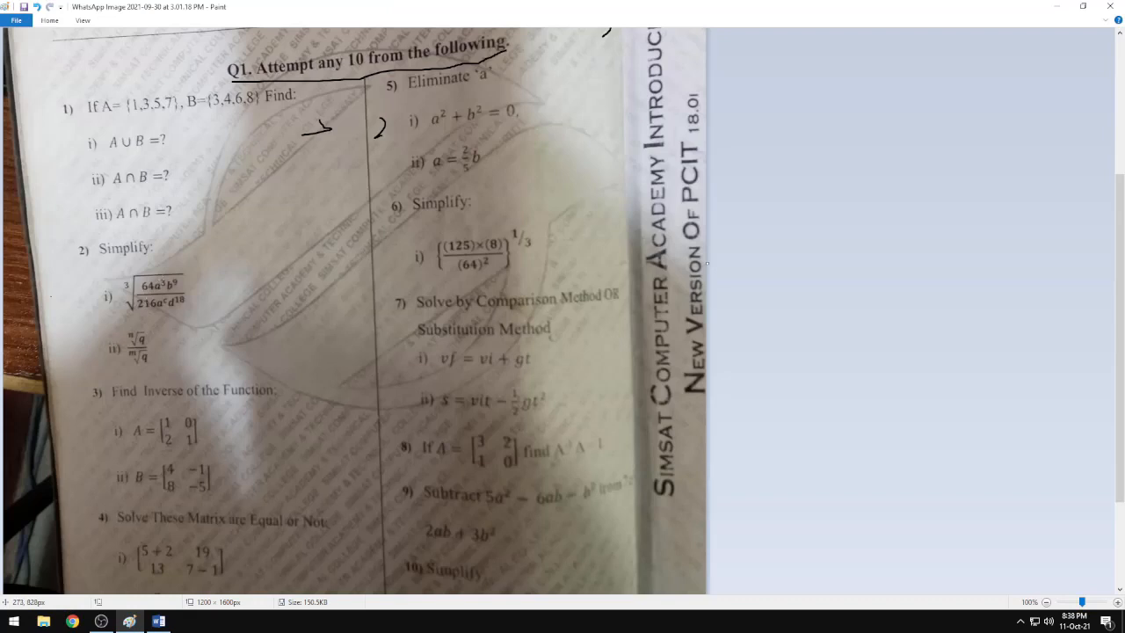
pyautogui.click(158, 621)
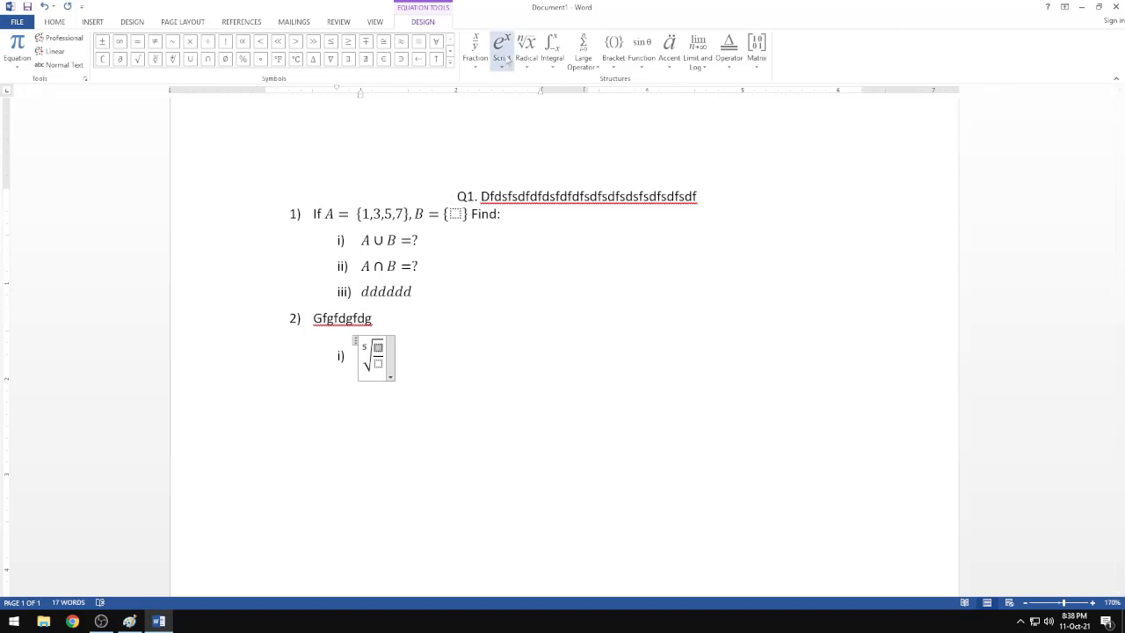
pyautogui.click(505, 57)
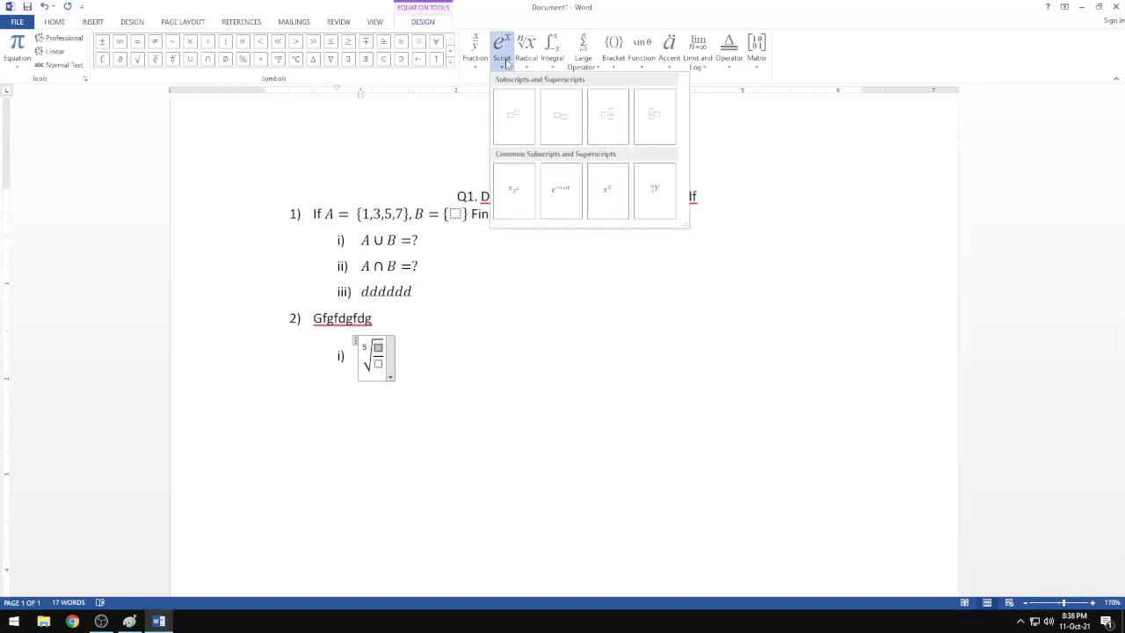
pyautogui.click(514, 123)
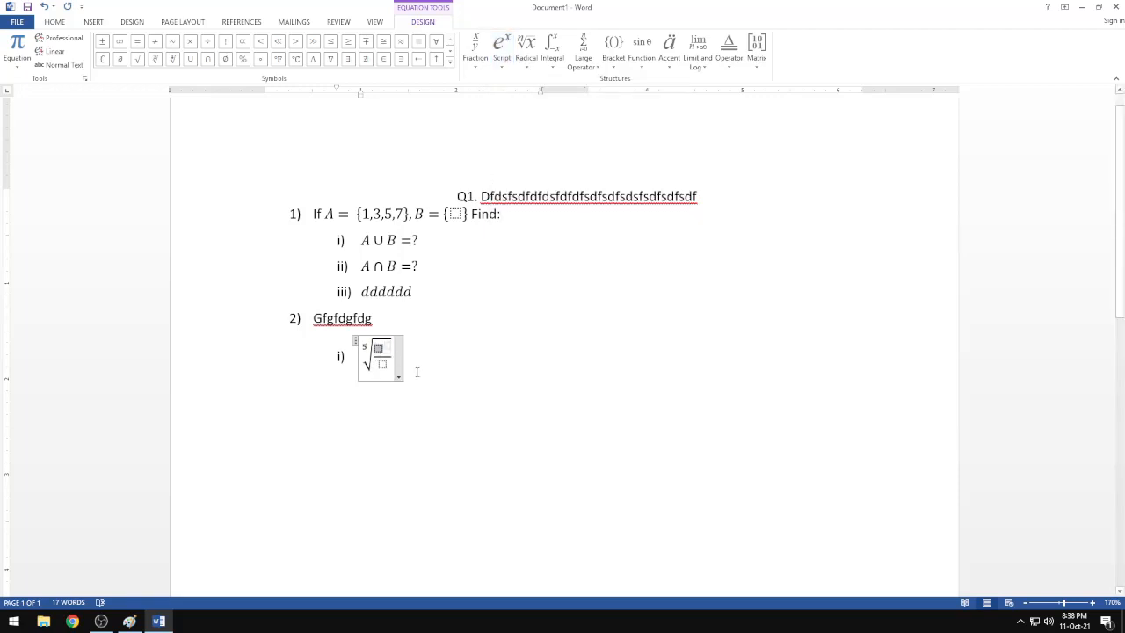
pyautogui.write('64')
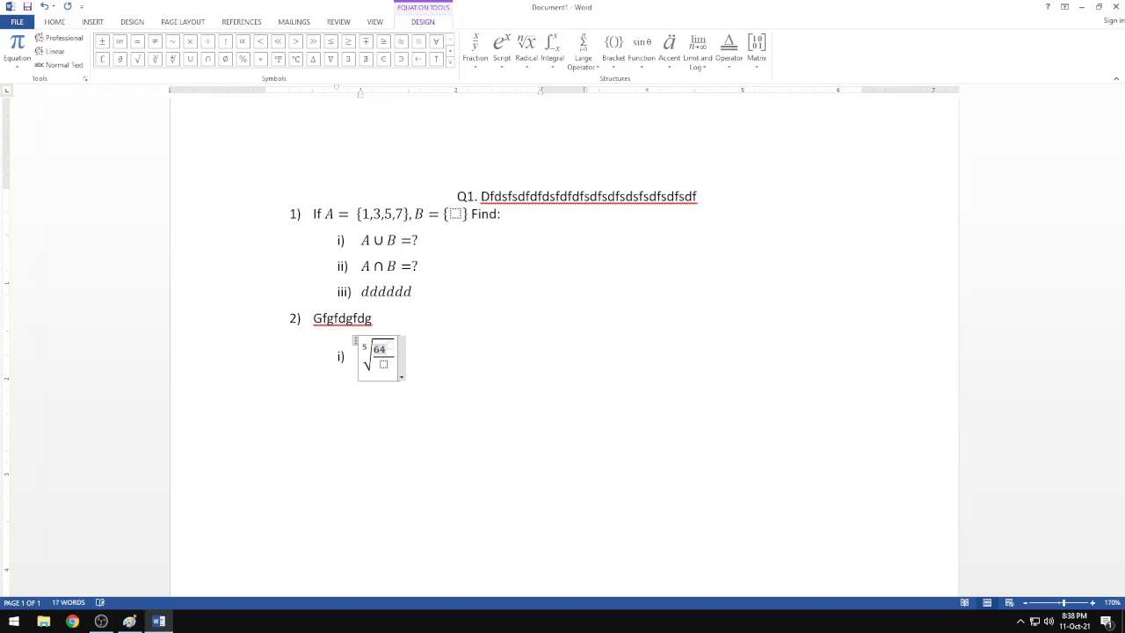
pyautogui.write('a')
pyautogui.press('Right')
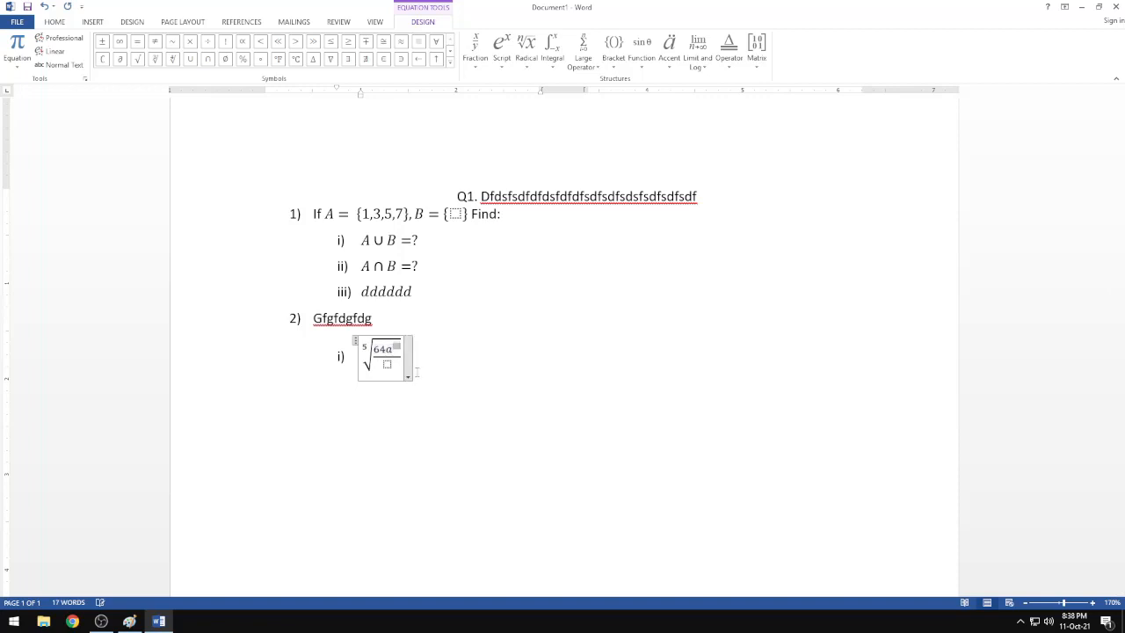
pyautogui.write('3')
pyautogui.press('Right')
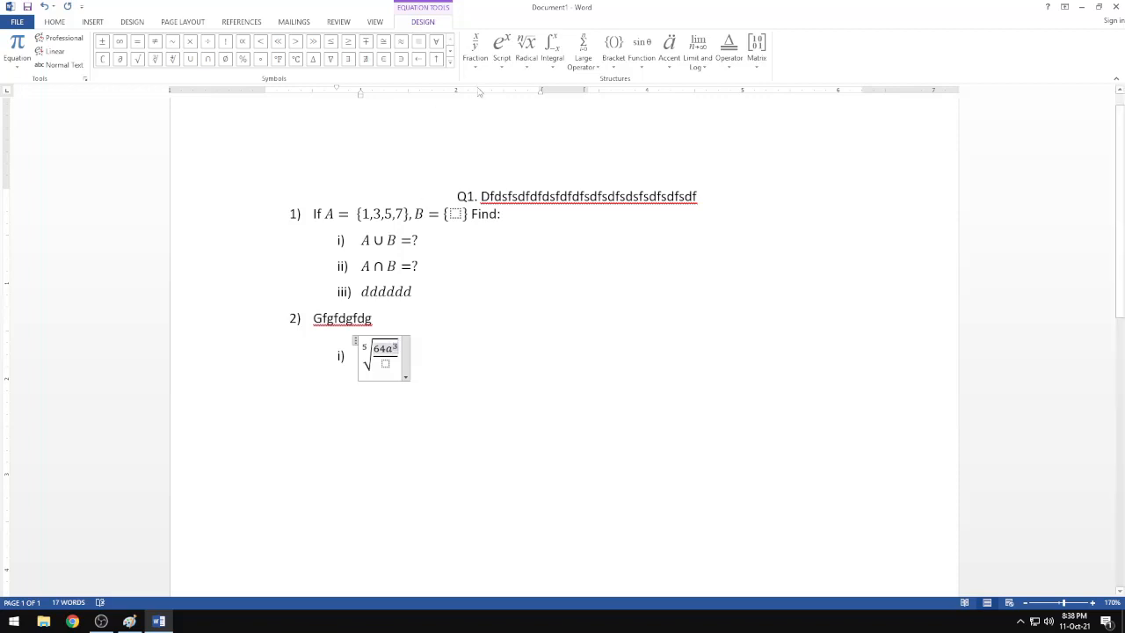
pyautogui.click(501, 48)
pyautogui.click(512, 111)
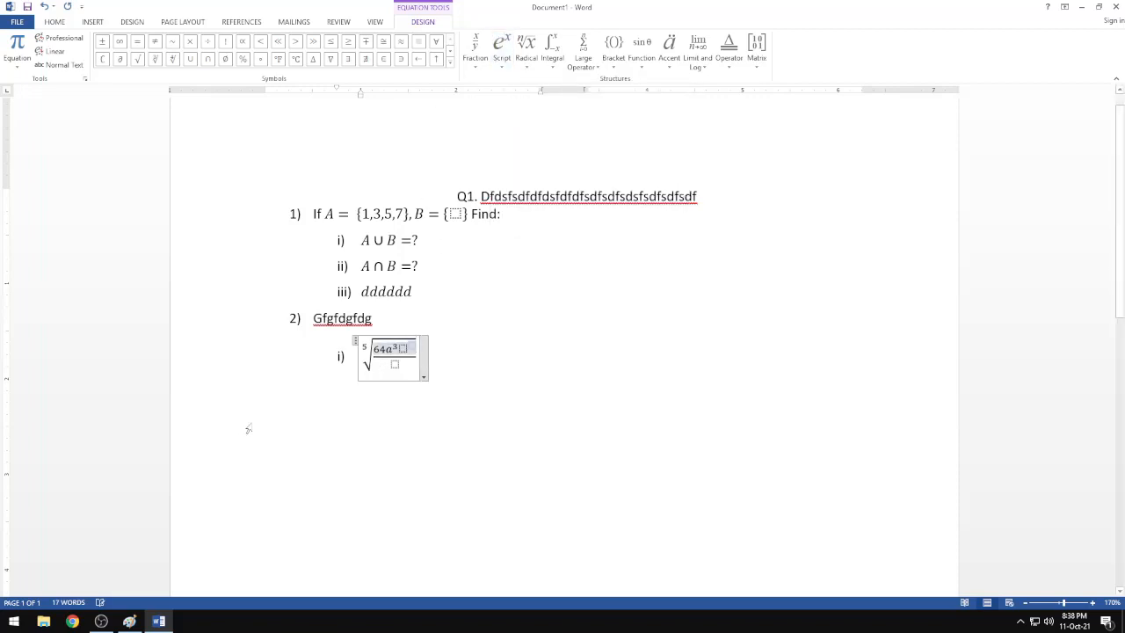
pyautogui.click(130, 621)
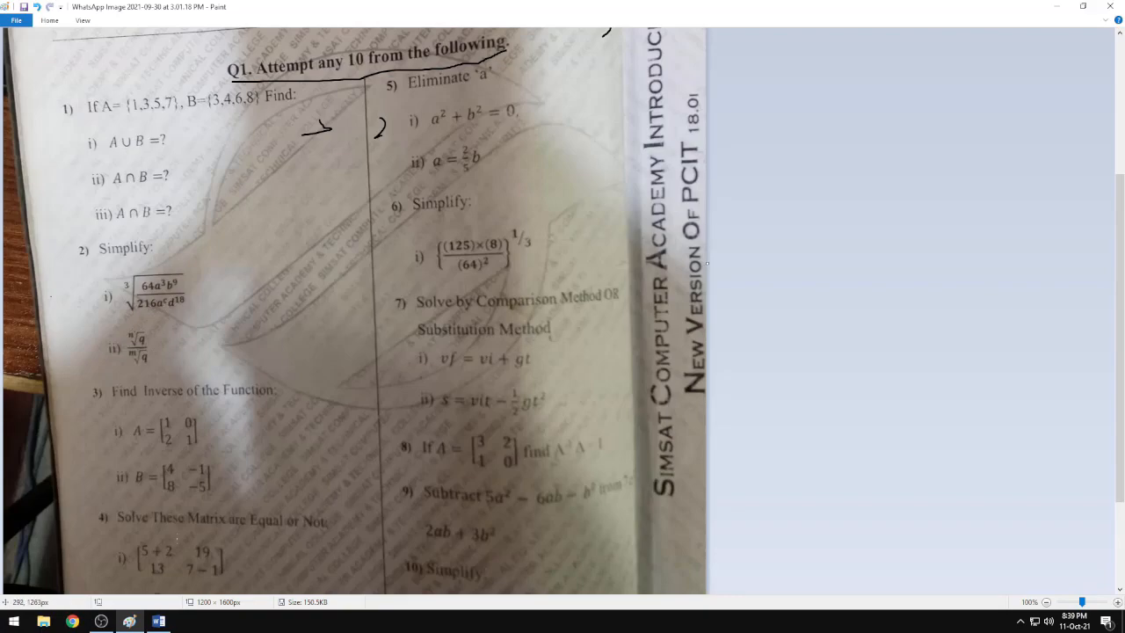
# Start sub-item ii) of question 2 with a stacked fraction equation
pyautogui.click(158, 621)
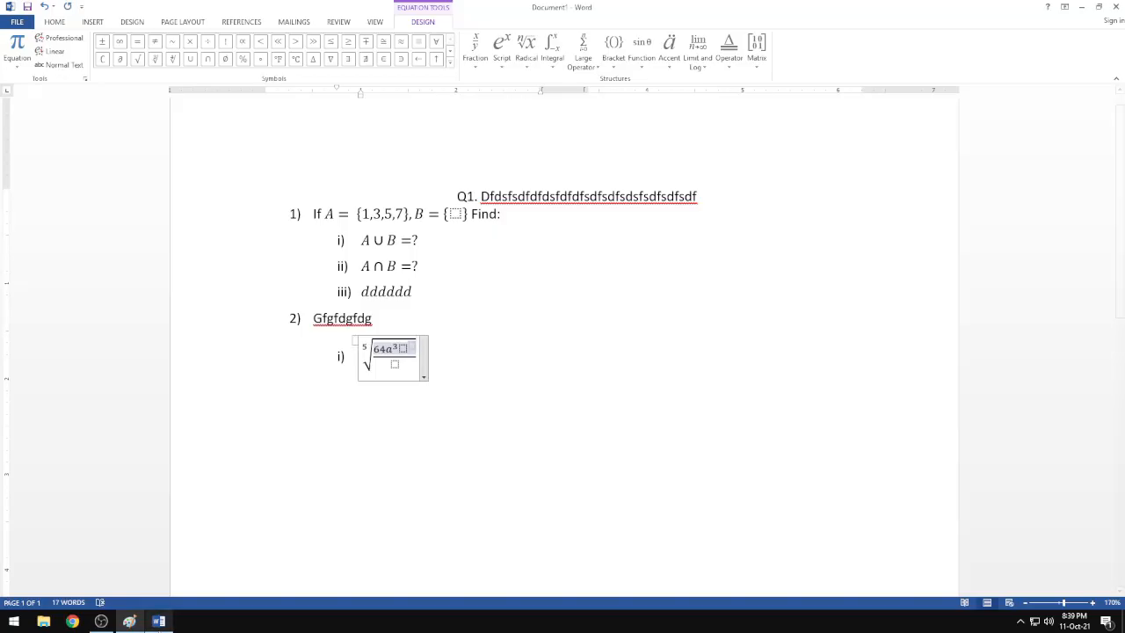
pyautogui.click(419, 355)
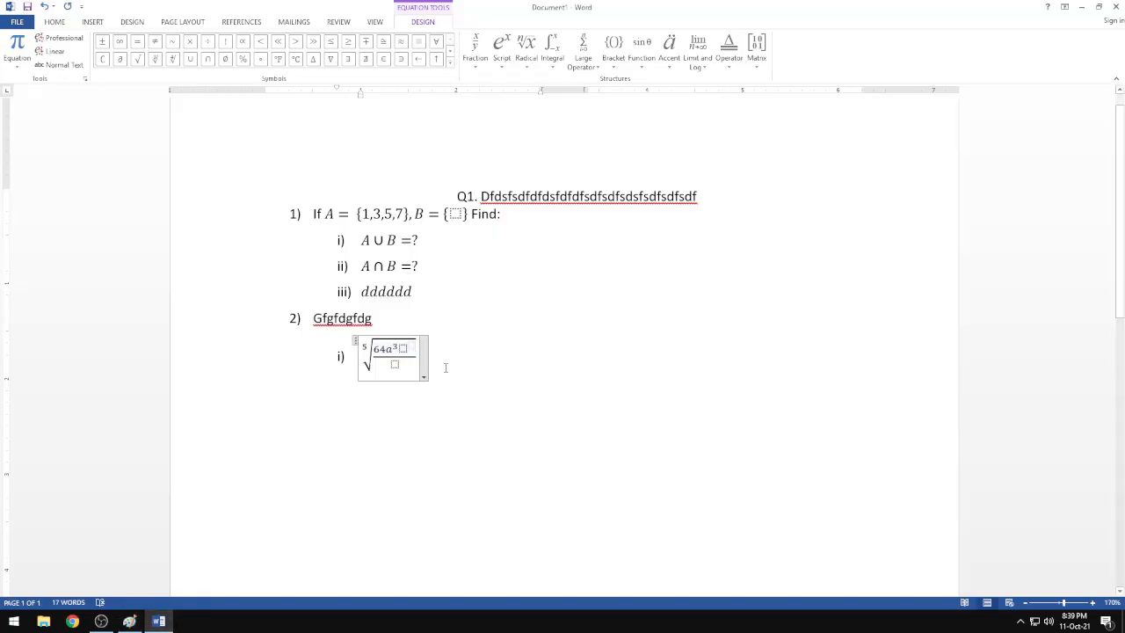
pyautogui.click(447, 366)
pyautogui.press('Return')
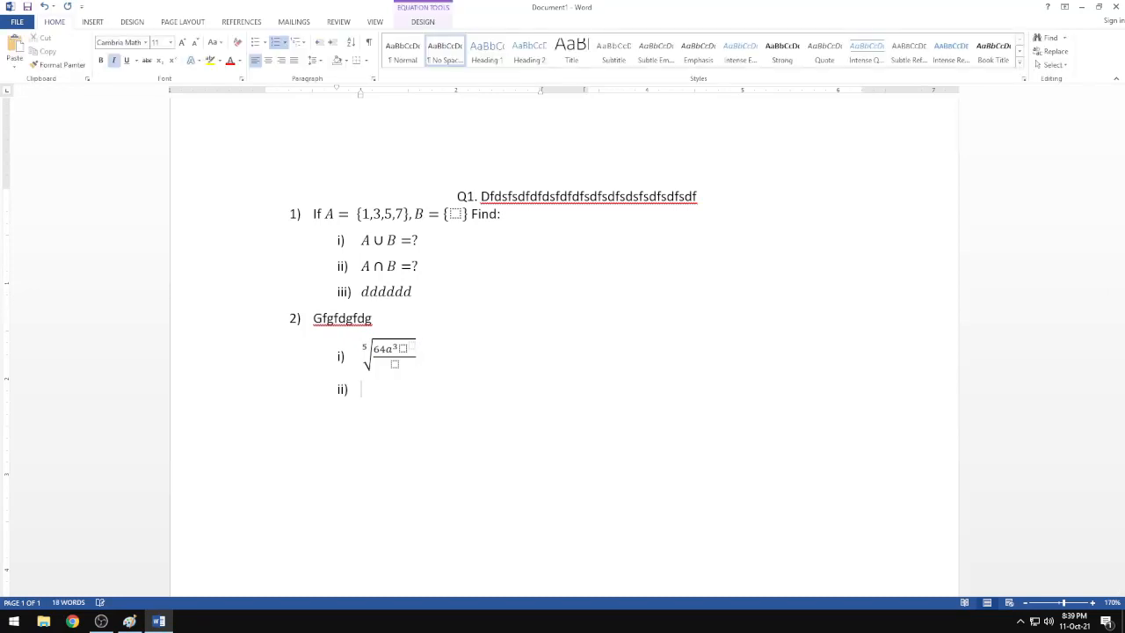
pyautogui.click(129, 622)
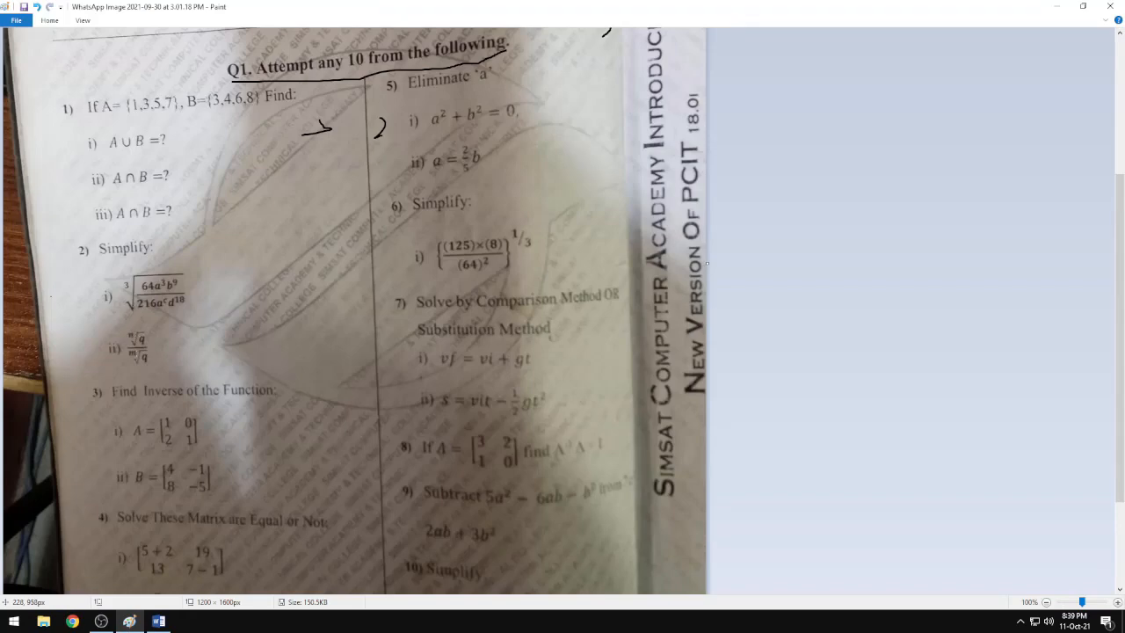
pyautogui.click(158, 622)
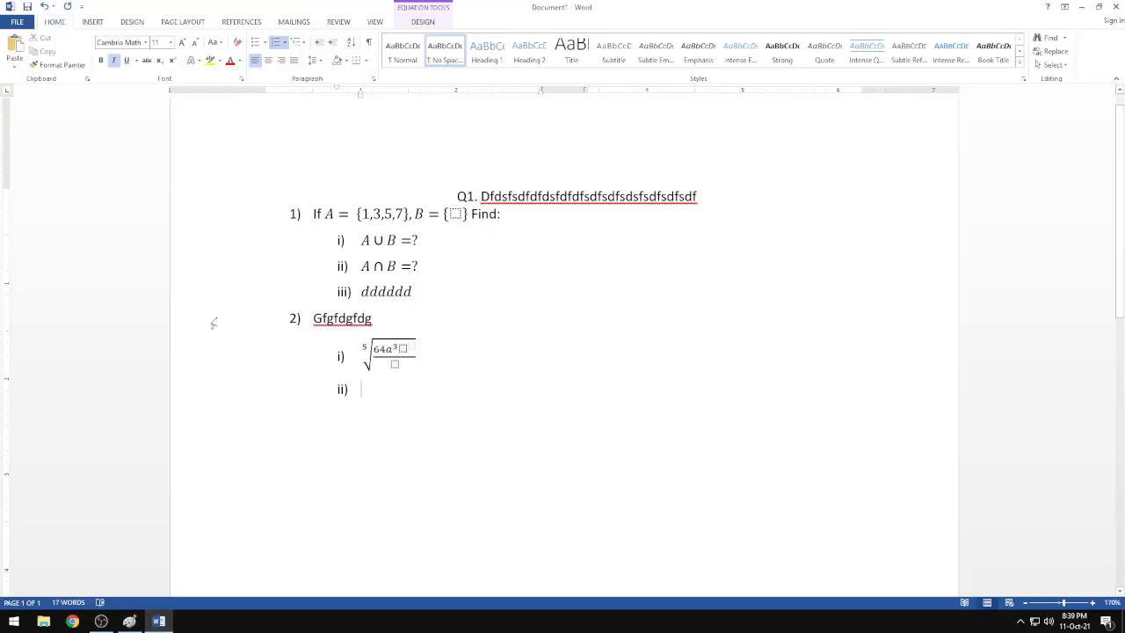
pyautogui.click(421, 22)
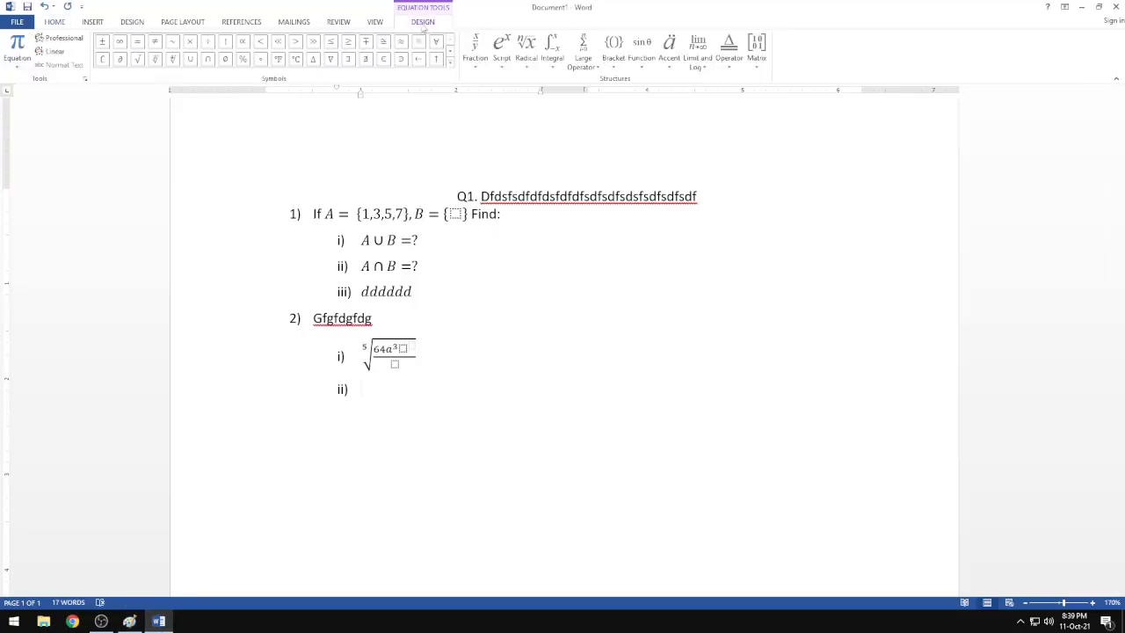
pyautogui.click(474, 48)
pyautogui.click(483, 116)
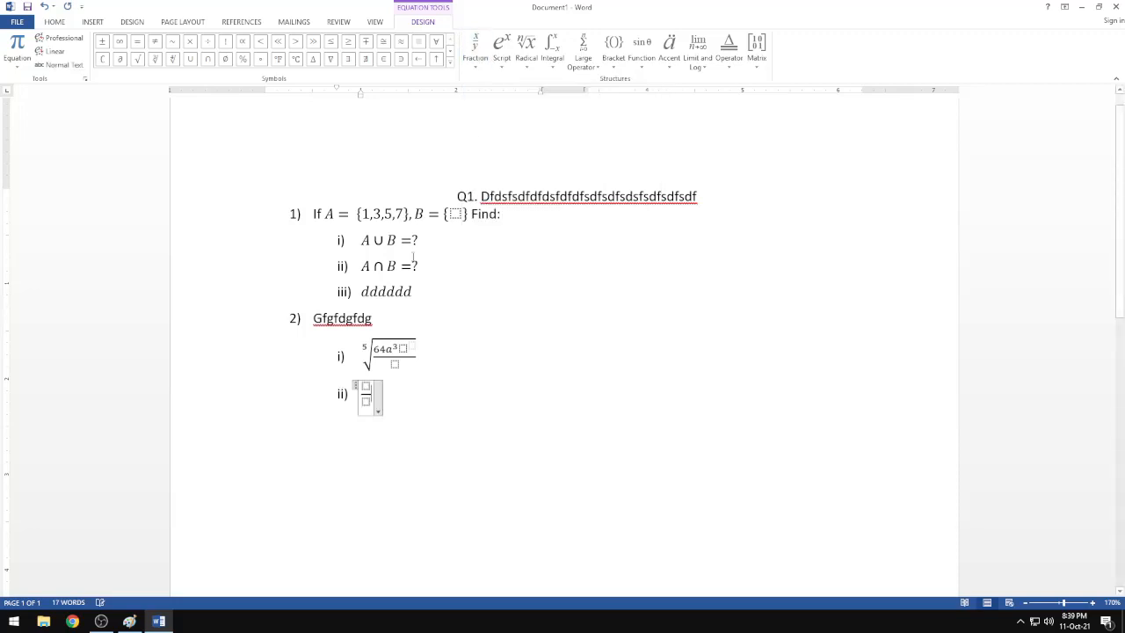
# Put an indexed root in the numerator and a square root in the denominator, then start iii)
pyautogui.click(367, 386)
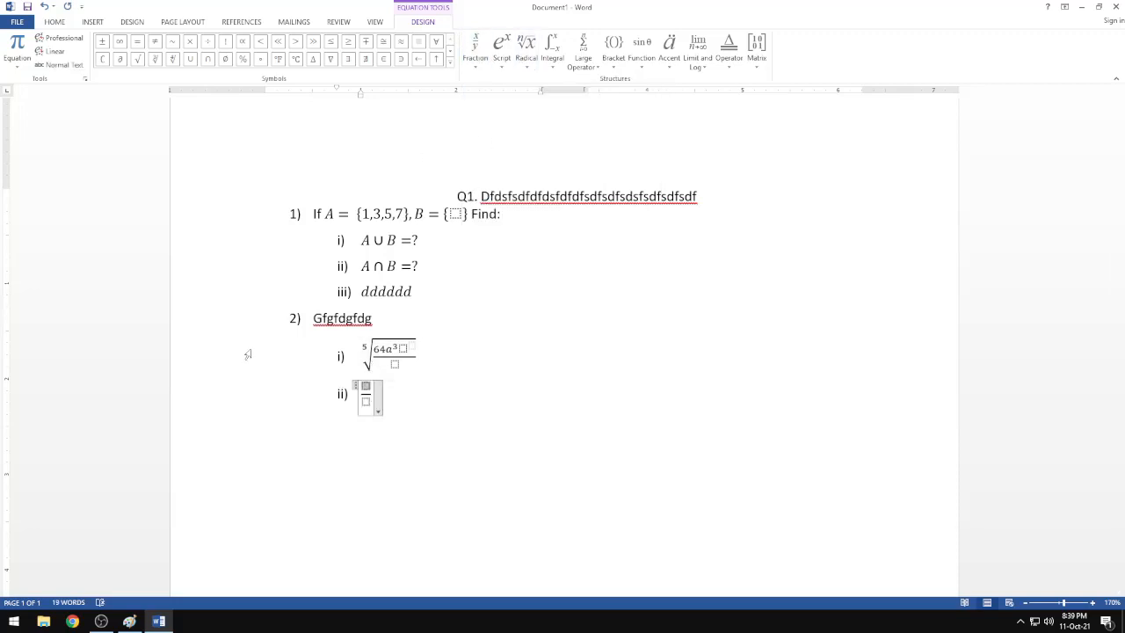
pyautogui.click(128, 621)
pyautogui.click(158, 622)
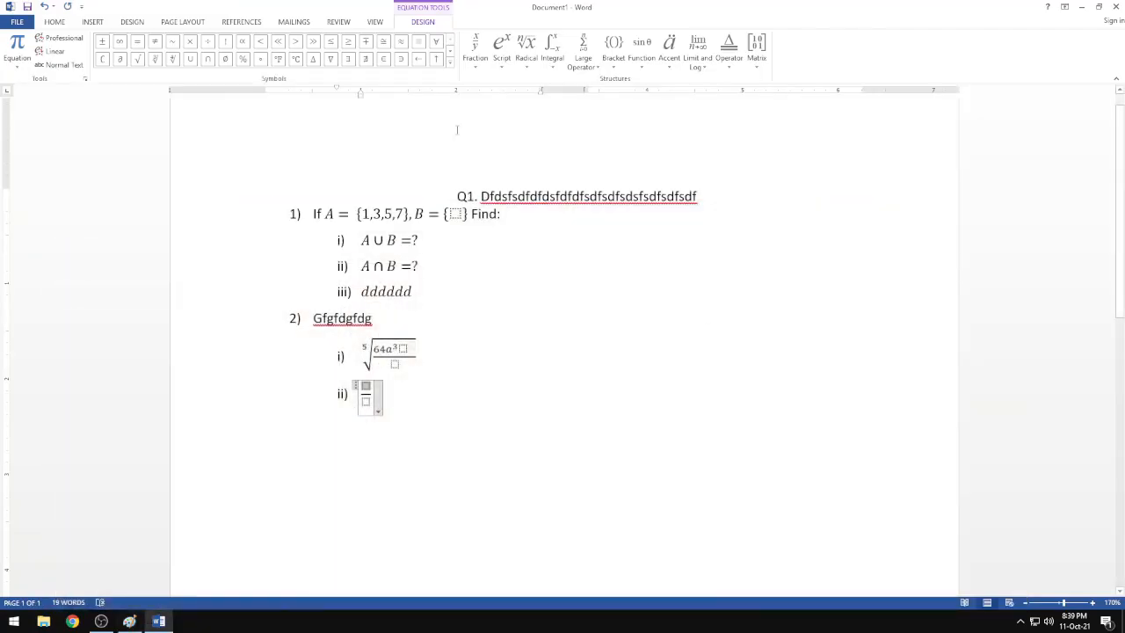
pyautogui.click(525, 46)
pyautogui.click(538, 112)
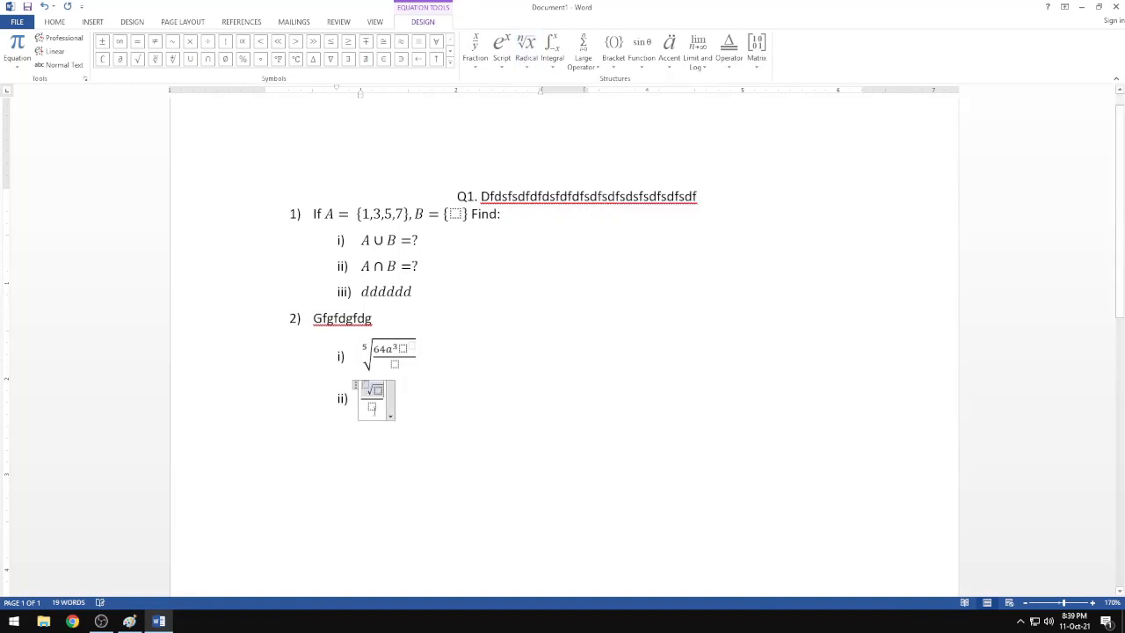
pyautogui.click(373, 406)
pyautogui.click(524, 52)
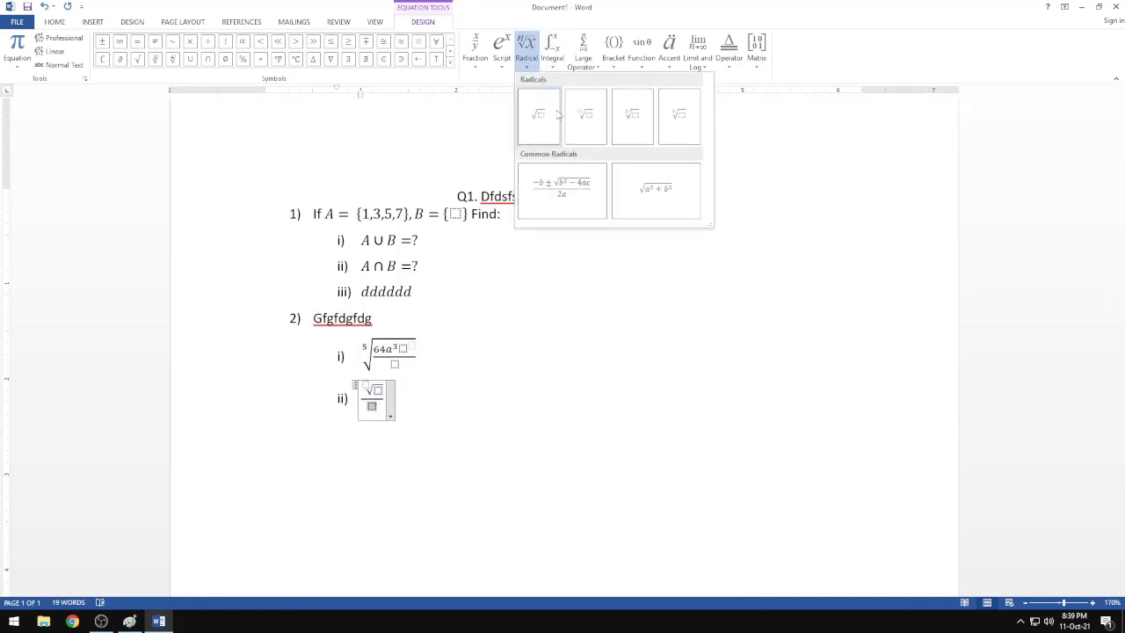
pyautogui.click(586, 110)
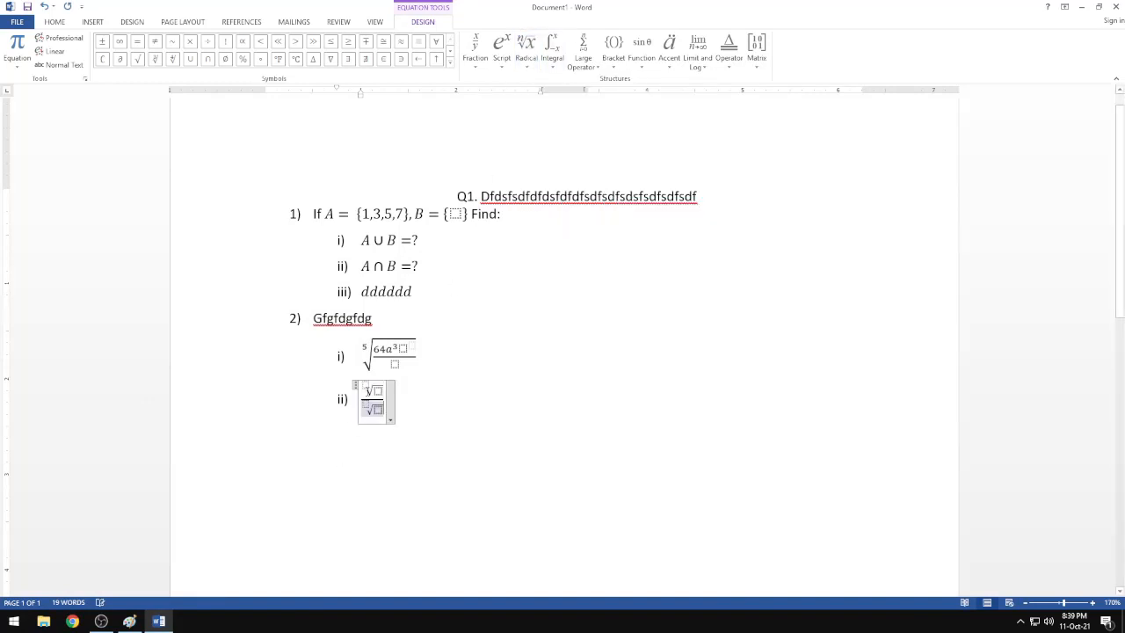
pyautogui.click(421, 408)
pyautogui.press('Return')
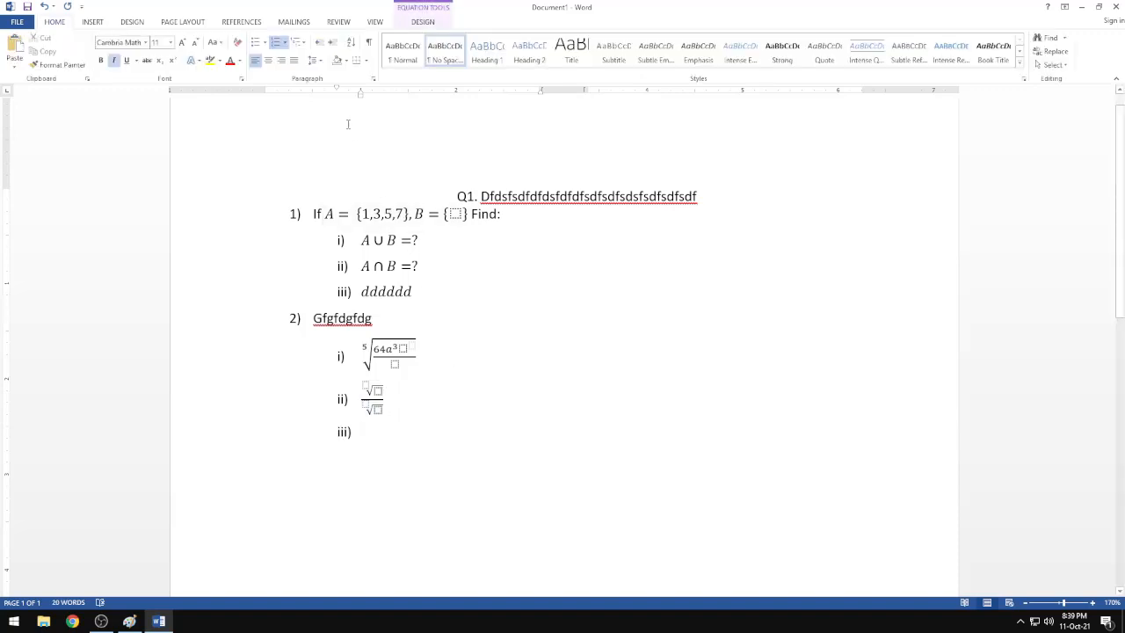
# Promote the new item to question 3) and type 'dfdfdfdfdfd'
pyautogui.click(322, 44)
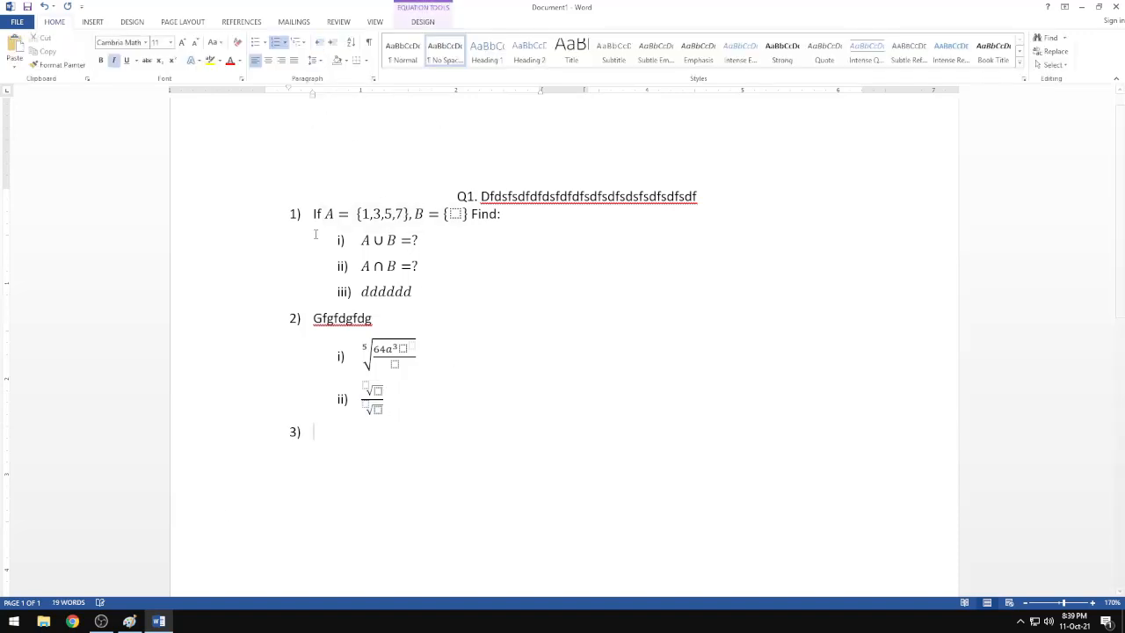
pyautogui.click(129, 622)
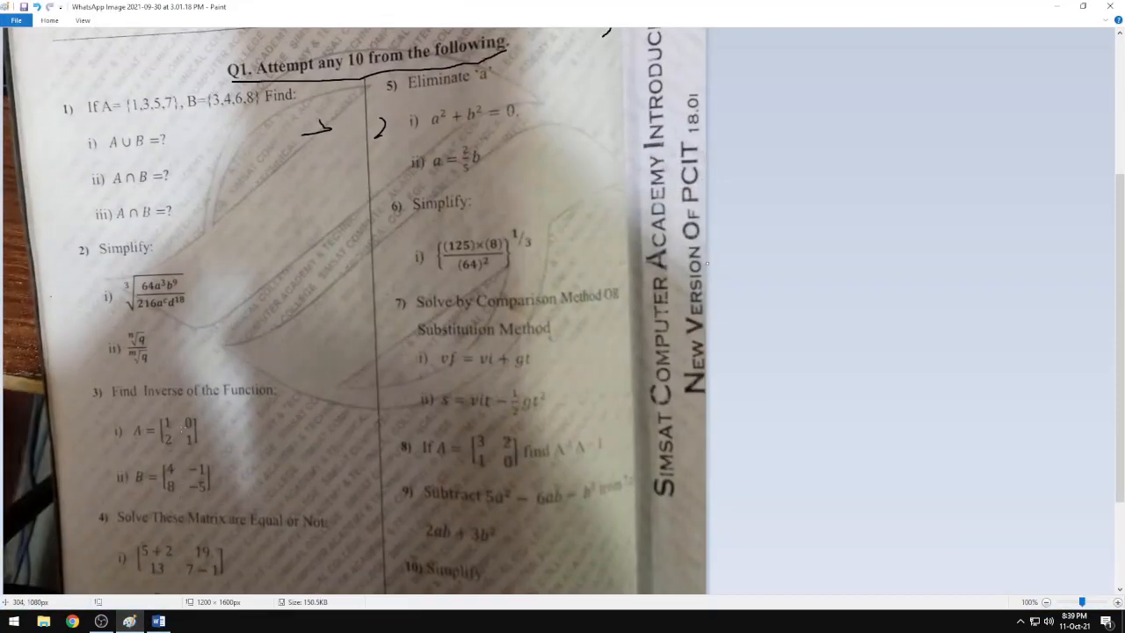
pyautogui.scroll(-3, 182, 423)
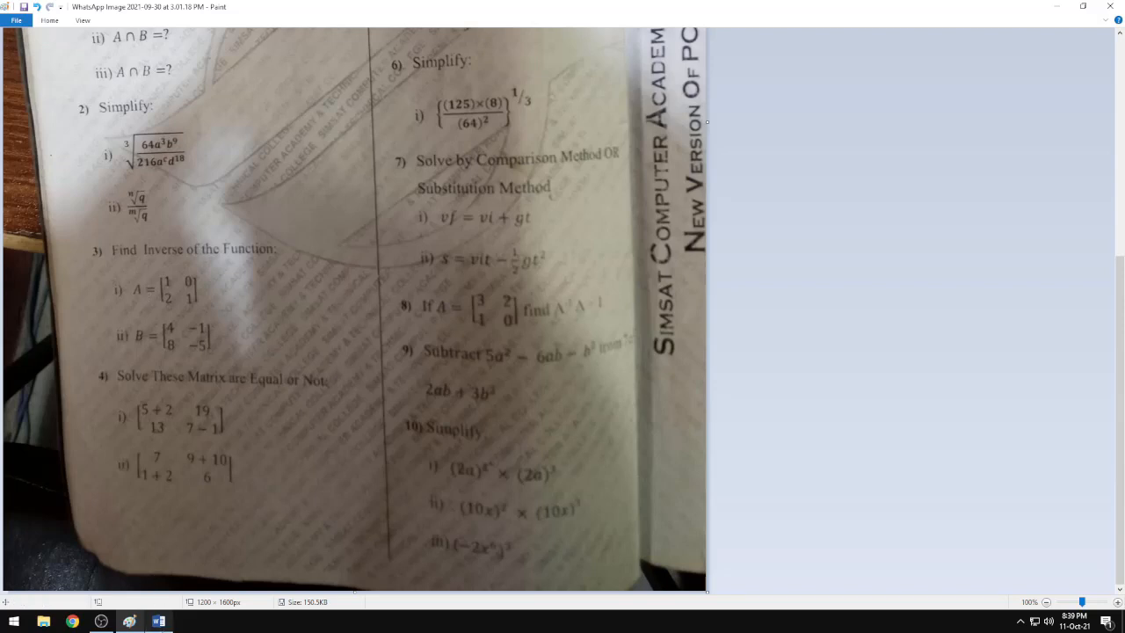
pyautogui.click(158, 622)
pyautogui.write('dfdfdfdfdfd')
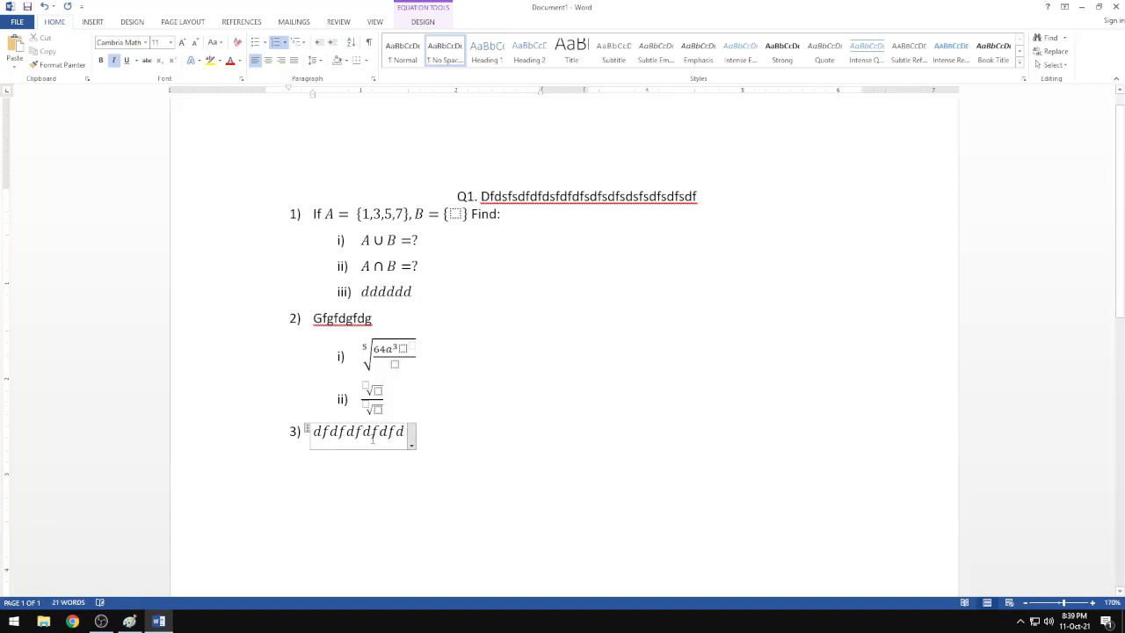
# Replace question 3's equation with the text 'ddddddddddd' and indent a new sub-item i)
pyautogui.click(423, 21)
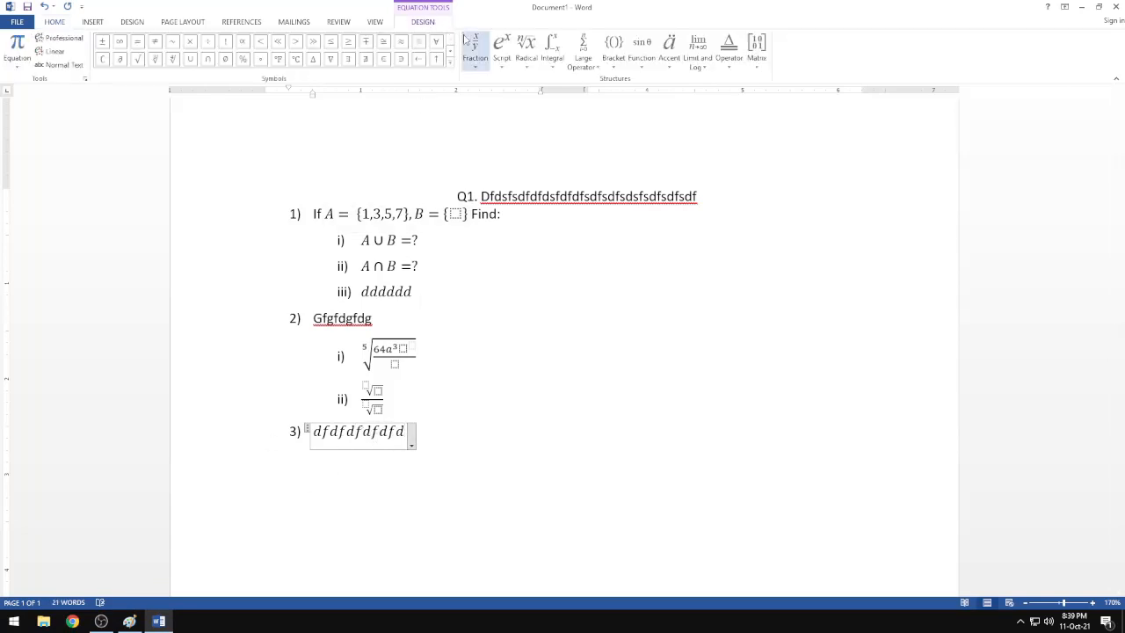
pyautogui.click(421, 437)
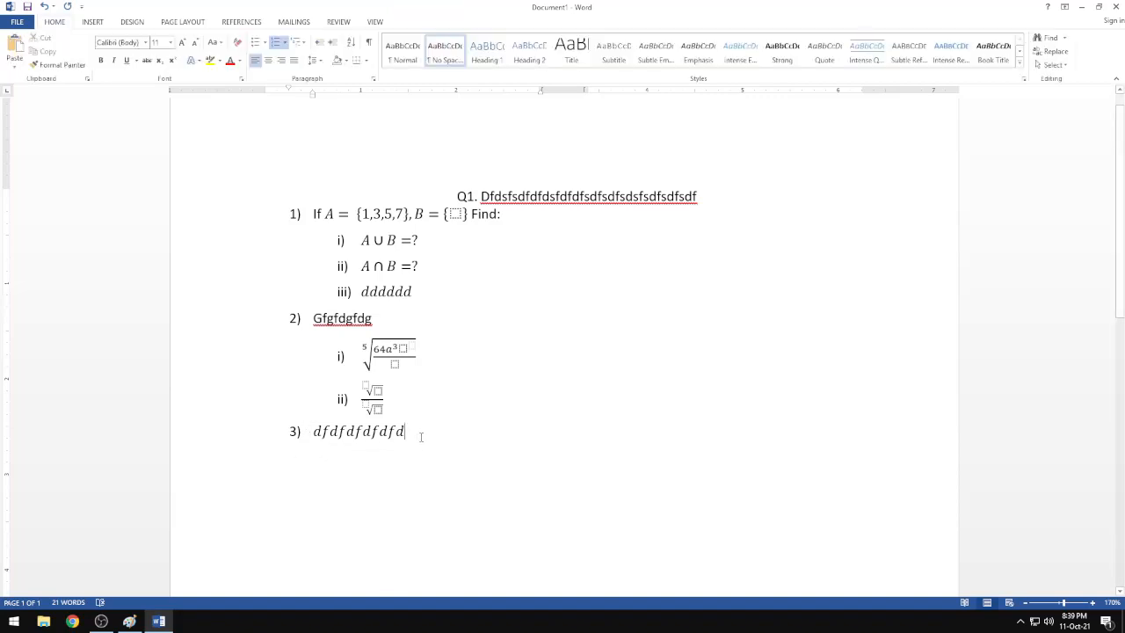
pyautogui.click(406, 432)
pyautogui.press('BackSpace')
pyautogui.press('BackSpace')
pyautogui.press('BackSpace')
pyautogui.press('BackSpace')
pyautogui.press('BackSpace')
pyautogui.press('BackSpace')
pyautogui.press('BackSpace')
pyautogui.press('BackSpace')
pyautogui.press('BackSpace')
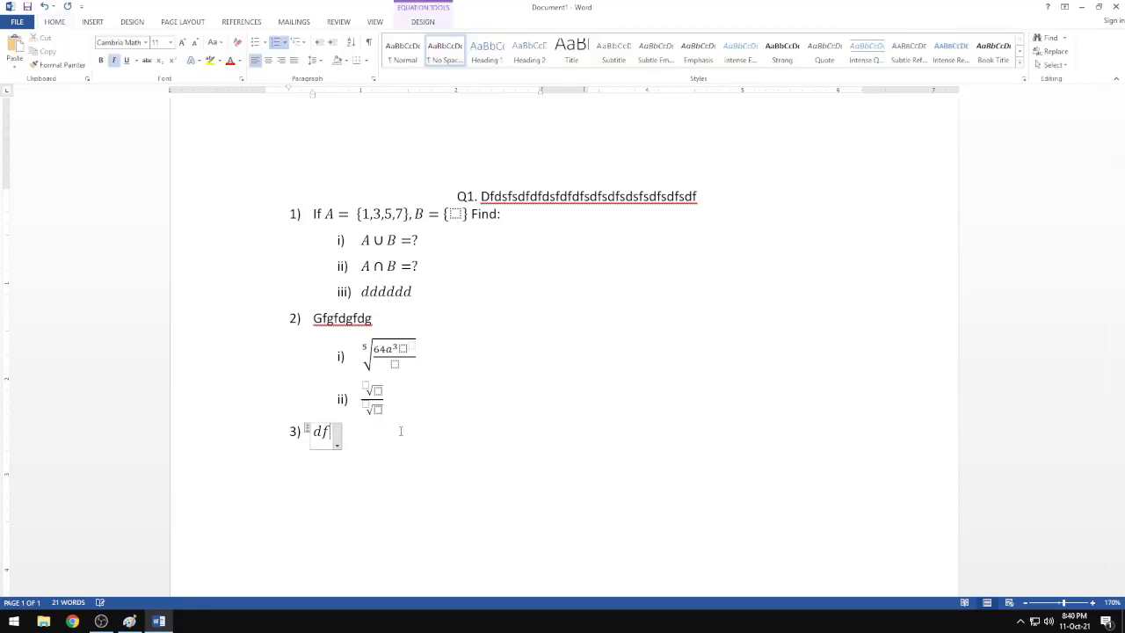
pyautogui.press('BackSpace')
pyautogui.press('BackSpace')
pyautogui.press('BackSpace')
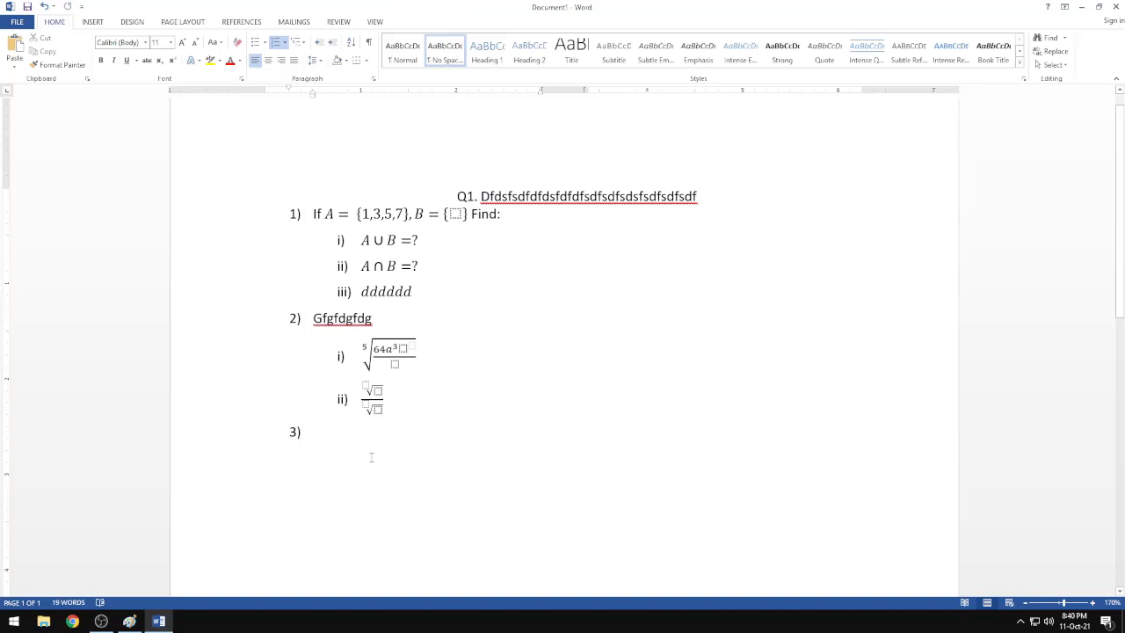
pyautogui.write('ddddddddddd')
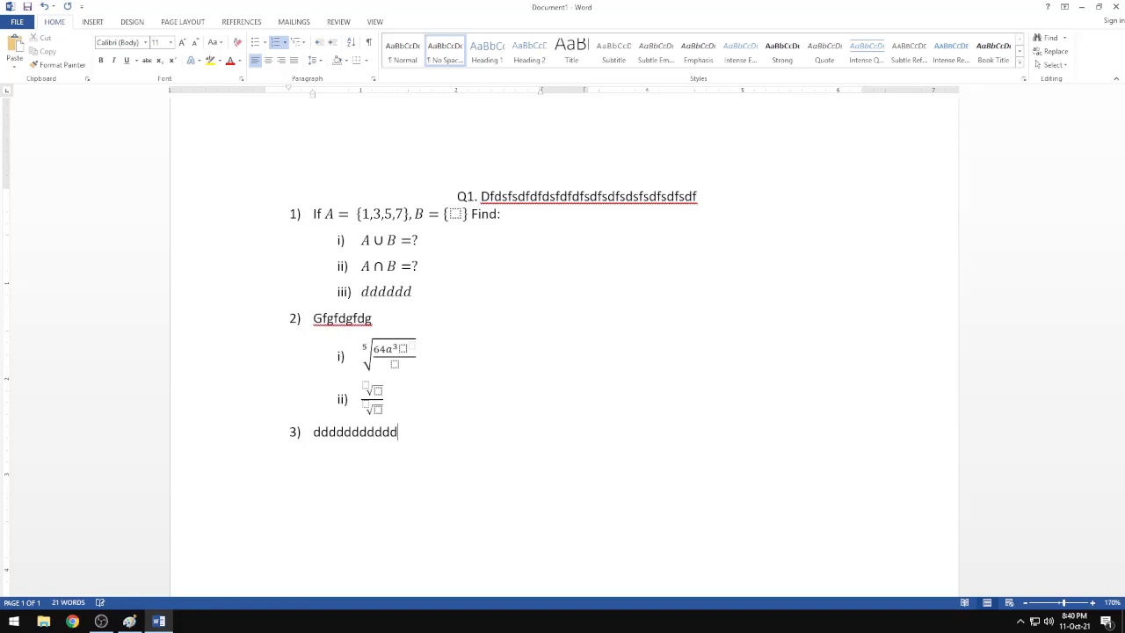
pyautogui.press('Return')
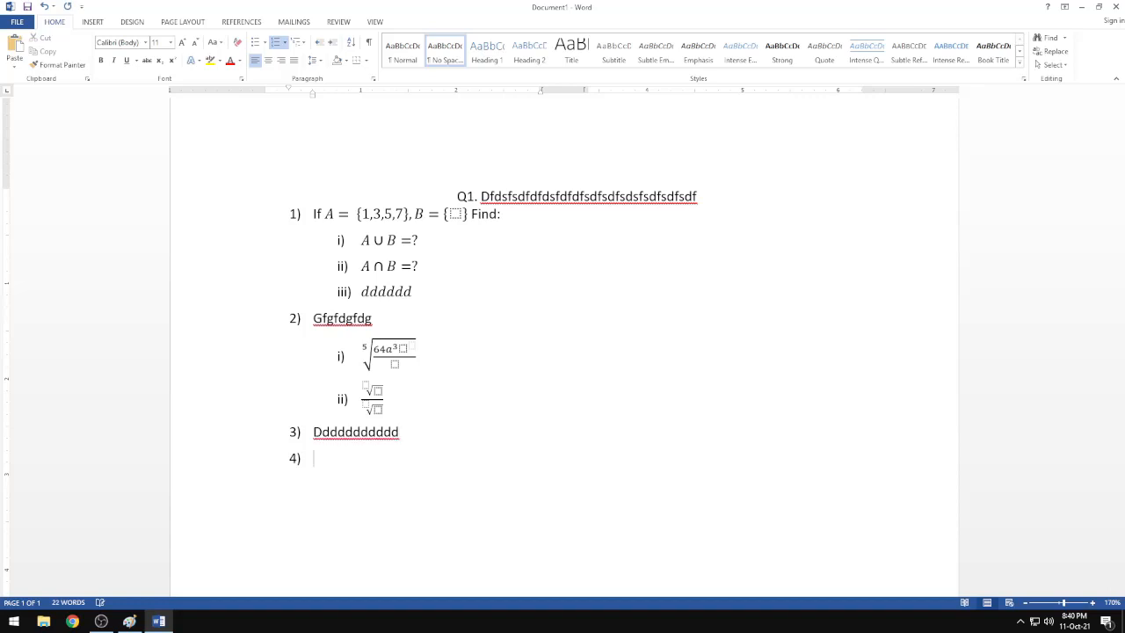
pyautogui.click(332, 45)
pyautogui.click(129, 622)
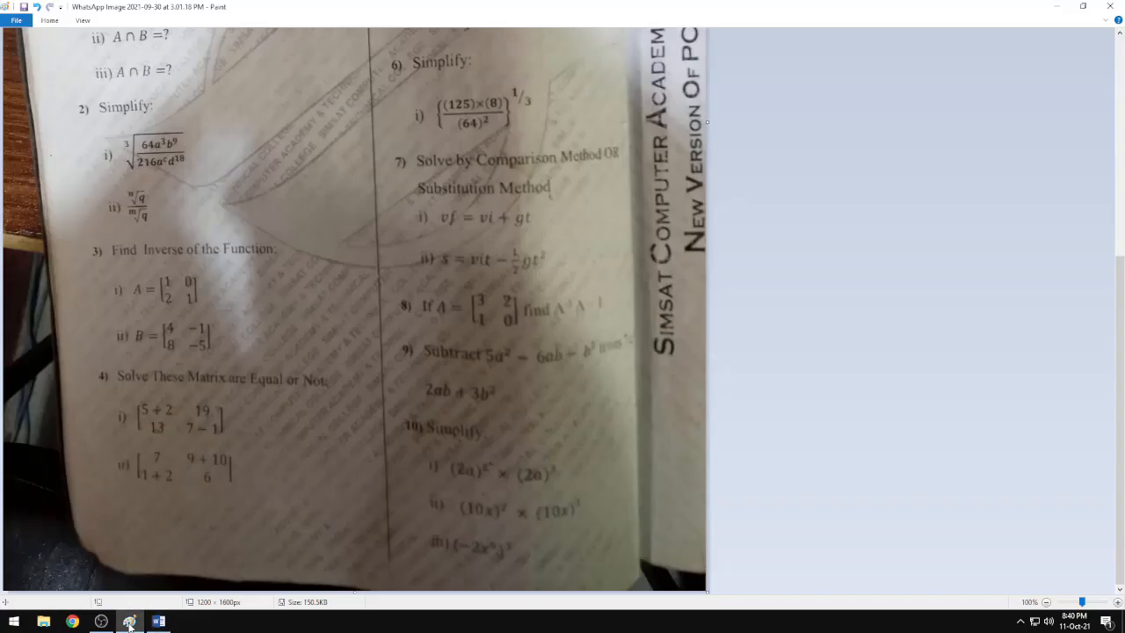
pyautogui.click(129, 622)
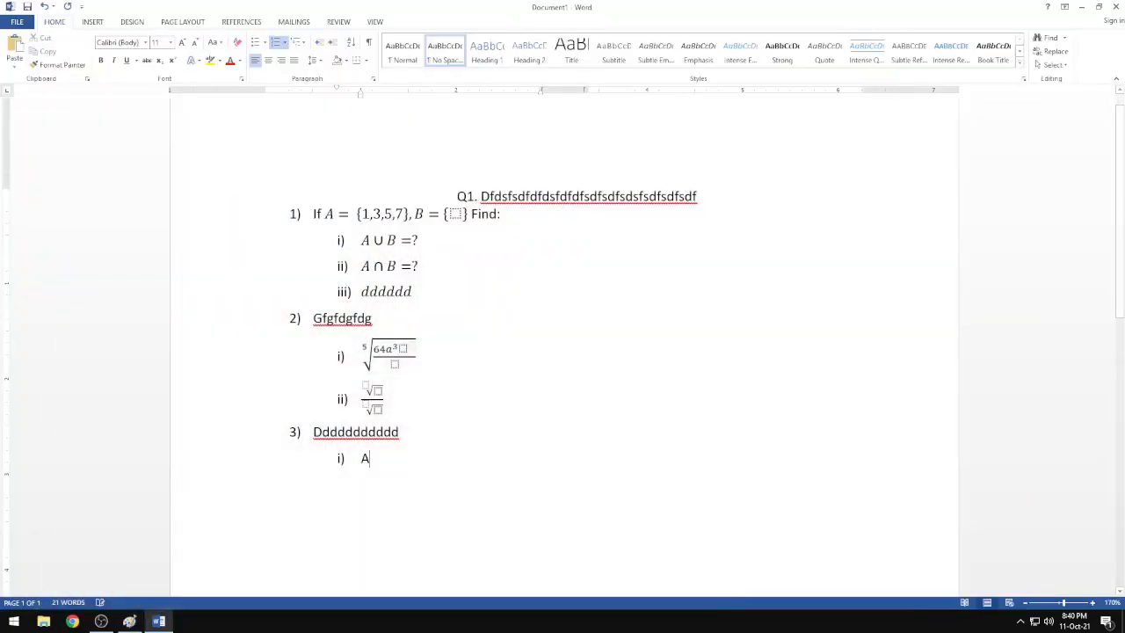
# Insert the equation 'A =' followed by a 2×2 bracketed matrix at sub-item 3 i)
pyautogui.write('A')
pyautogui.press('BackSpace')
pyautogui.click(92, 21)
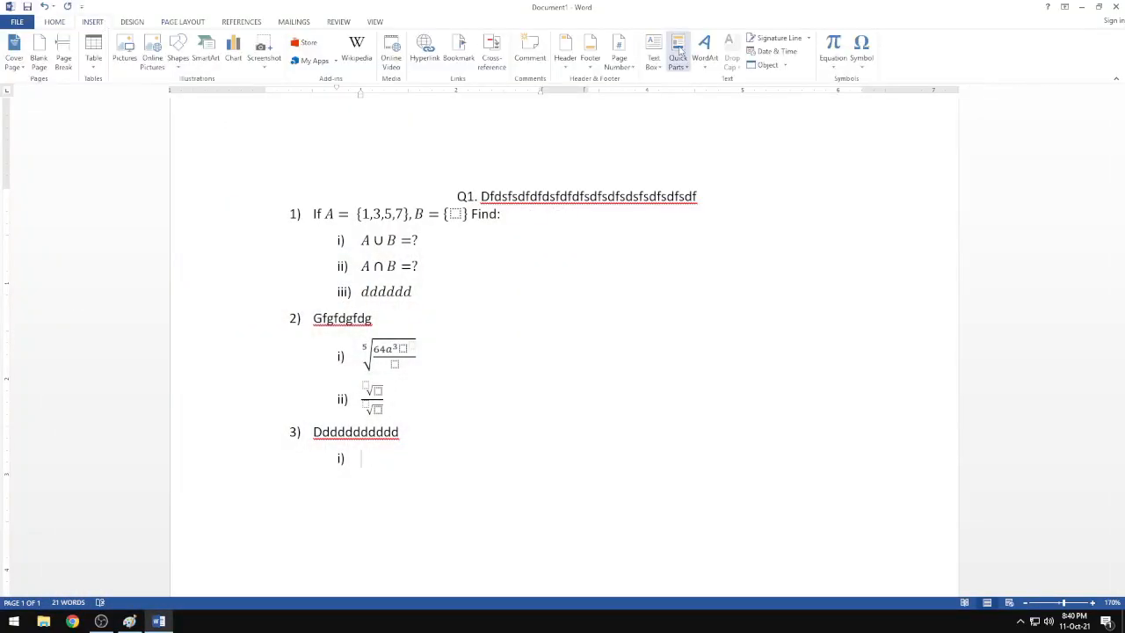
pyautogui.click(833, 48)
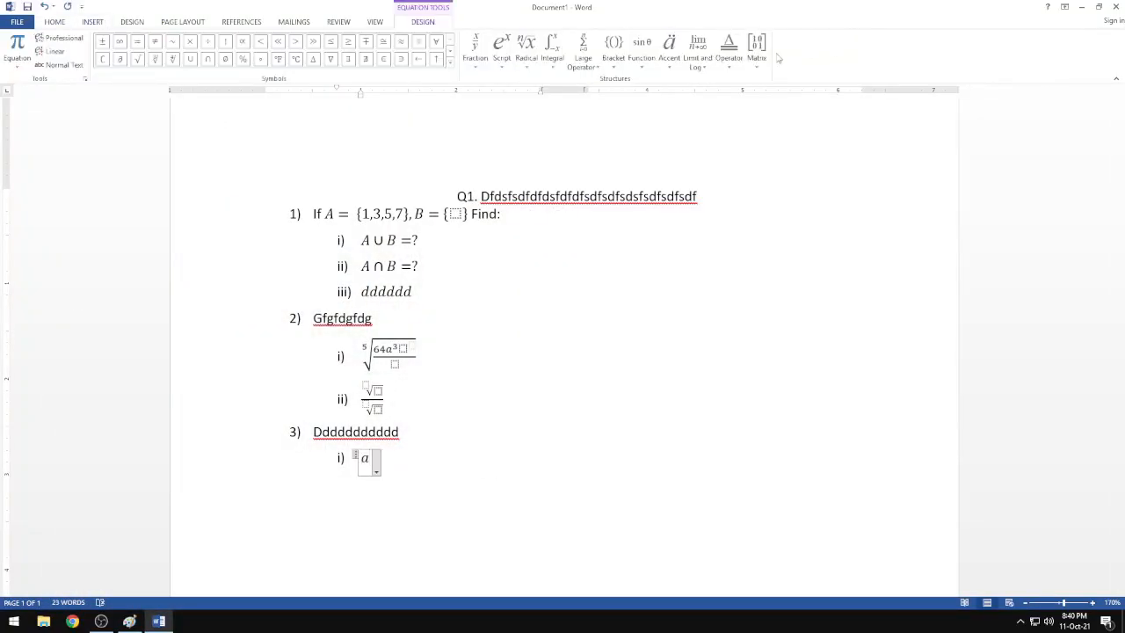
pyautogui.write('A=')
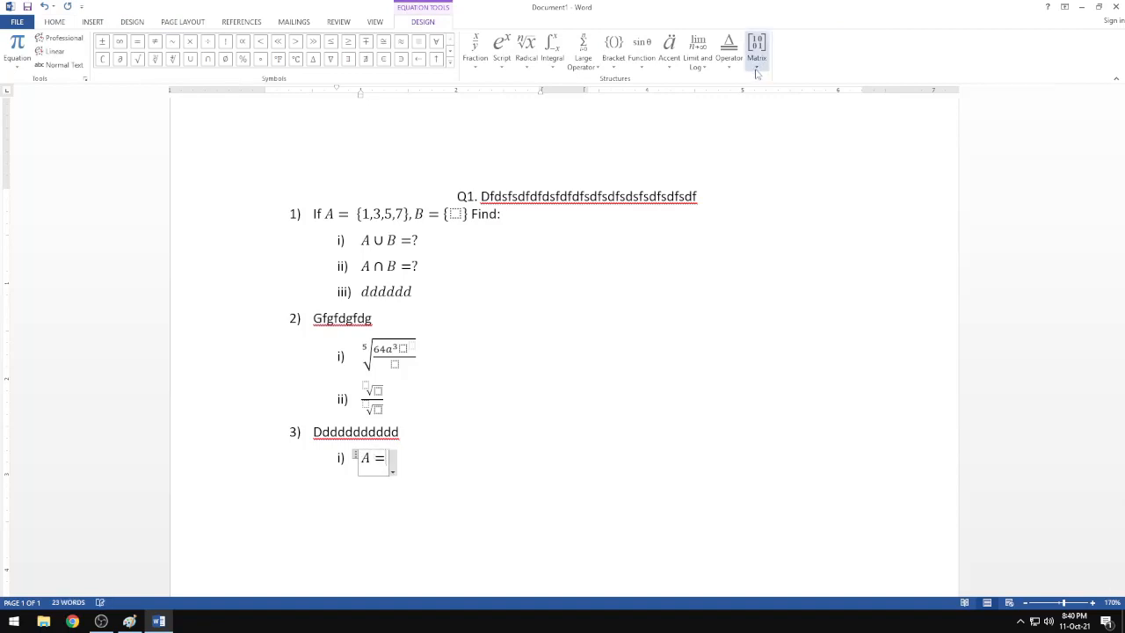
pyautogui.click(758, 51)
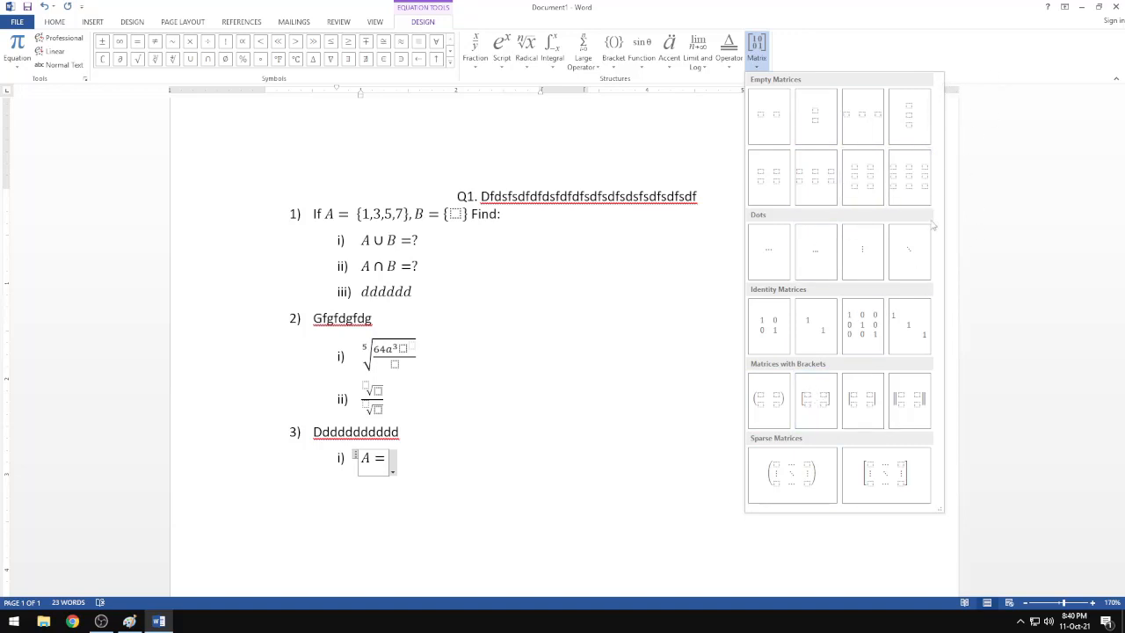
pyautogui.click(805, 418)
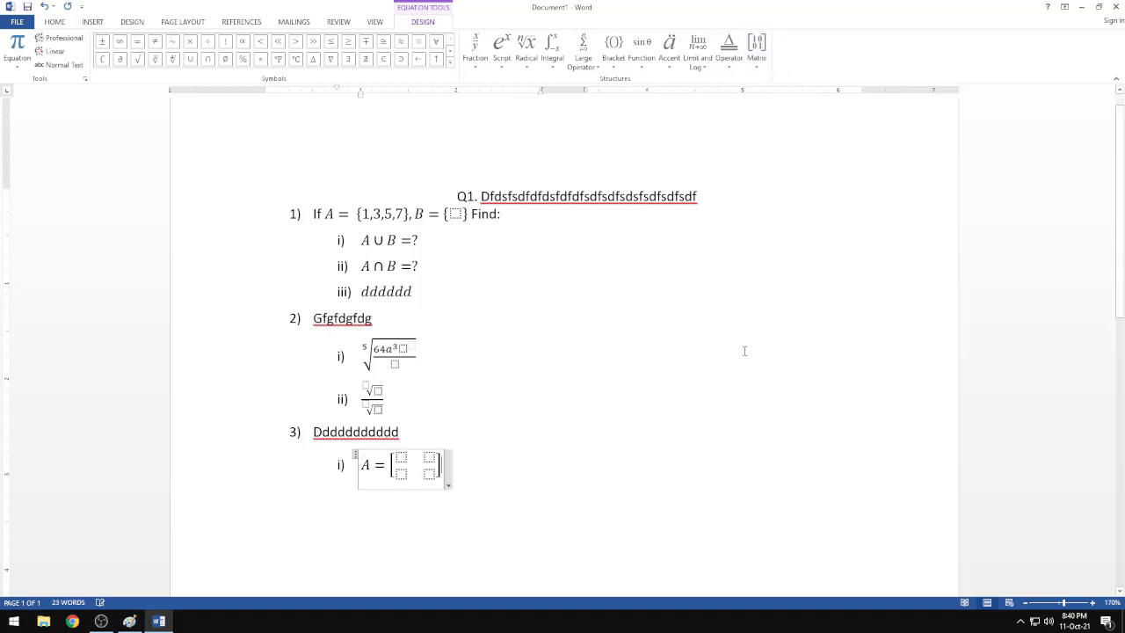
# Enter 5+2 in the matrix's first cell, checking the worksheet photo
pyautogui.click(129, 622)
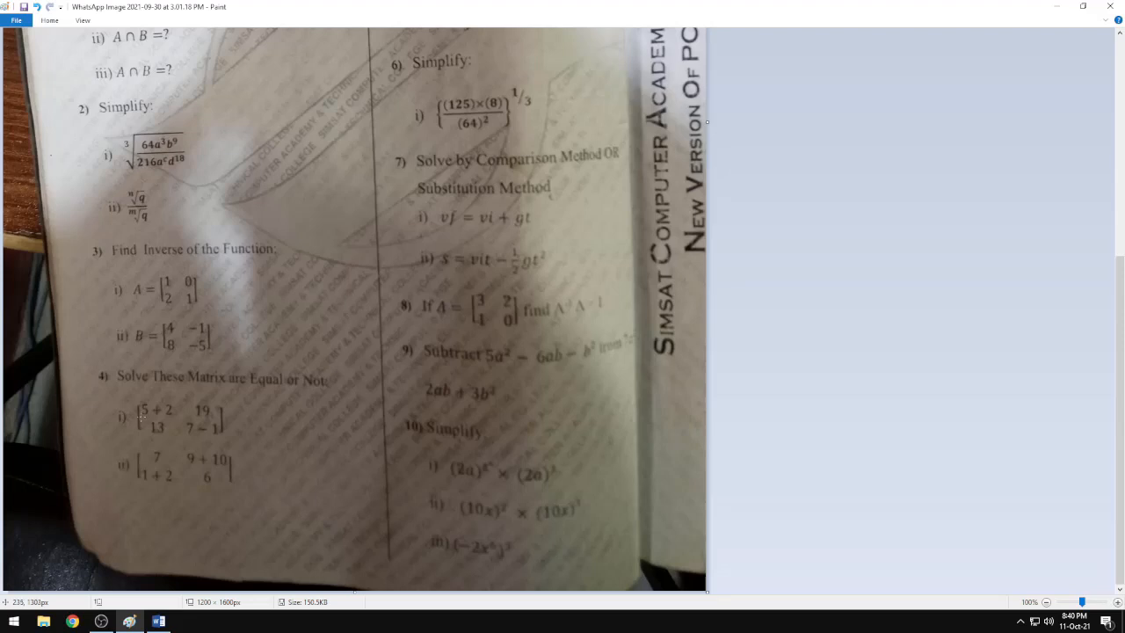
pyautogui.click(159, 620)
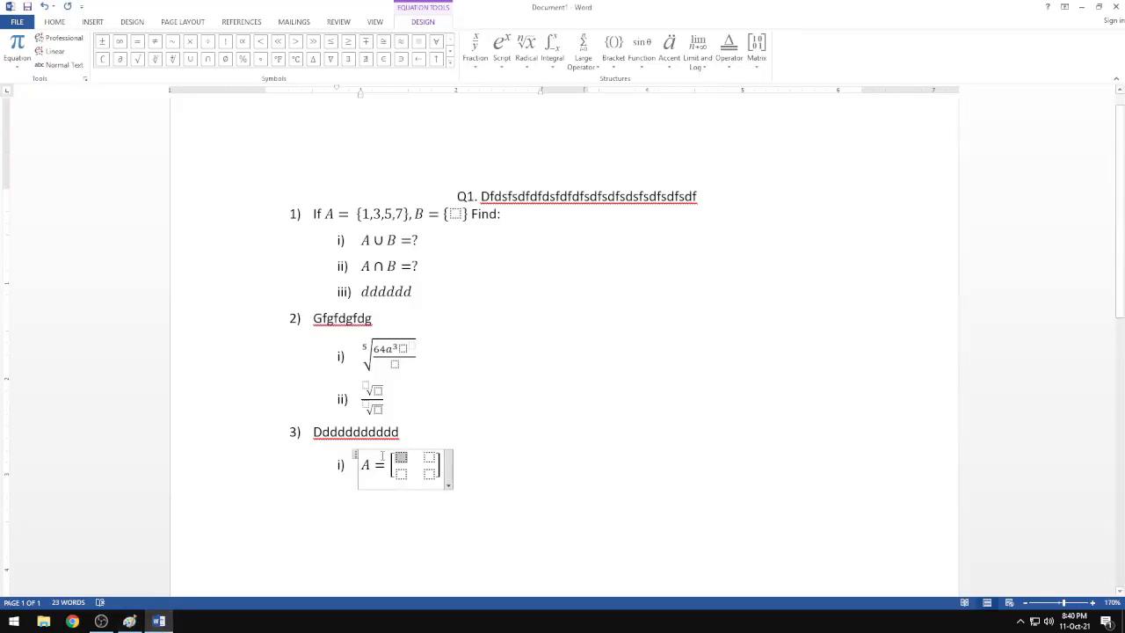
pyautogui.write('5+2')
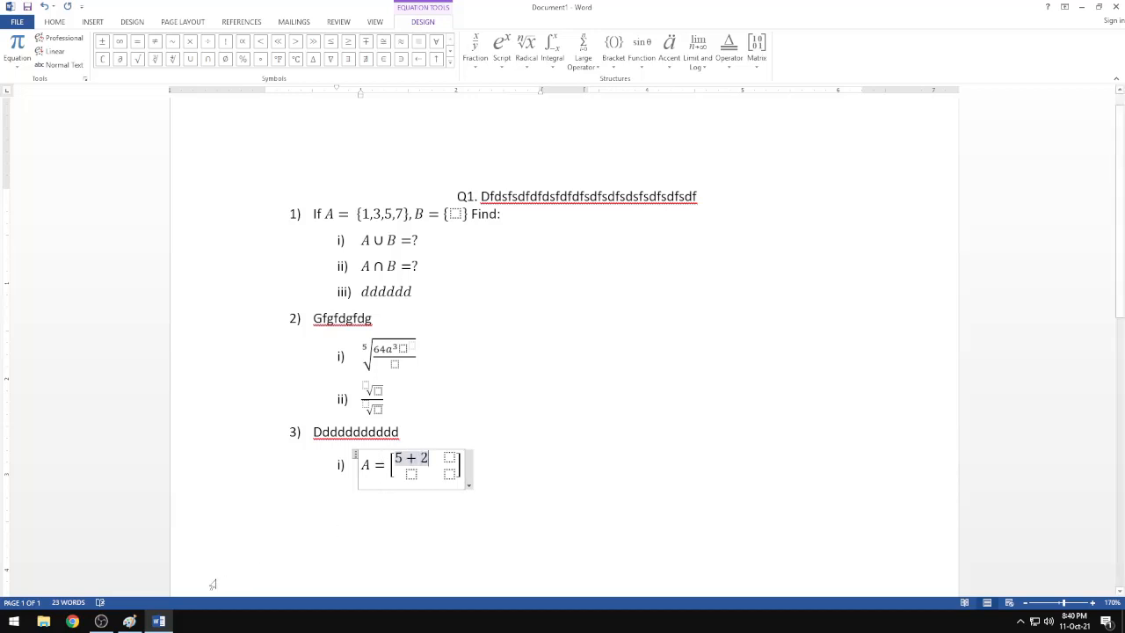
pyautogui.click(130, 620)
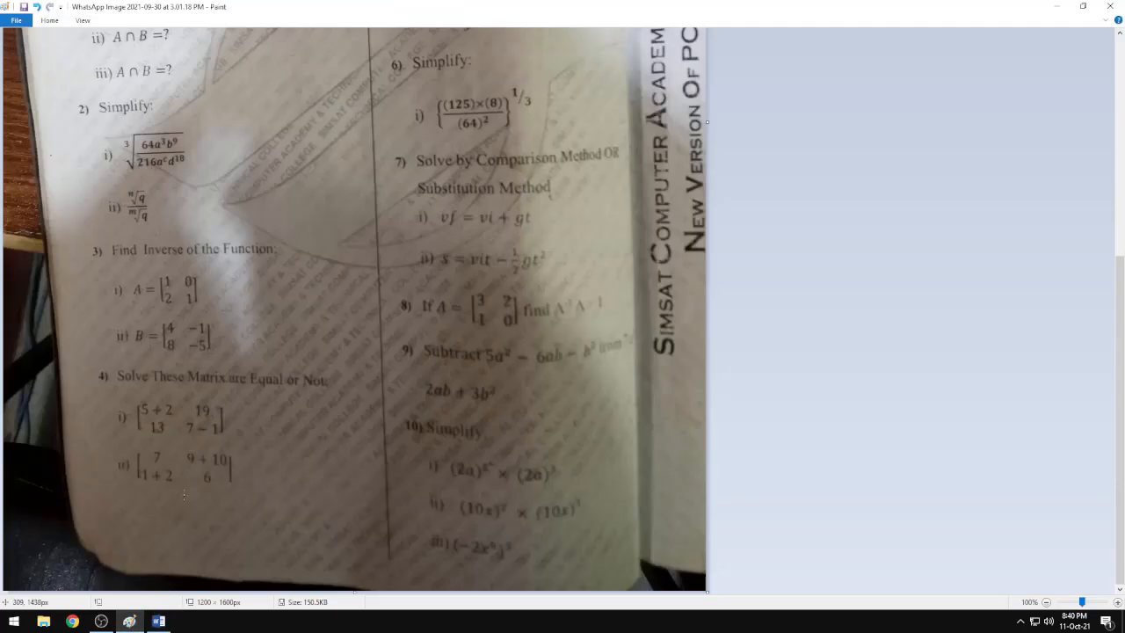
pyautogui.scroll(6, 246, 435)
pyautogui.scroll(-6, 305, 373)
# Add question 4) as an equation with placeholder text 'gfgdfgfdgfdgf'
pyautogui.hotkey('alt', 'Tab')
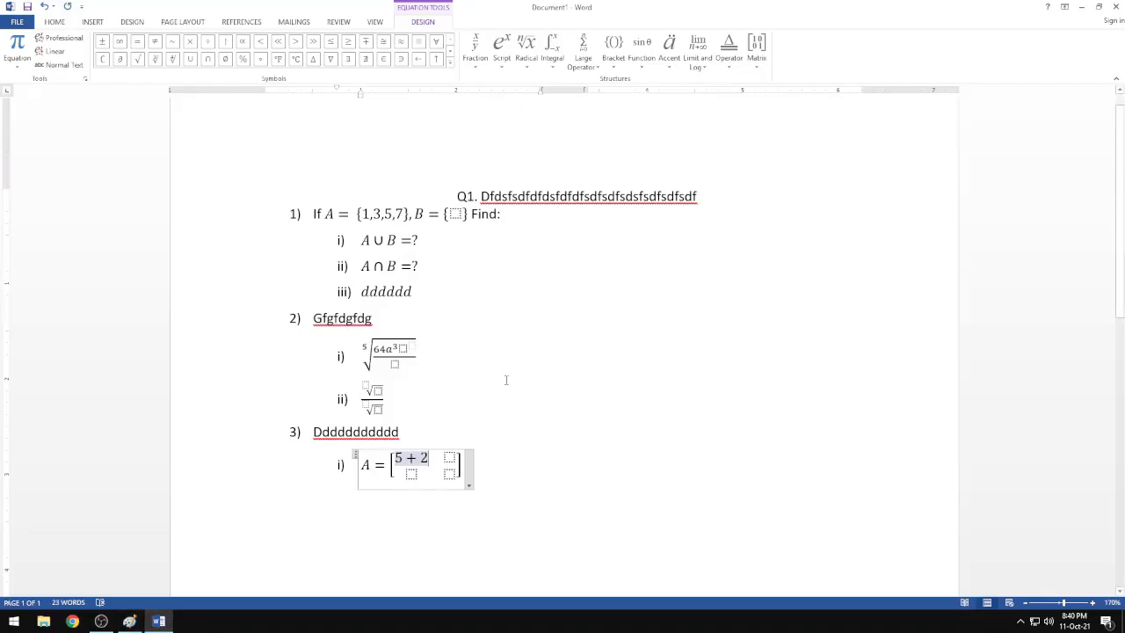
pyautogui.click(495, 458)
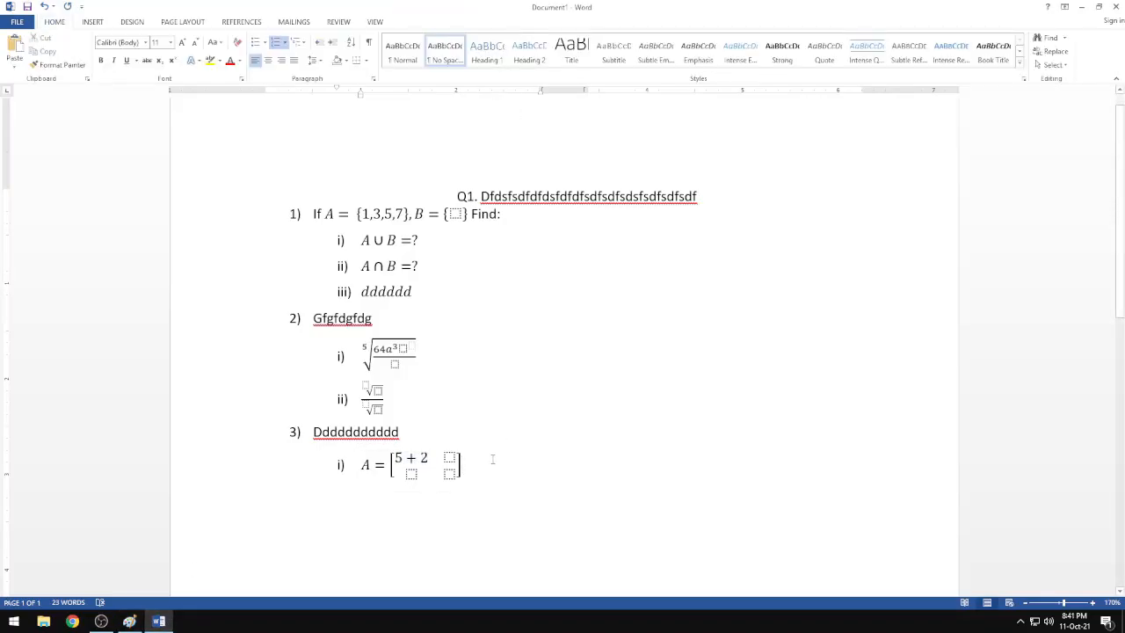
pyautogui.press('Return')
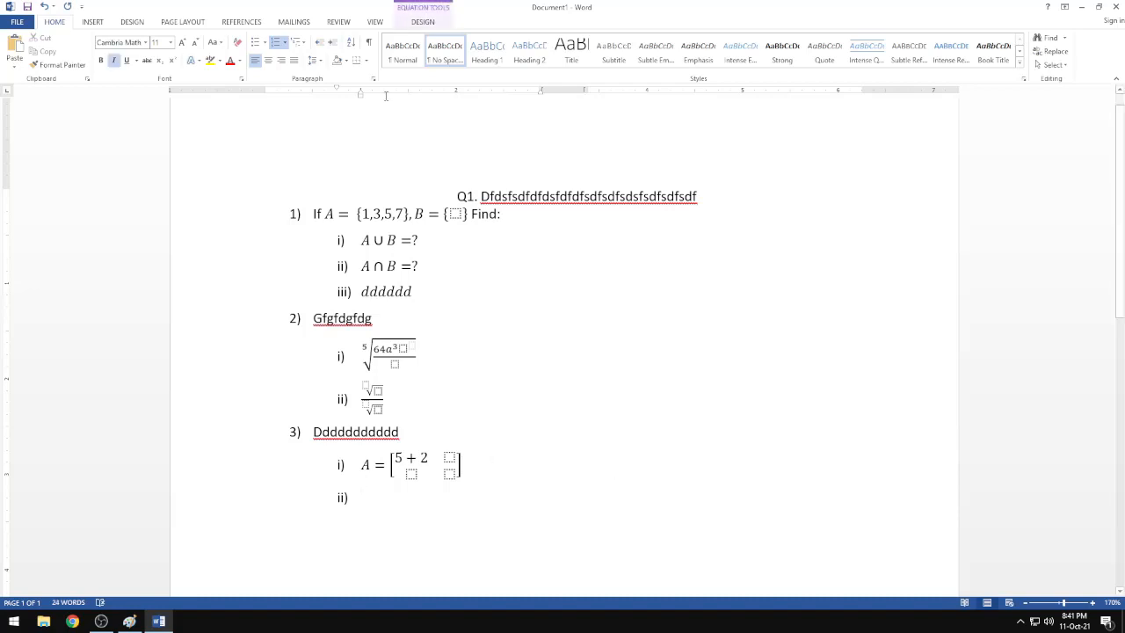
pyautogui.click(318, 44)
pyautogui.hotkey('alt', '=')
pyautogui.write('gfgdfgfdgfdgf')
# Give question 4 three placeholder sub-items and start an empty question 5)
pyautogui.press('Return')
pyautogui.press('Tab')
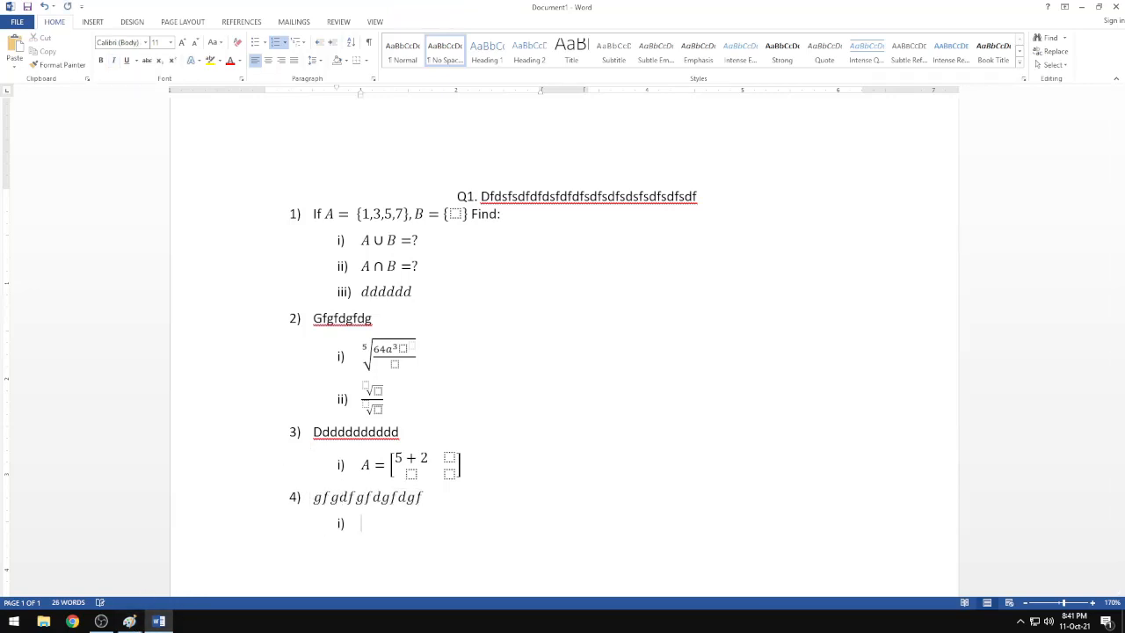
pyautogui.write('fsdfdsfdsfdsfsd')
pyautogui.press('Return')
pyautogui.write('.dfsdfsdf')
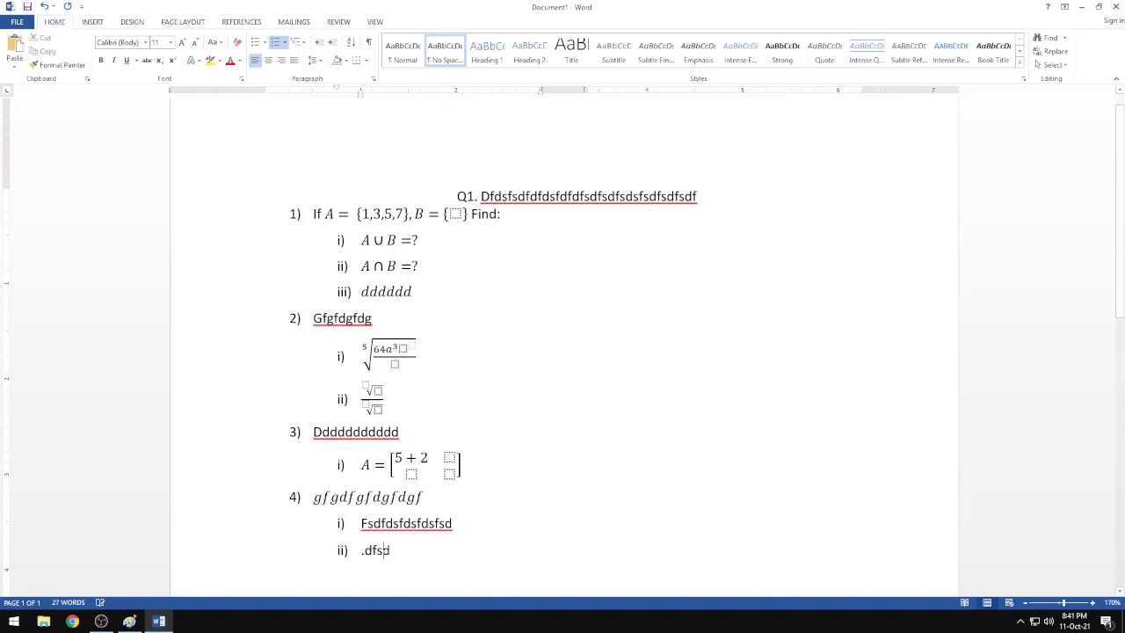
pyautogui.press('Return')
pyautogui.write('dsfsdfsd')
pyautogui.press('Return')
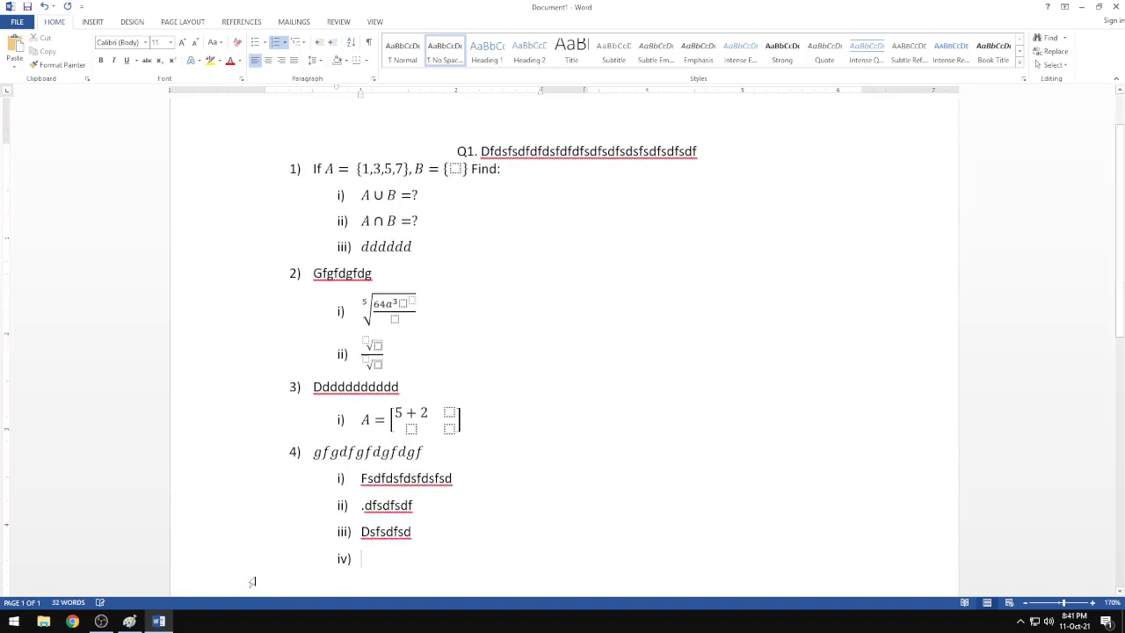
pyautogui.click(319, 41)
pyautogui.scroll(-2, 319, 168)
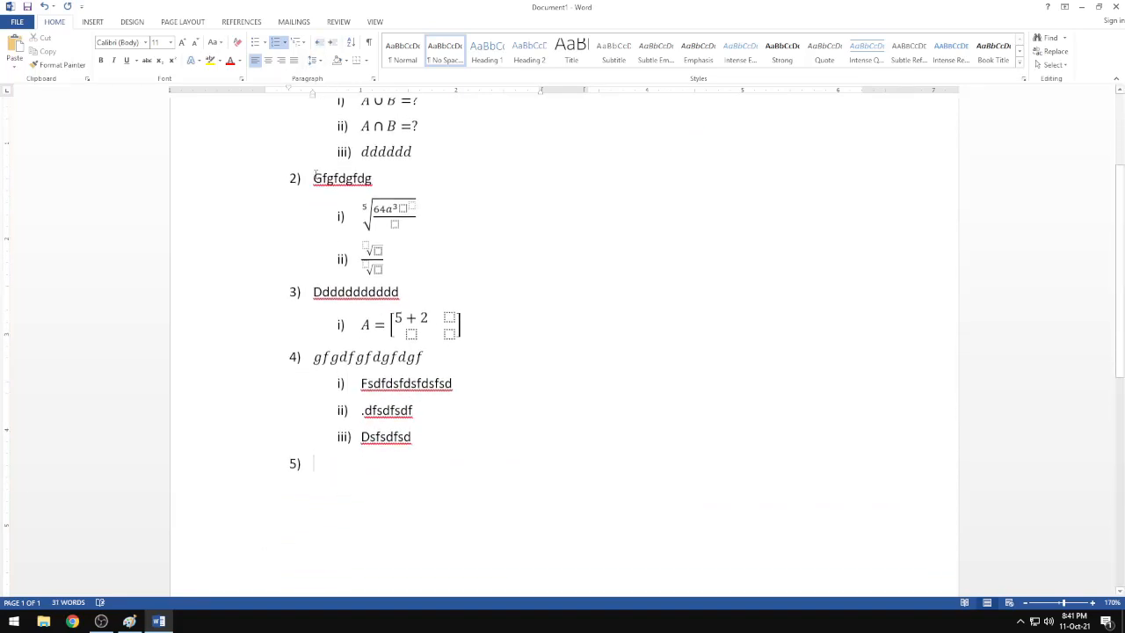
pyautogui.click(129, 622)
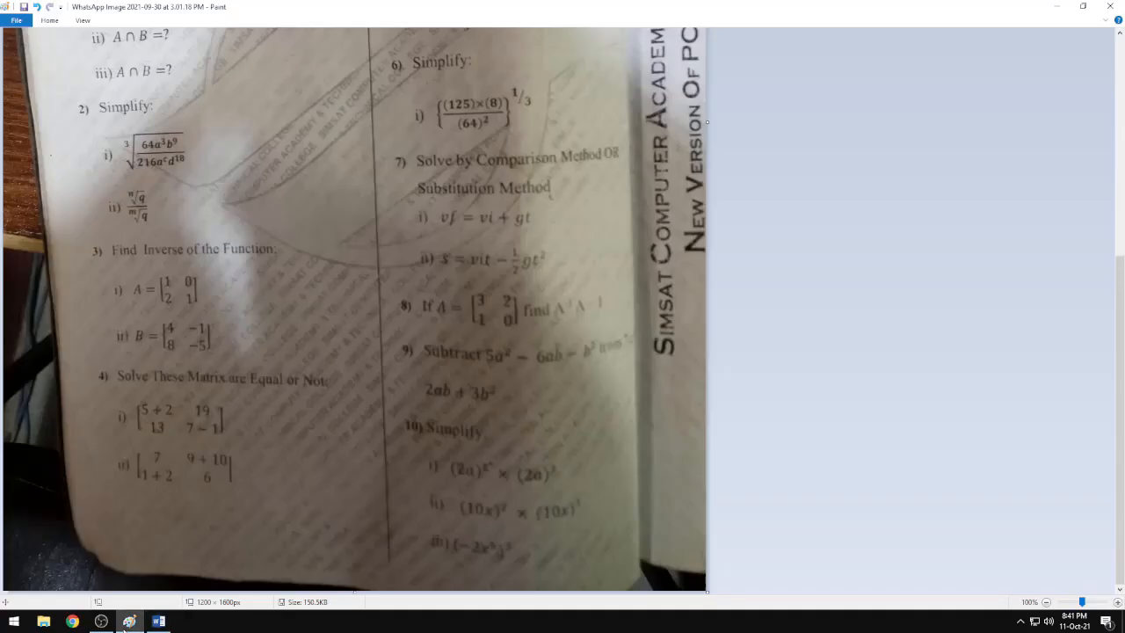
# Insert a column break so the empty 5) starts the second column
pyautogui.click(158, 621)
pyautogui.scroll(3, 465, 185)
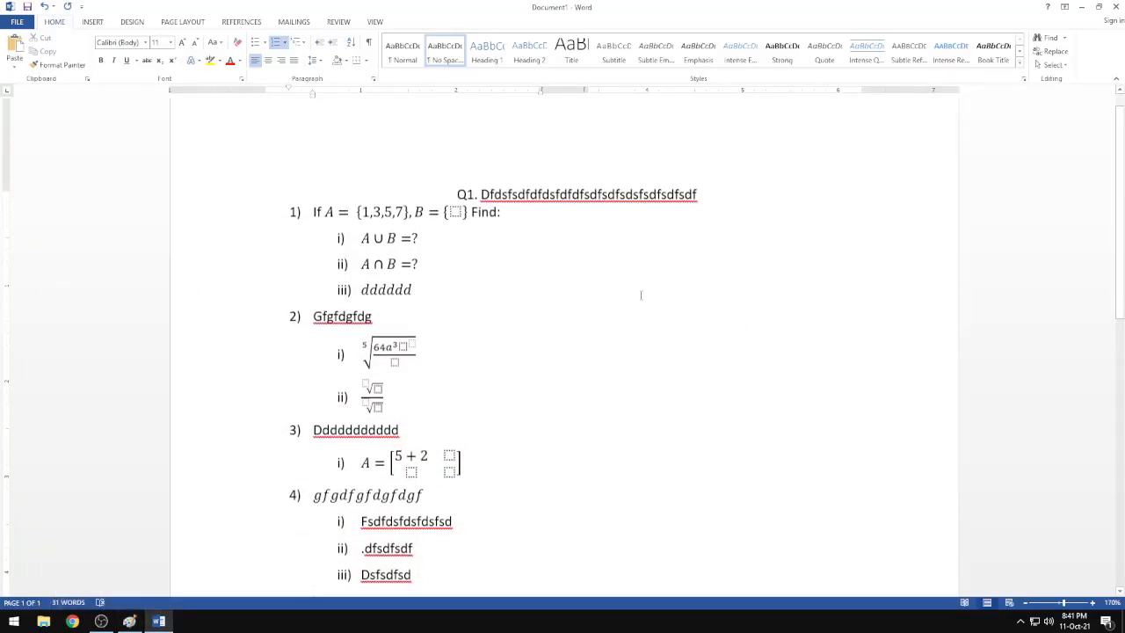
pyautogui.click(183, 22)
pyautogui.click(120, 54)
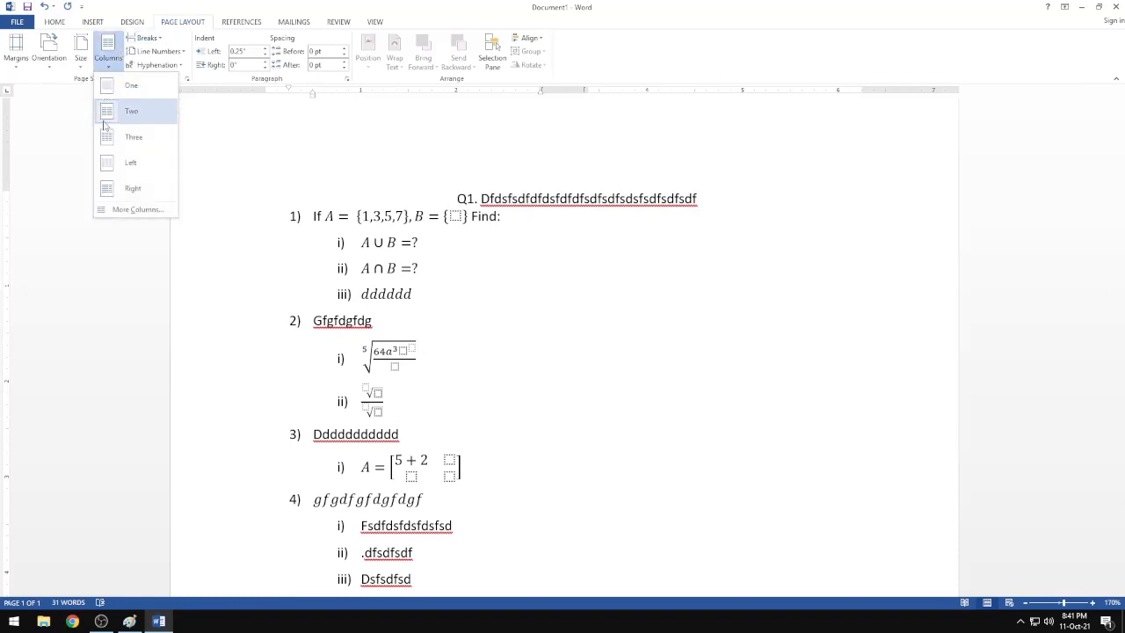
pyautogui.click(178, 23)
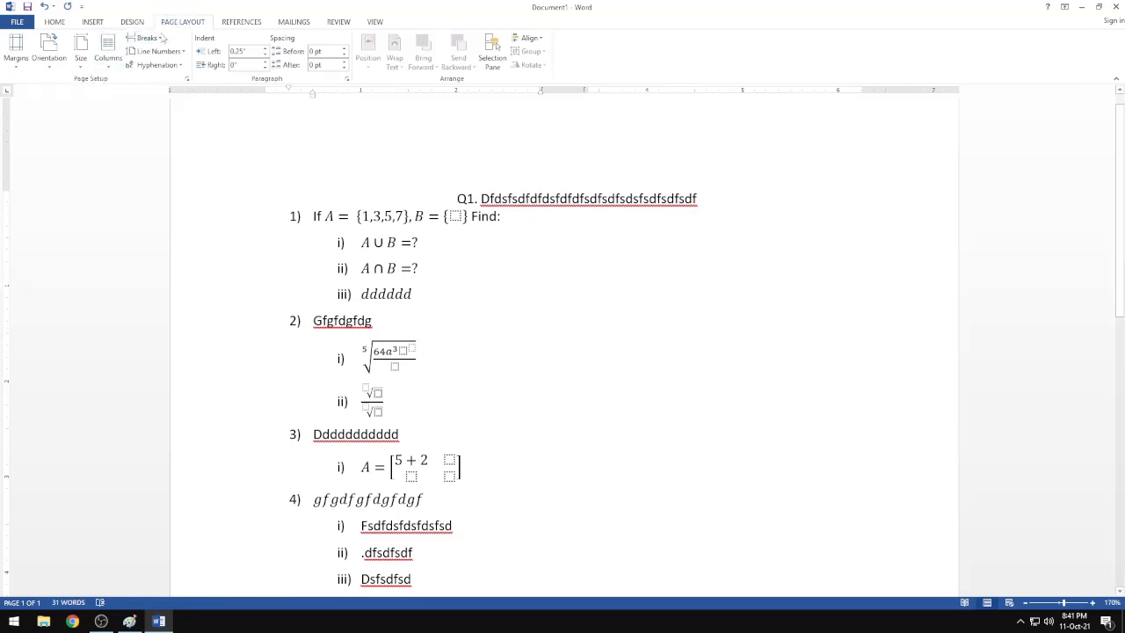
pyautogui.click(144, 41)
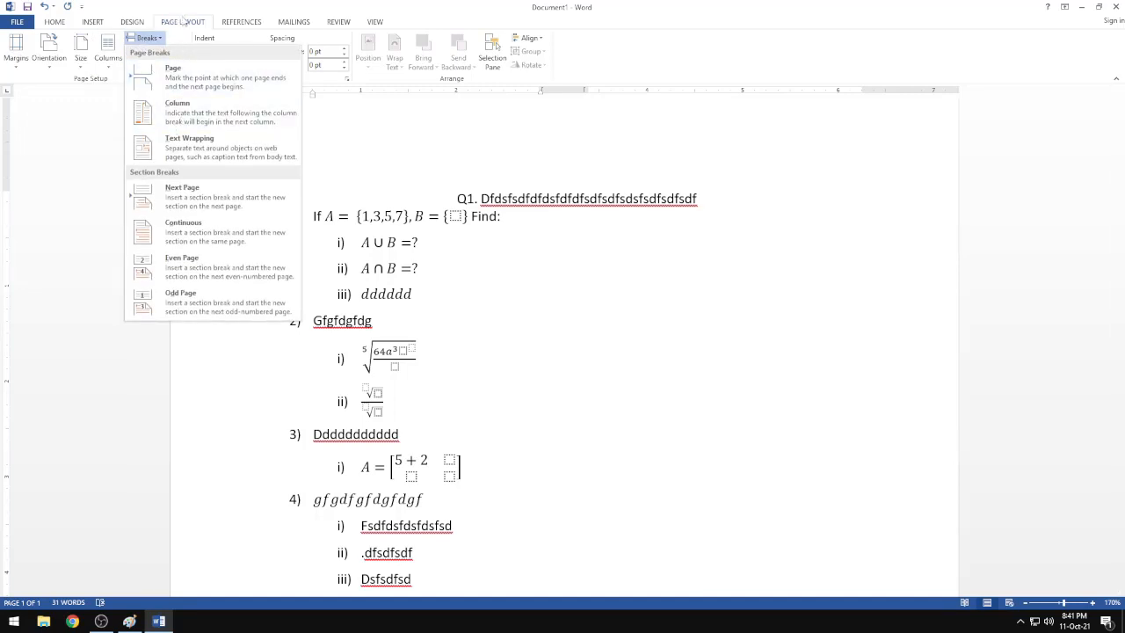
pyautogui.click(183, 118)
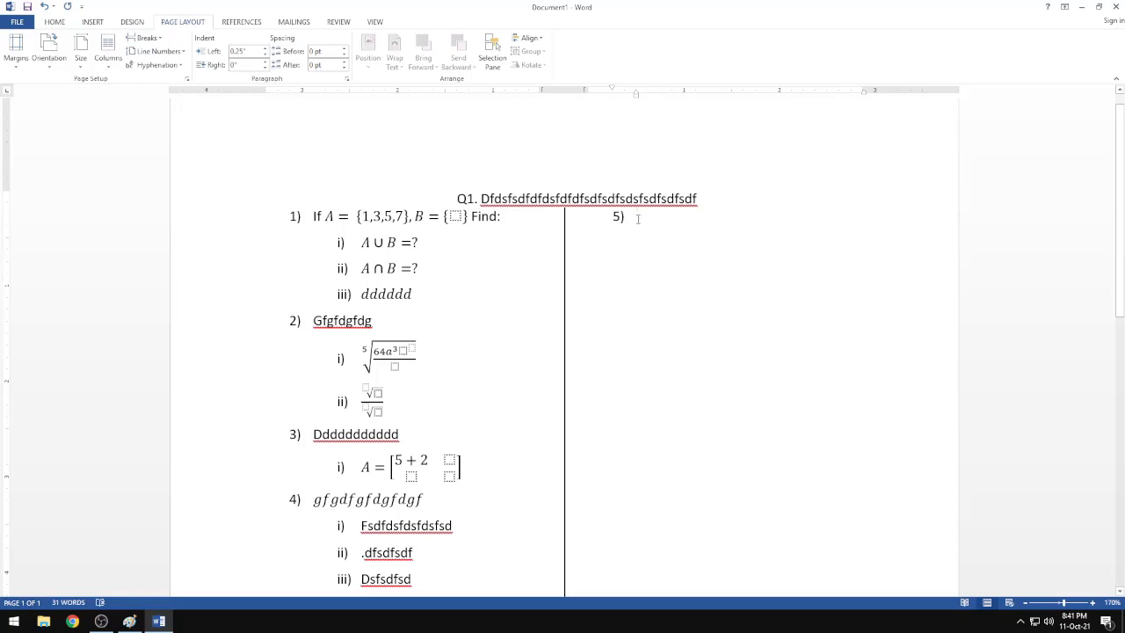
pyautogui.scroll(-2, 650, 219)
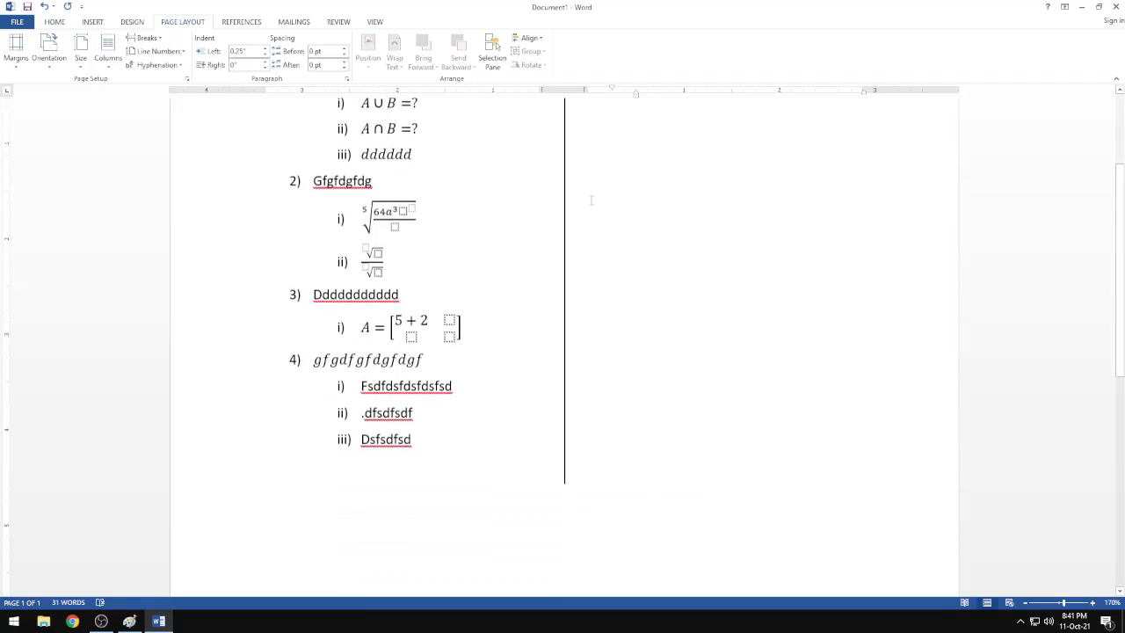
pyautogui.scroll(2, 585, 310)
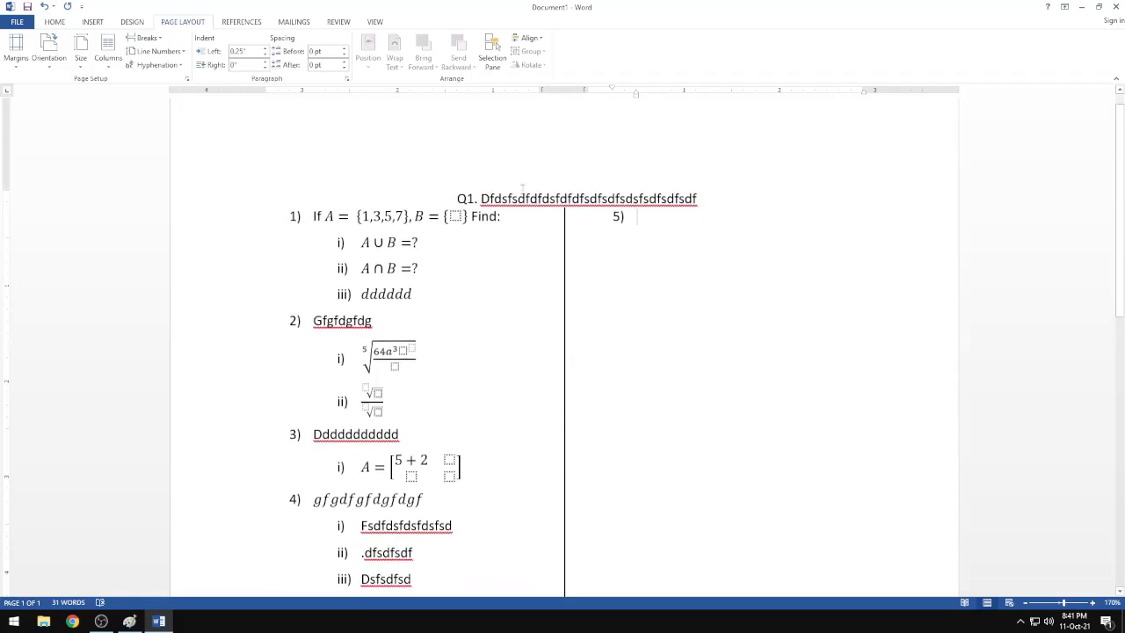
pyautogui.click(129, 621)
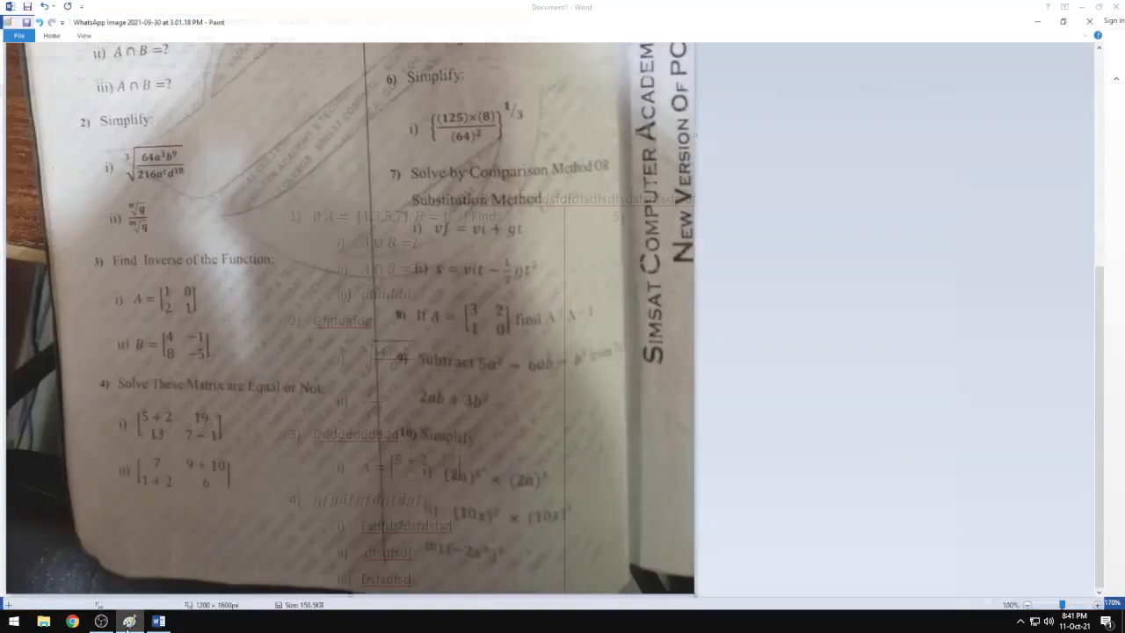
# Scroll the exam photo to read question 5, then go back to the Word document
pyautogui.scroll(3, 639, 217)
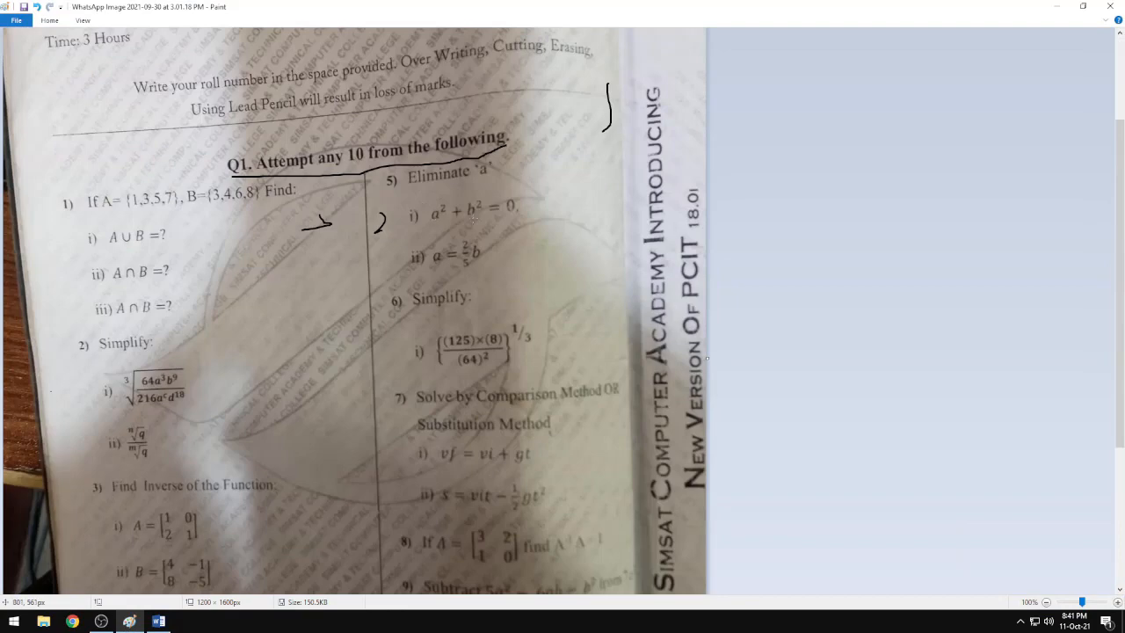
pyautogui.scroll(-3, 508, 405)
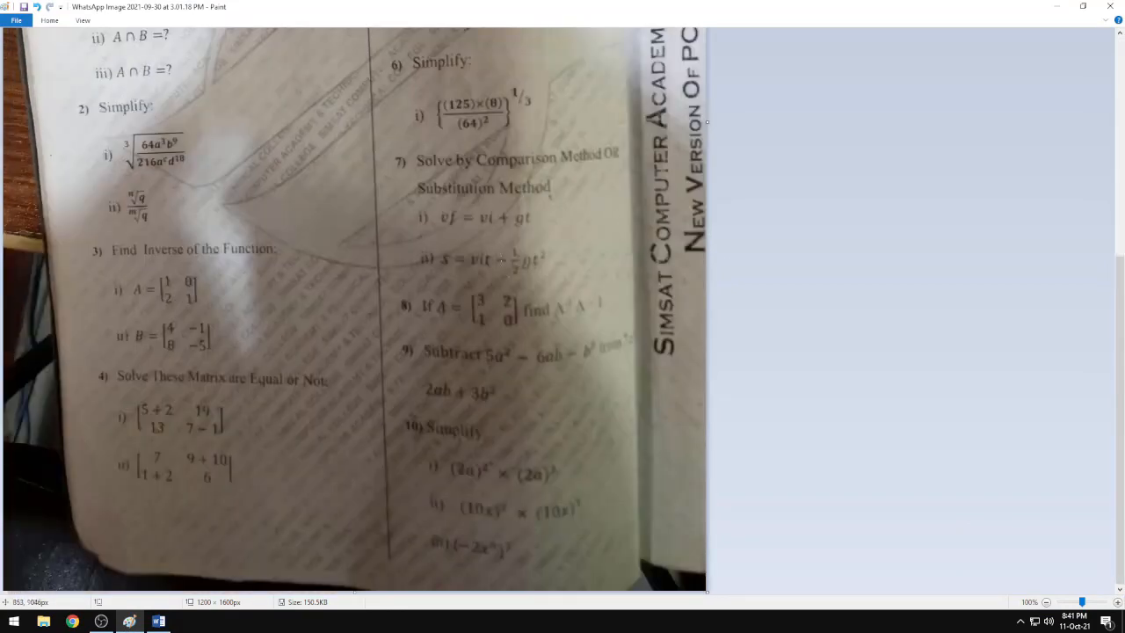
pyautogui.scroll(2, 509, 404)
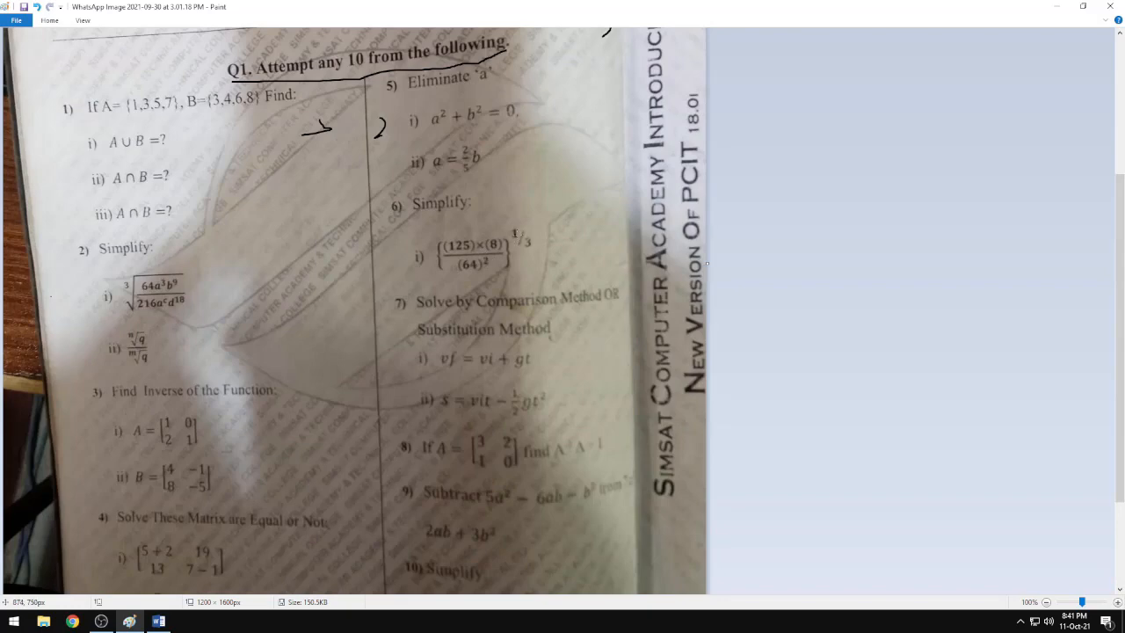
pyautogui.click(158, 621)
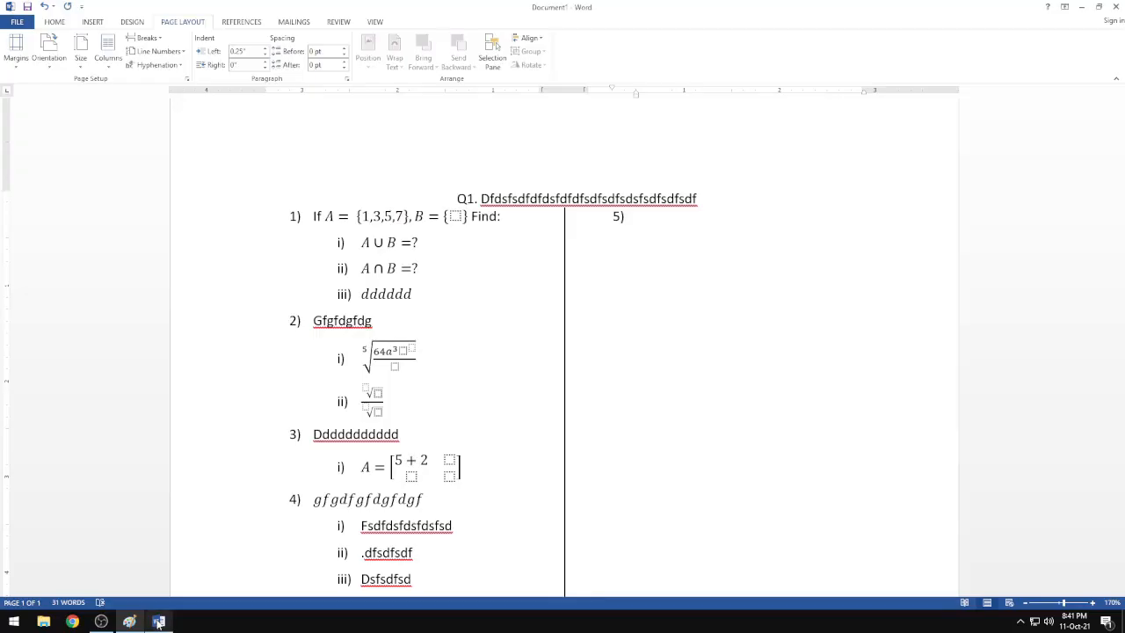
# Insert a new equation after 5) containing a superscript structure
pyautogui.click(92, 22)
pyautogui.click(762, 44)
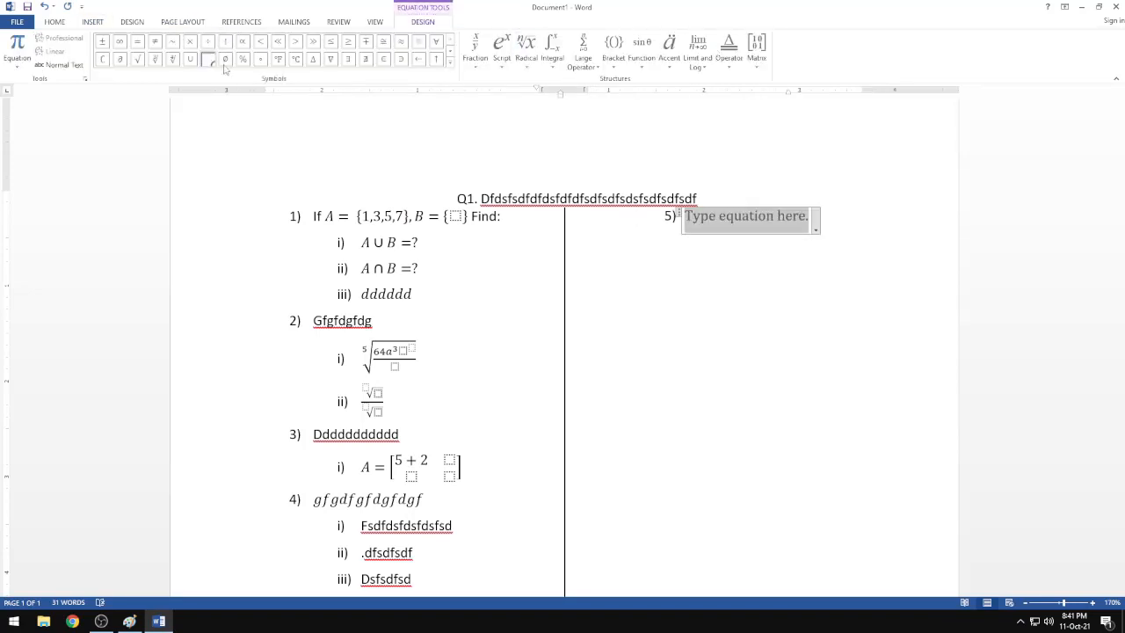
pyautogui.click(502, 49)
pyautogui.click(514, 106)
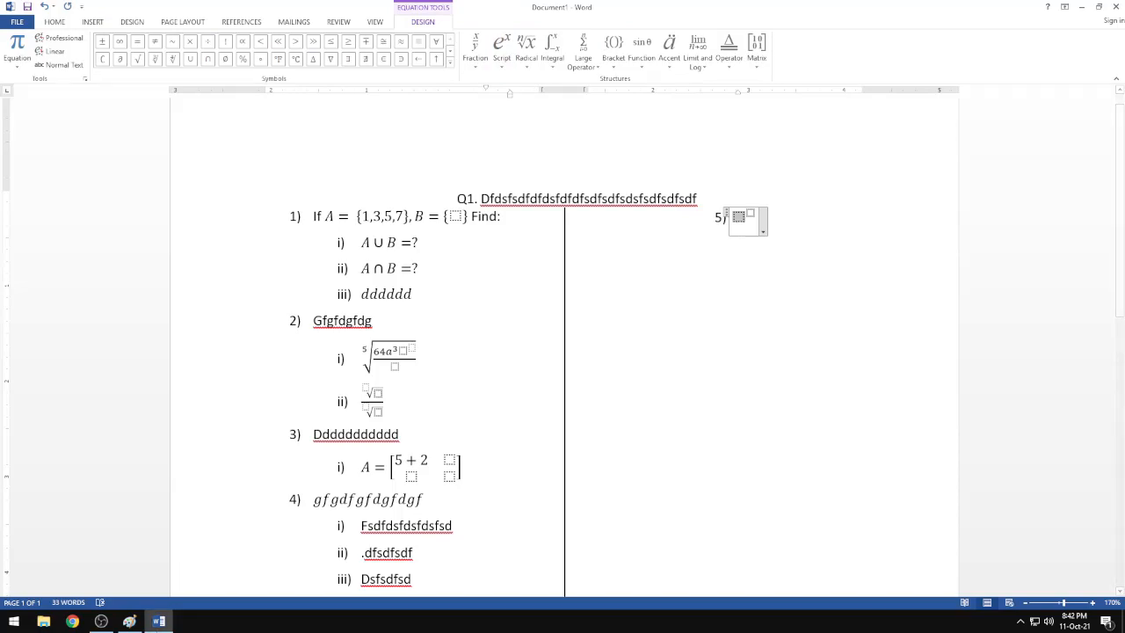
# After checking the exam photo, wrap the base in curly braces holding a stacked fraction
pyautogui.click(129, 621)
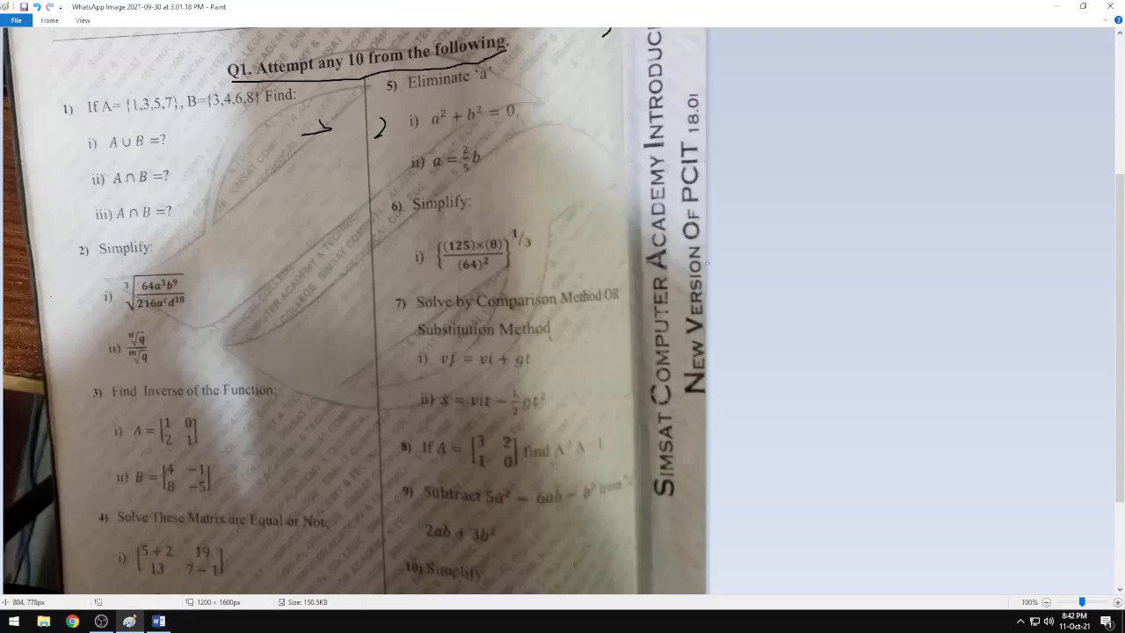
pyautogui.click(158, 621)
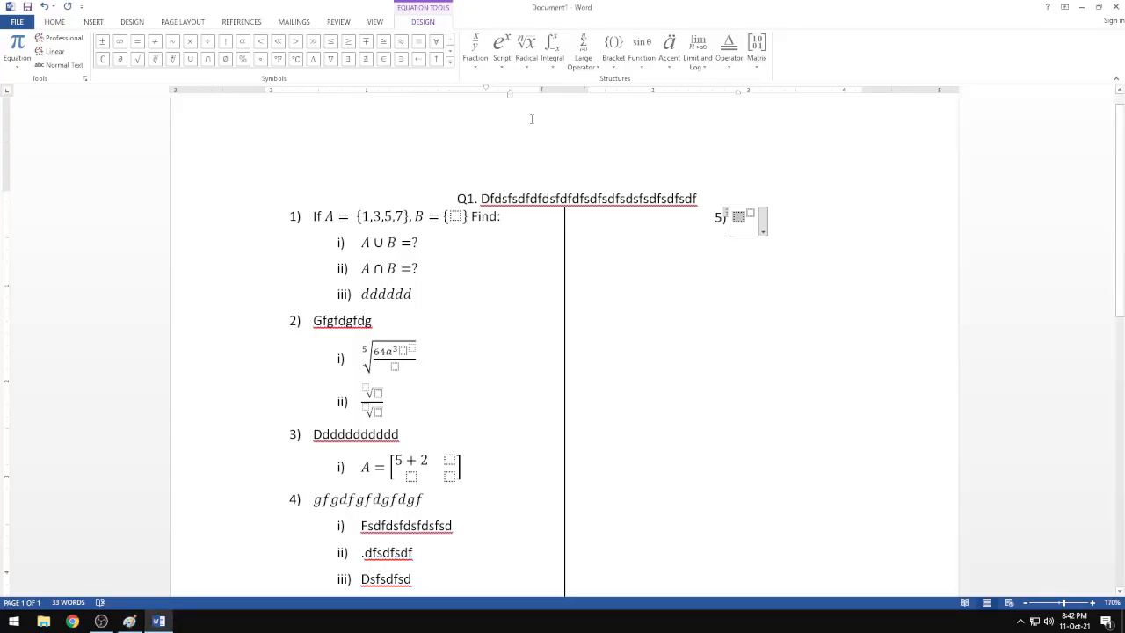
pyautogui.click(614, 45)
pyautogui.click(706, 123)
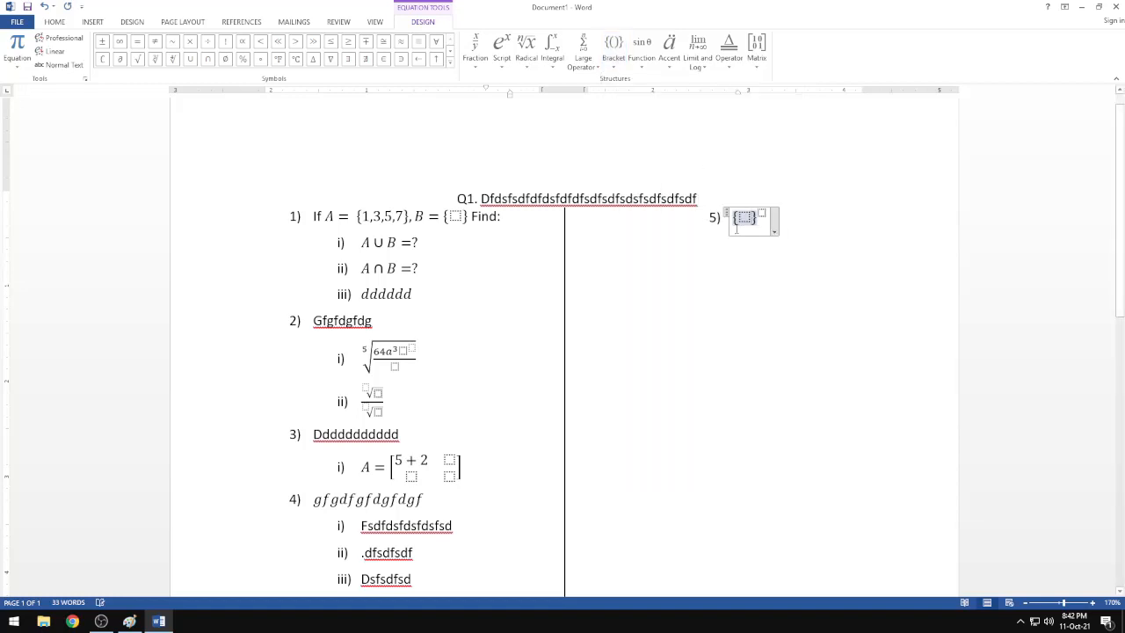
pyautogui.click(474, 48)
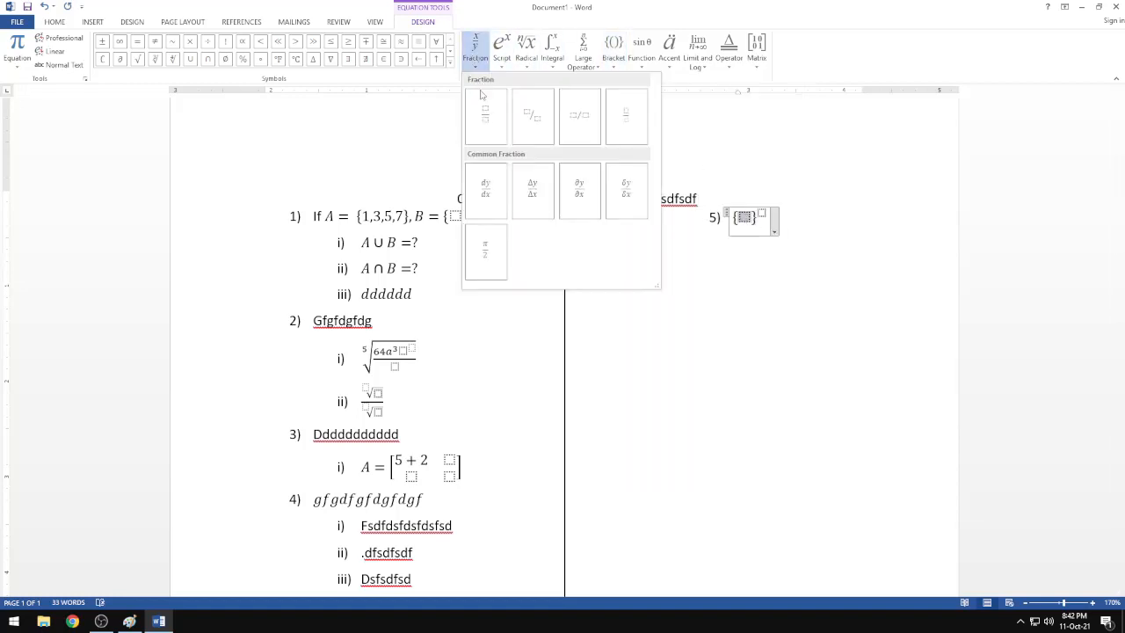
pyautogui.click(482, 103)
# Put two pairs of round brackets in the fraction's numerator, comparing against the exam photo
pyautogui.click(129, 622)
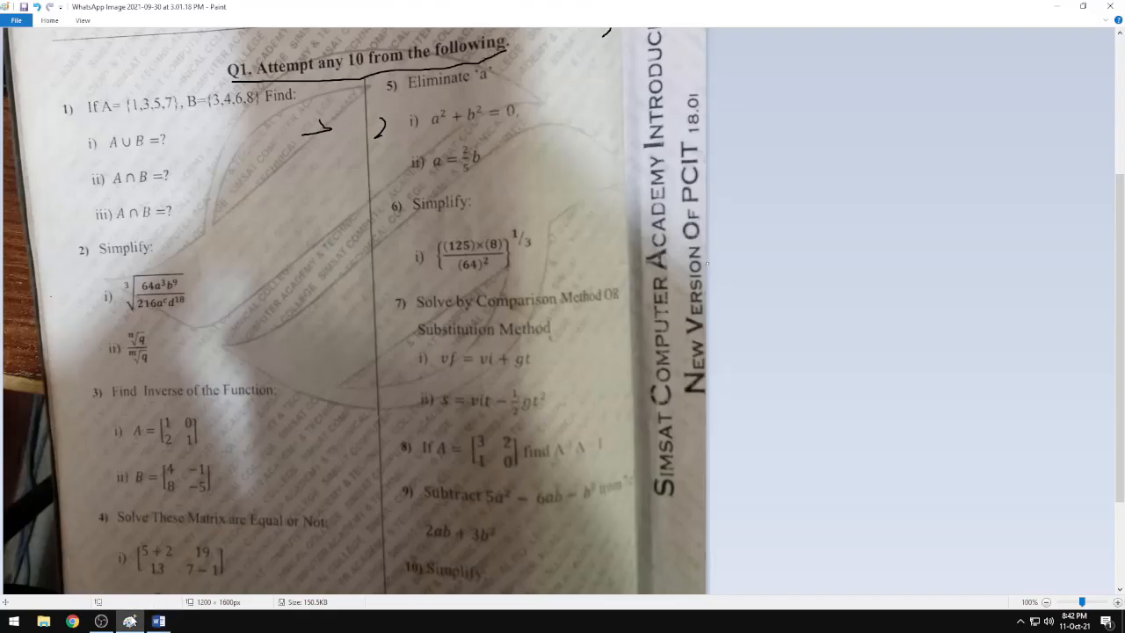
pyautogui.hotkey('alt', 'Tab')
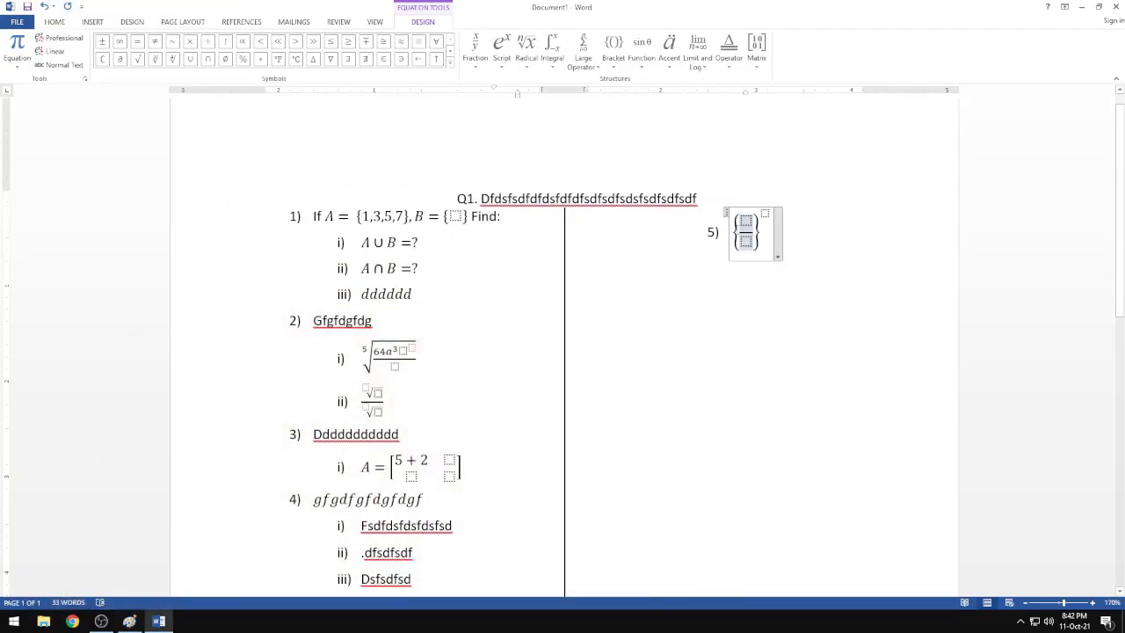
pyautogui.click(614, 51)
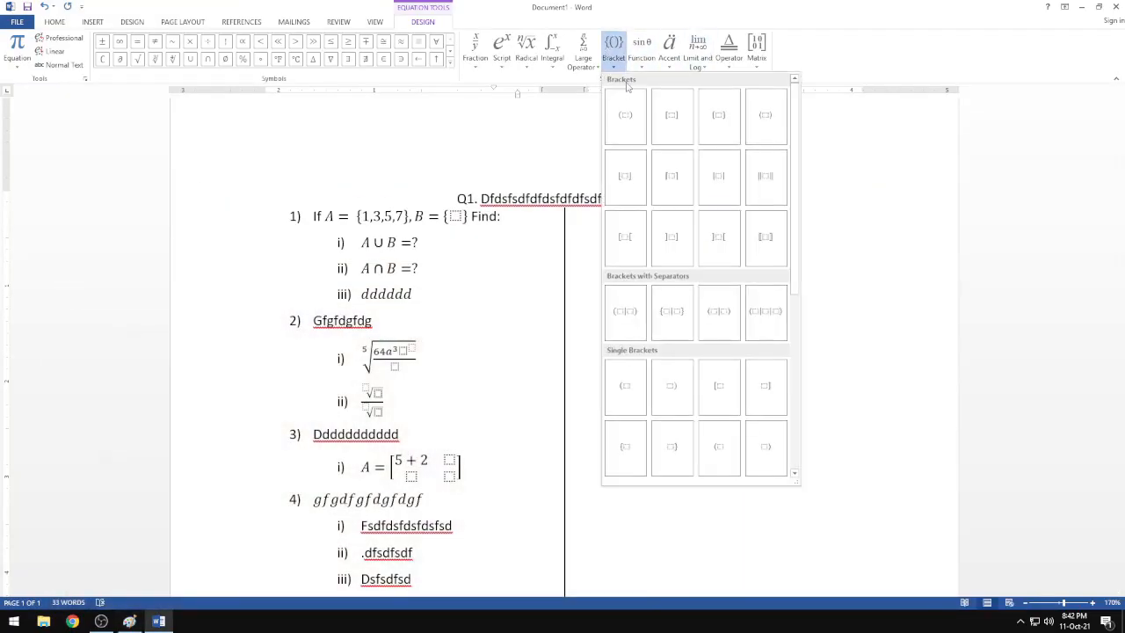
pyautogui.click(625, 115)
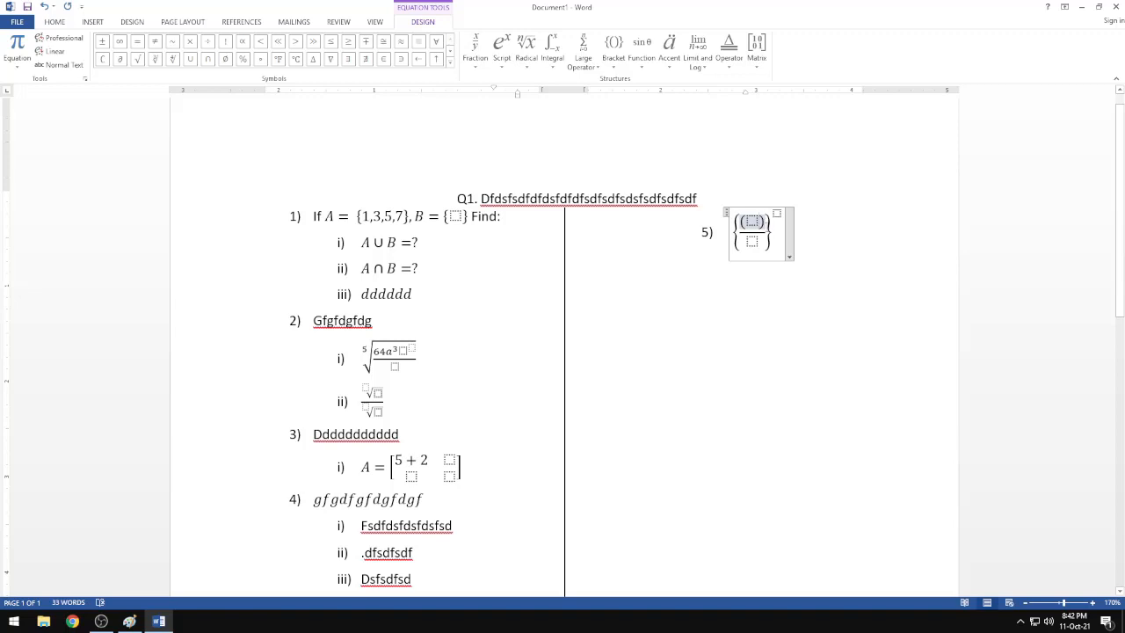
pyautogui.press('Down')
pyautogui.press('Up')
pyautogui.click(613, 48)
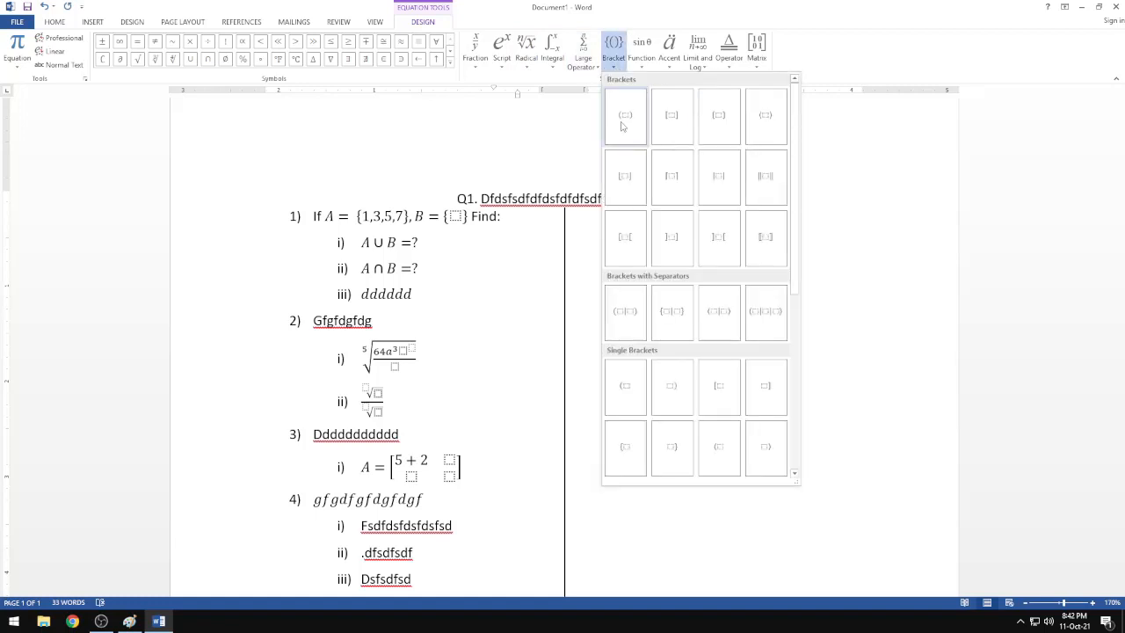
pyautogui.click(620, 123)
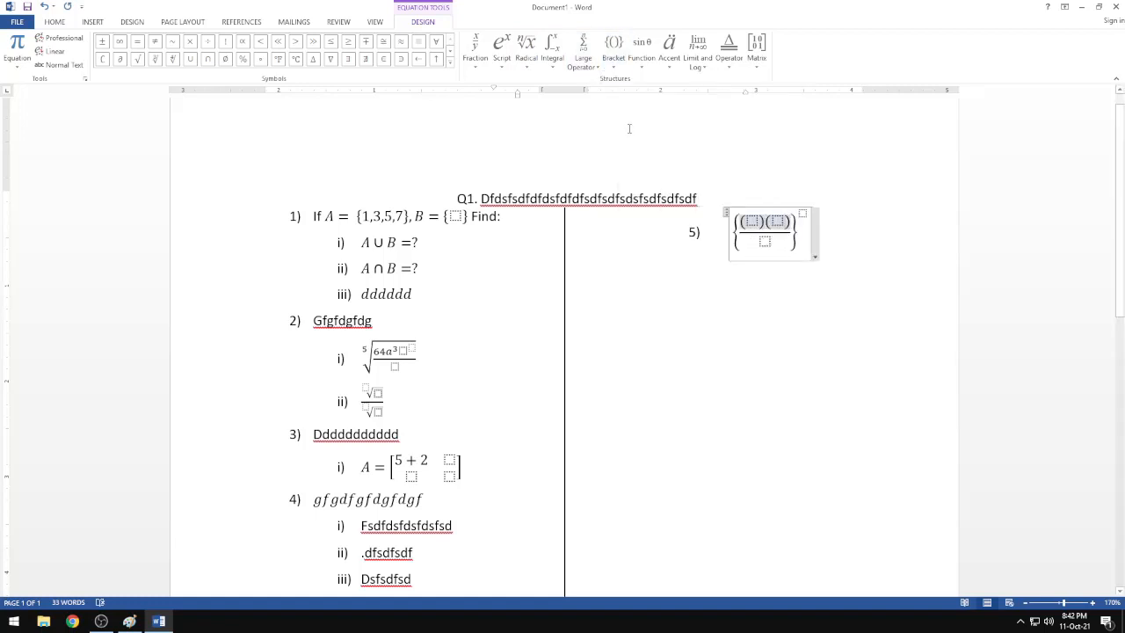
pyautogui.click(129, 621)
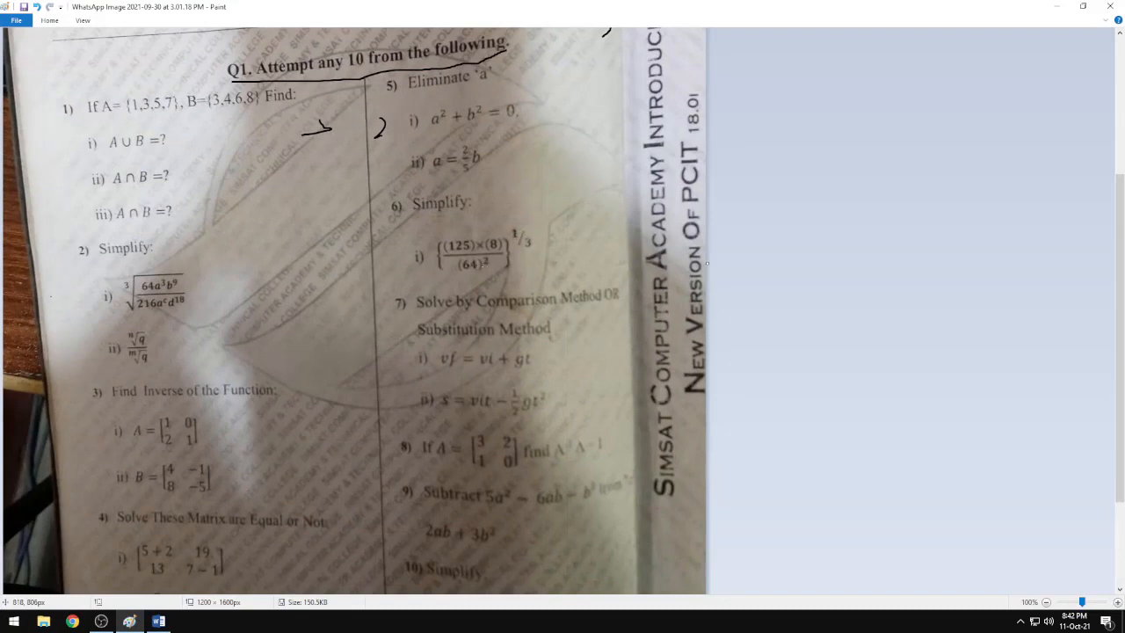
pyautogui.scroll(-3, 721, 351)
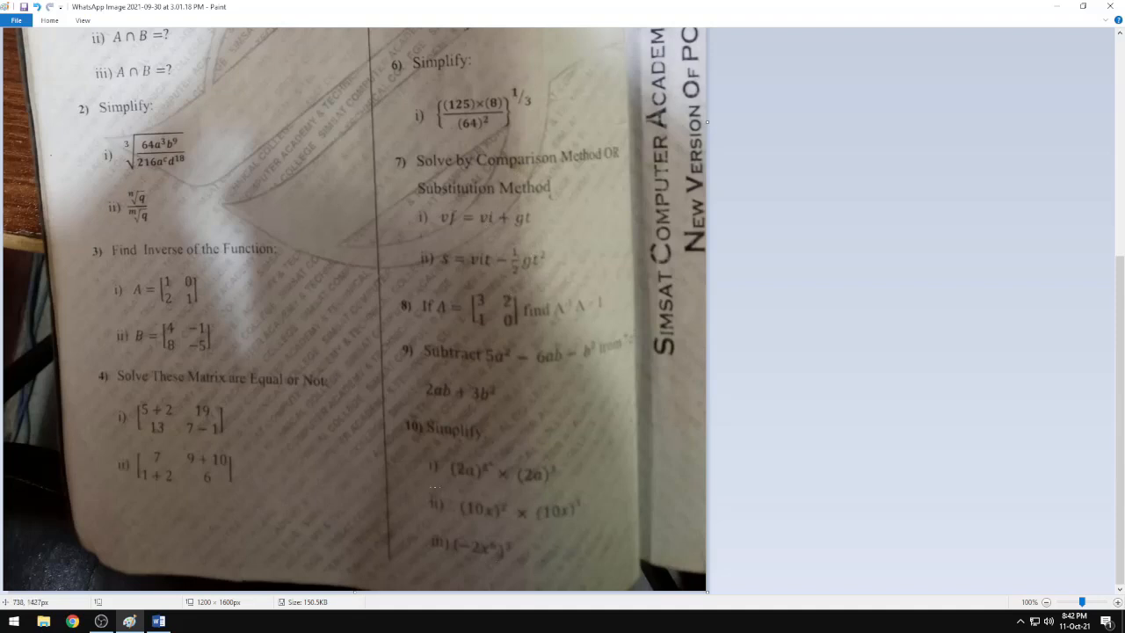
pyautogui.scroll(5, 469, 552)
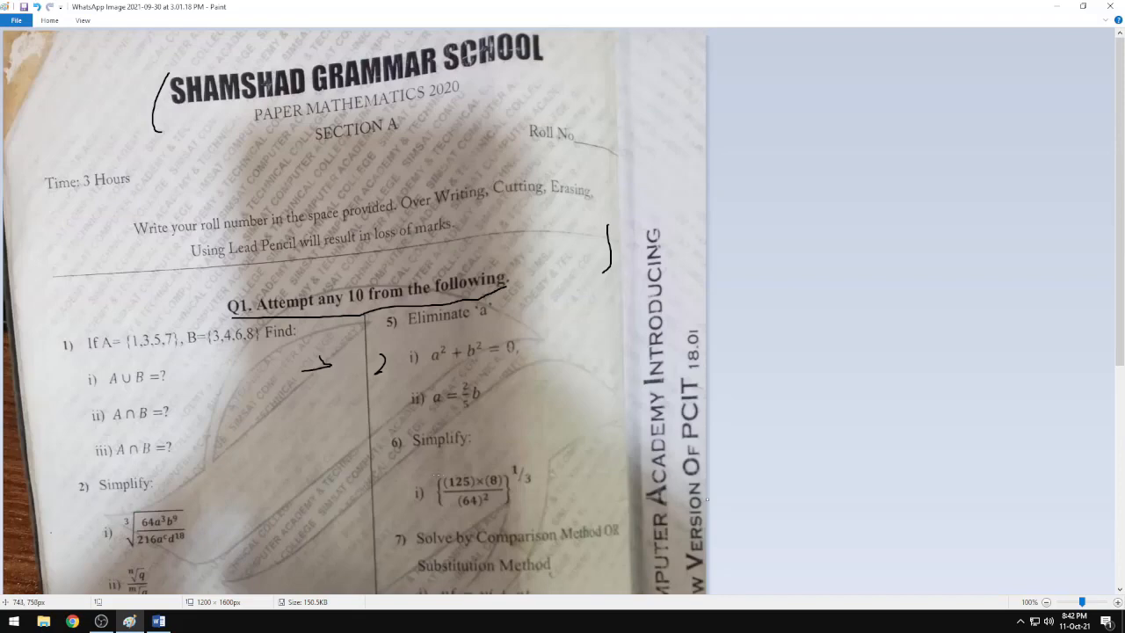
pyautogui.scroll(-5, 439, 470)
pyautogui.scroll(5, 439, 475)
pyautogui.scroll(-5, 403, 388)
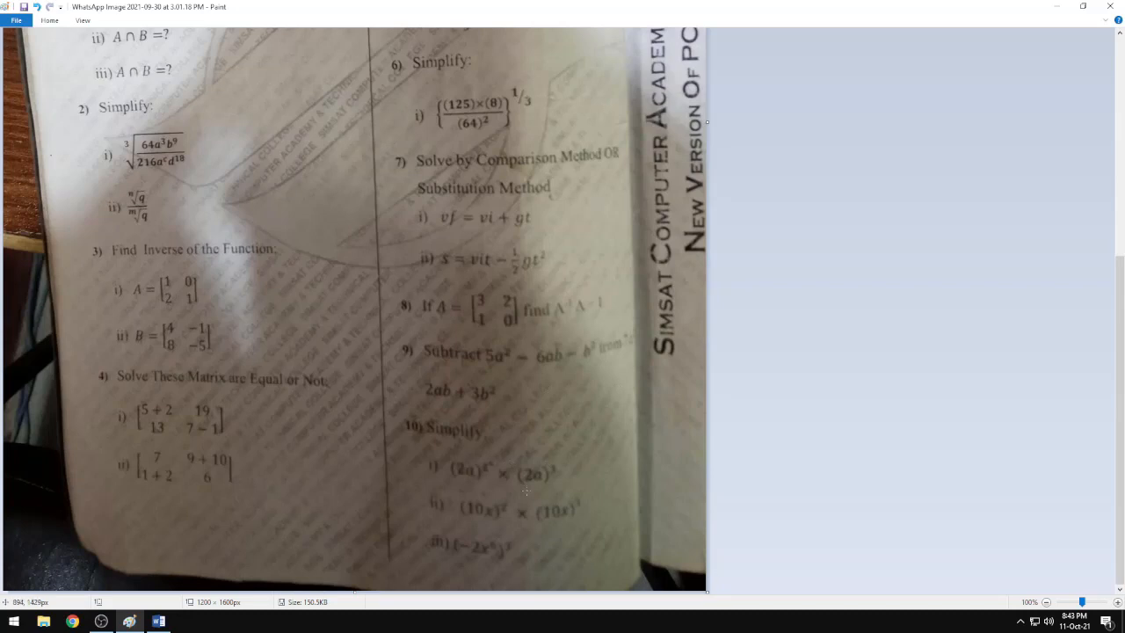
pyautogui.scroll(5, 442, 453)
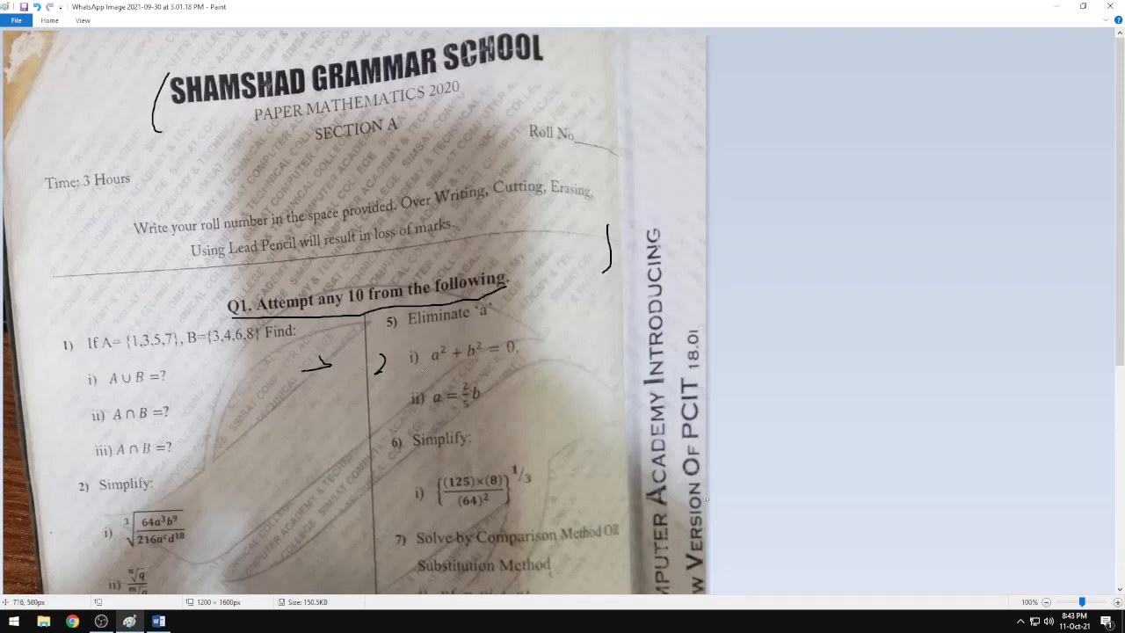
pyautogui.scroll(-2, 424, 371)
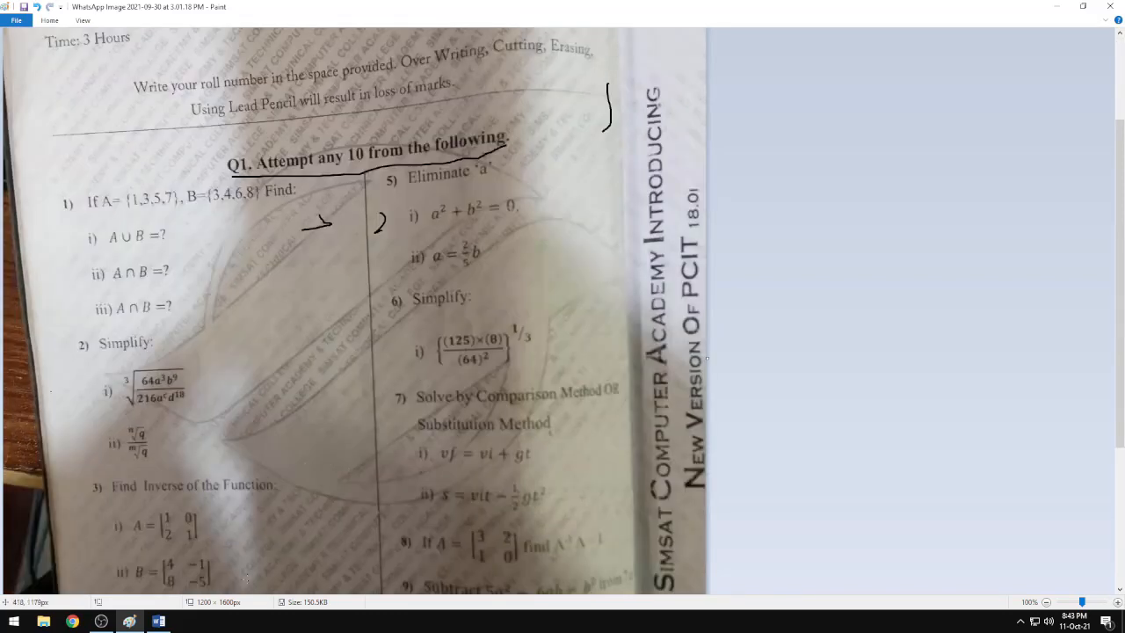
pyautogui.moveTo(164, 626)
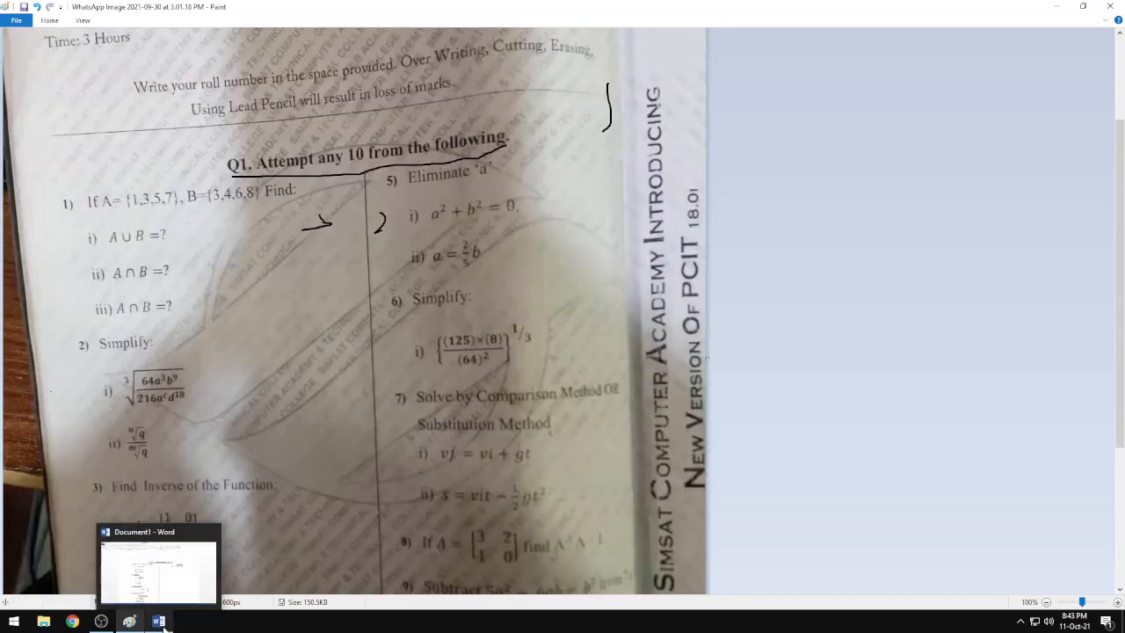